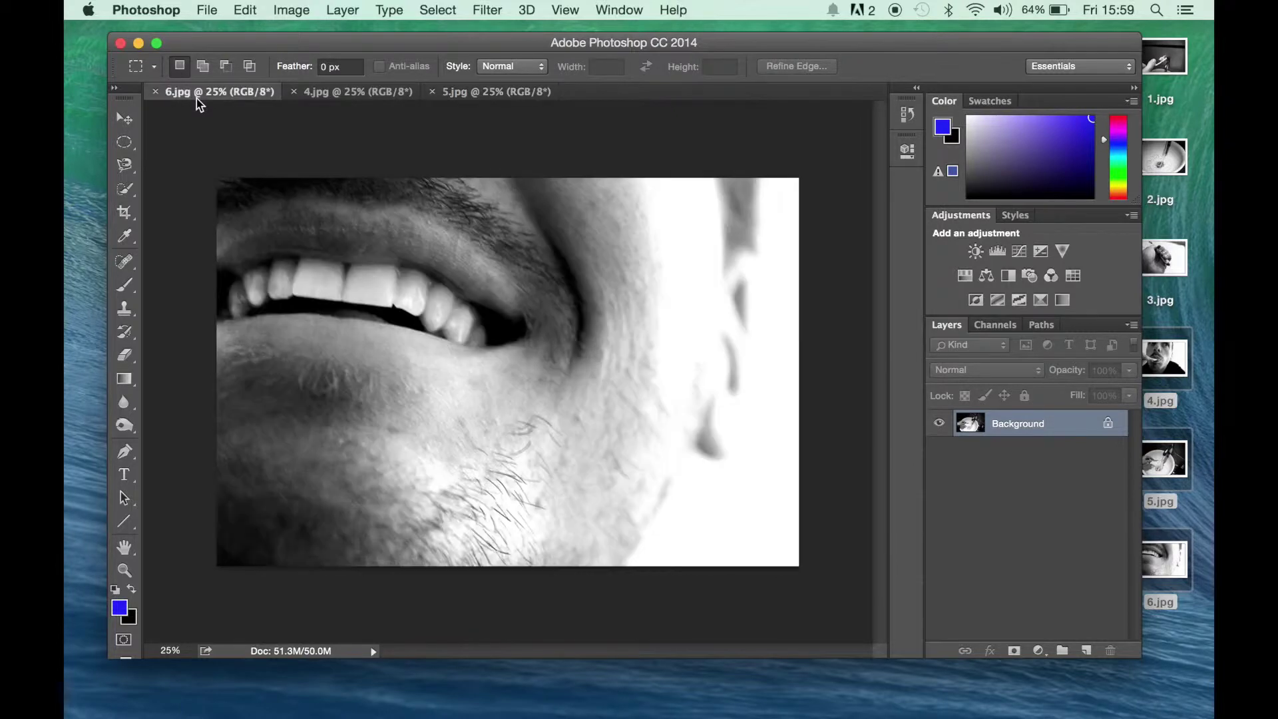
Step: Look through the open photos 4.jpg, 5.jpg and 6.jpg
click(351, 98)
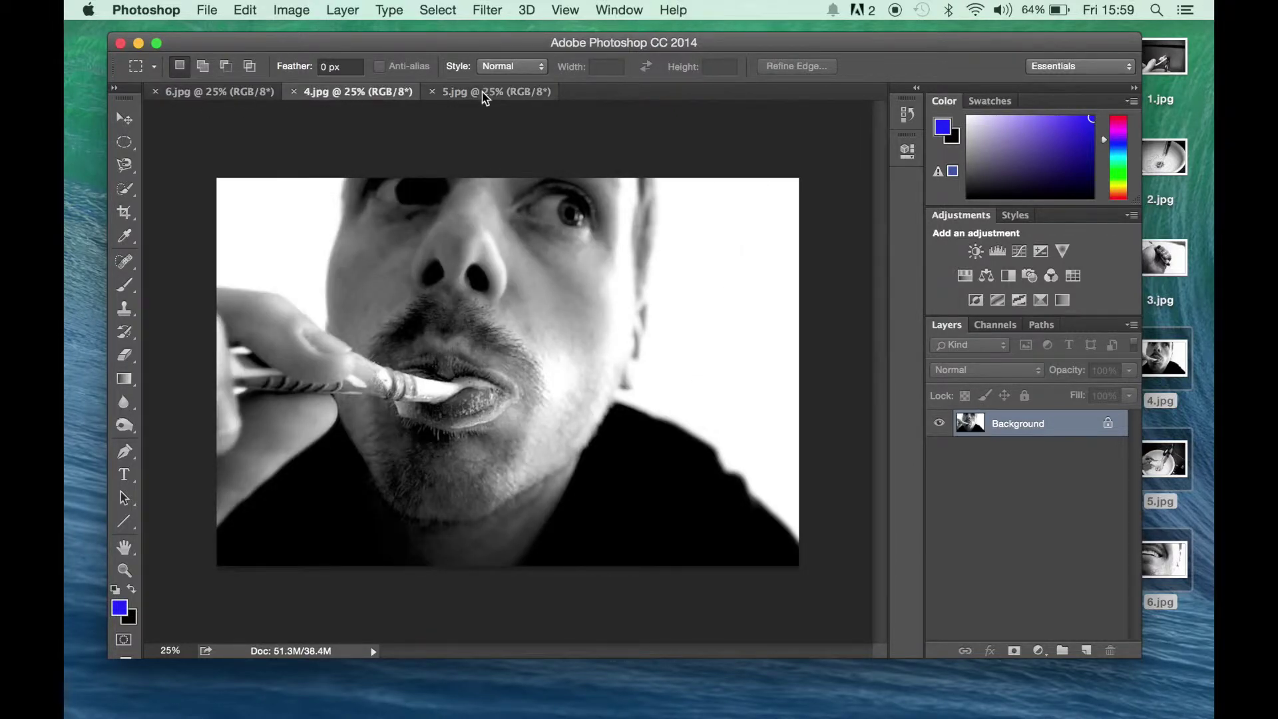
click(484, 95)
click(342, 95)
click(203, 97)
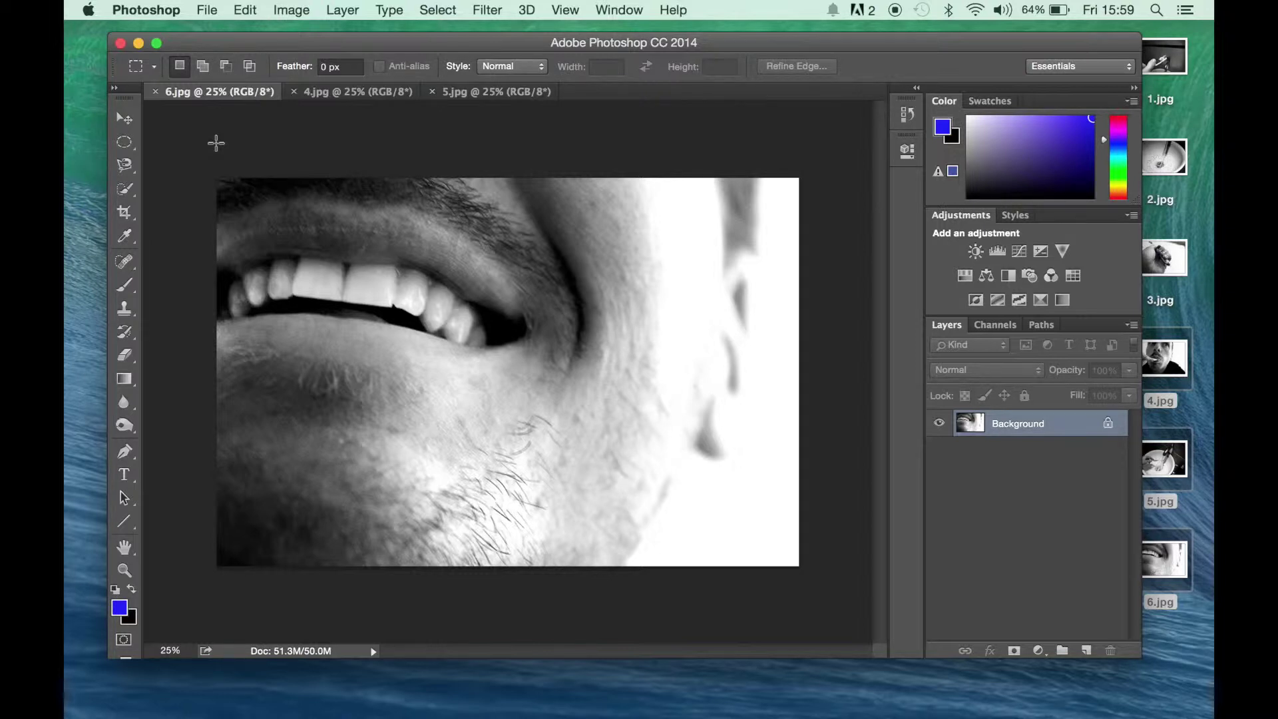
Step: Start a new document and choose the International Paper preset with the A3 size
click(207, 12)
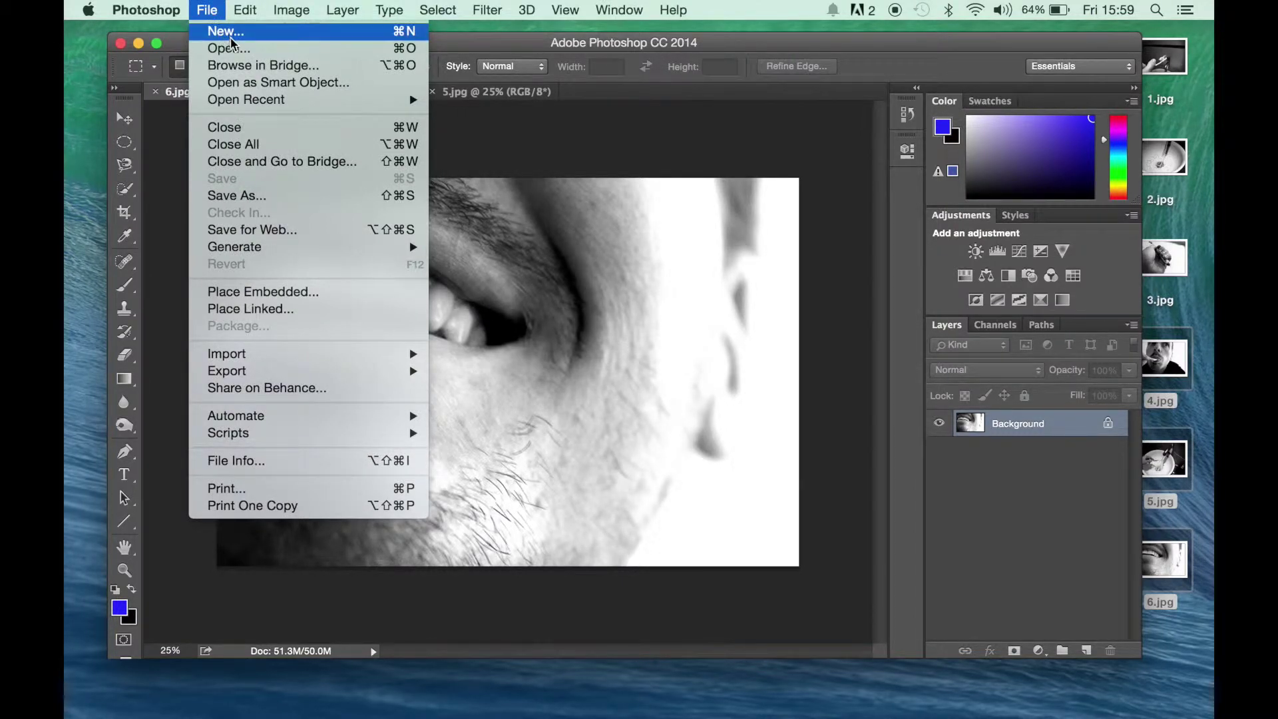
click(227, 34)
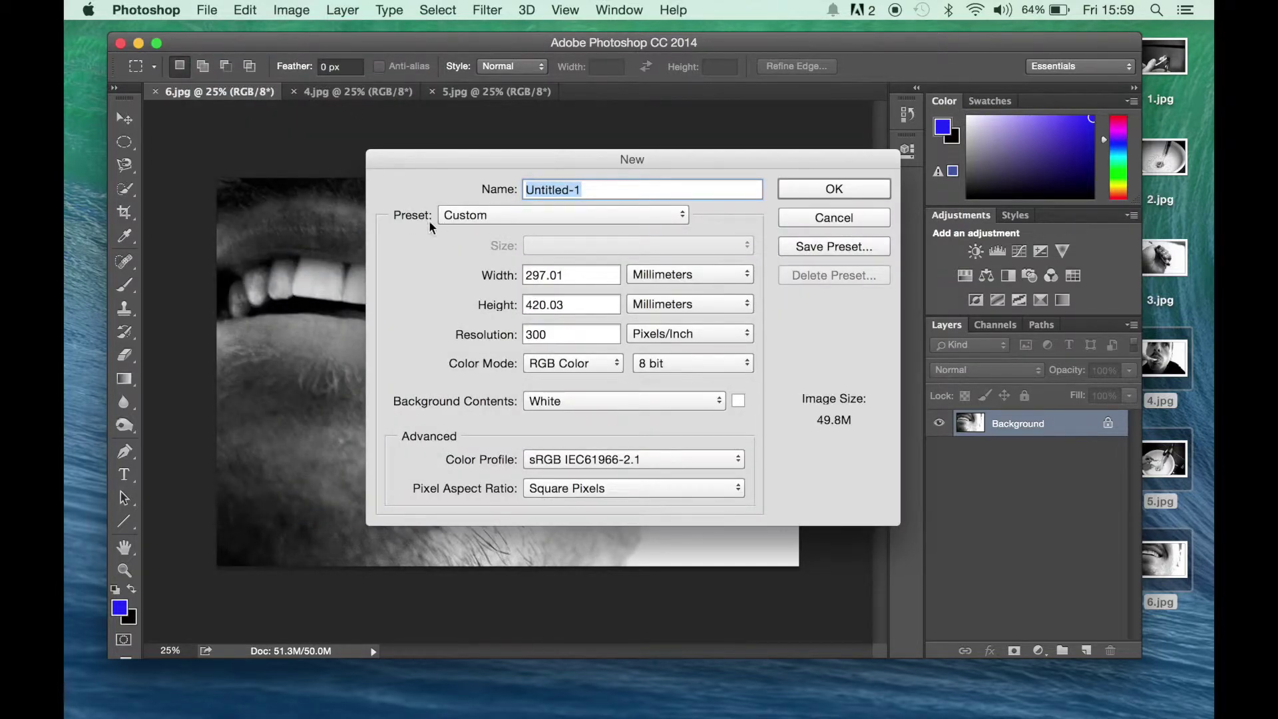
click(643, 216)
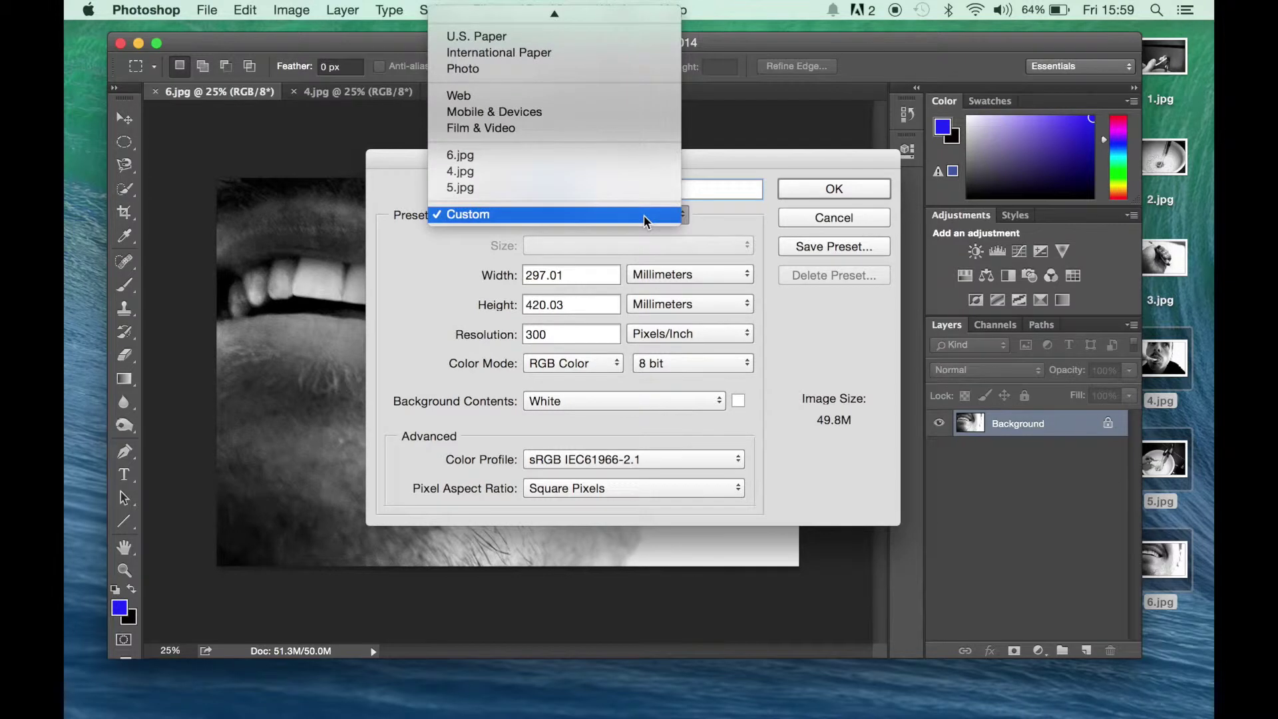
click(551, 53)
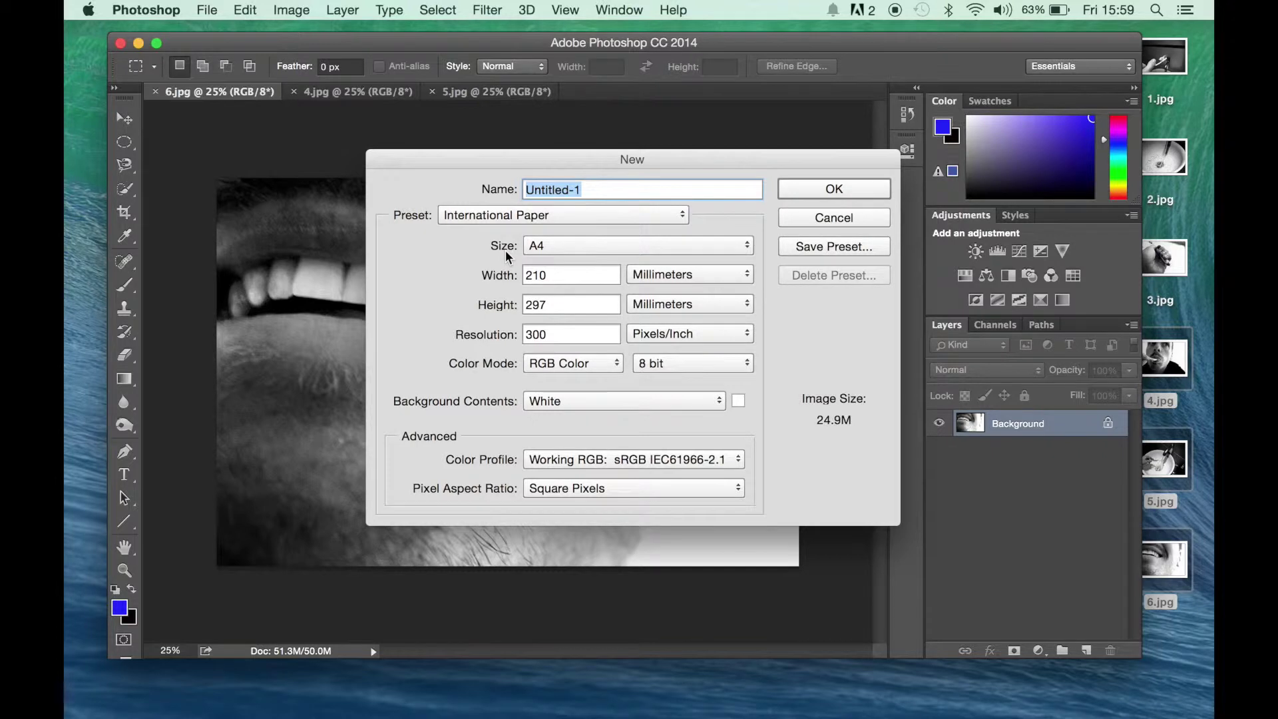
click(588, 246)
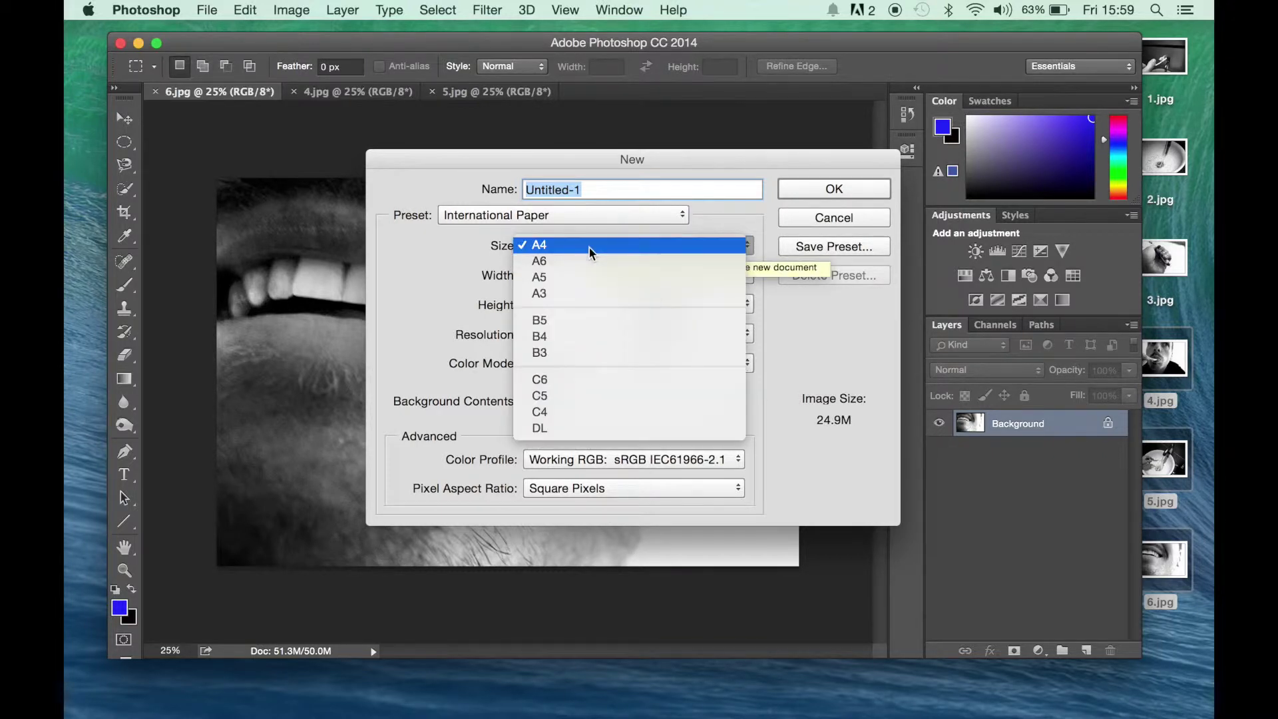
click(533, 294)
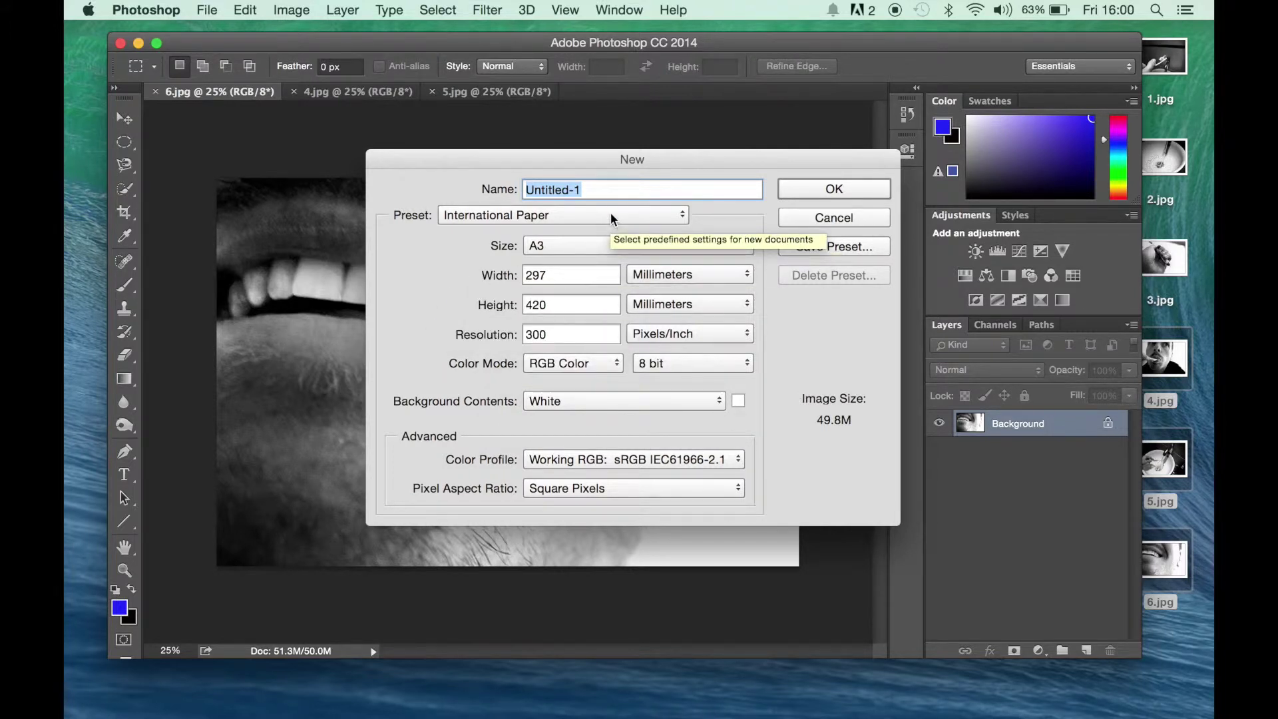
click(549, 217)
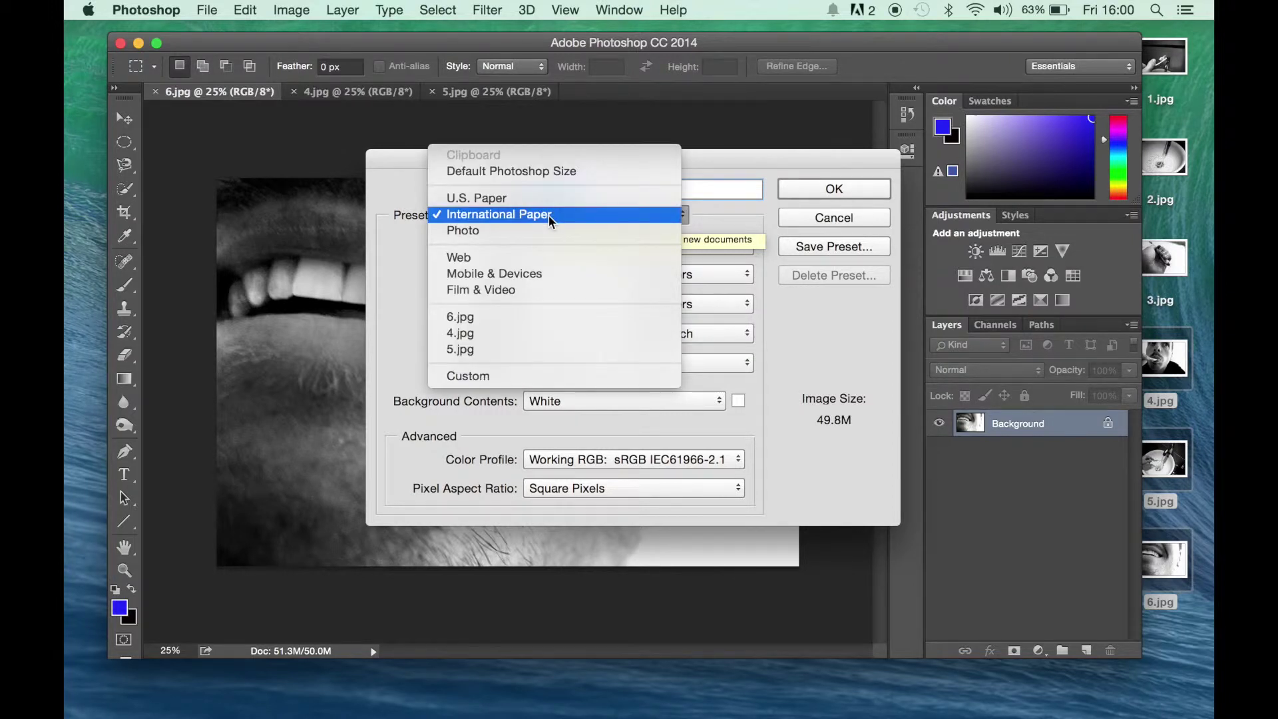
click(420, 294)
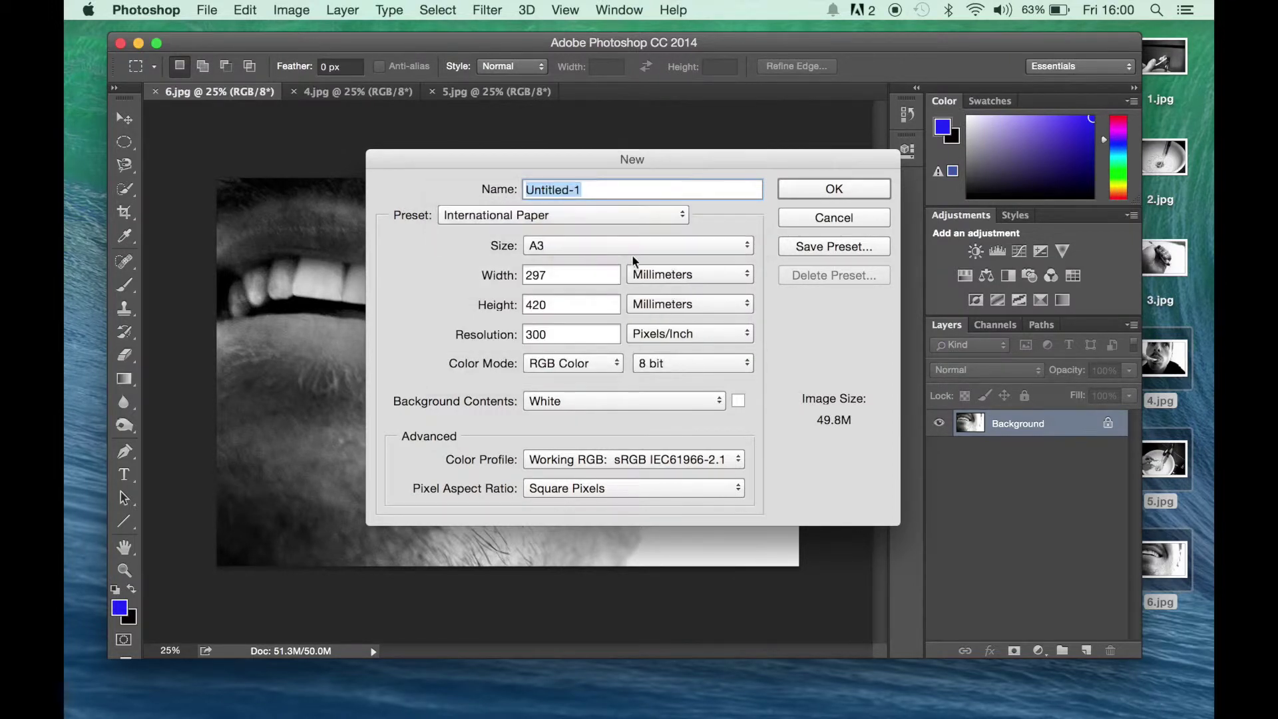
click(620, 248)
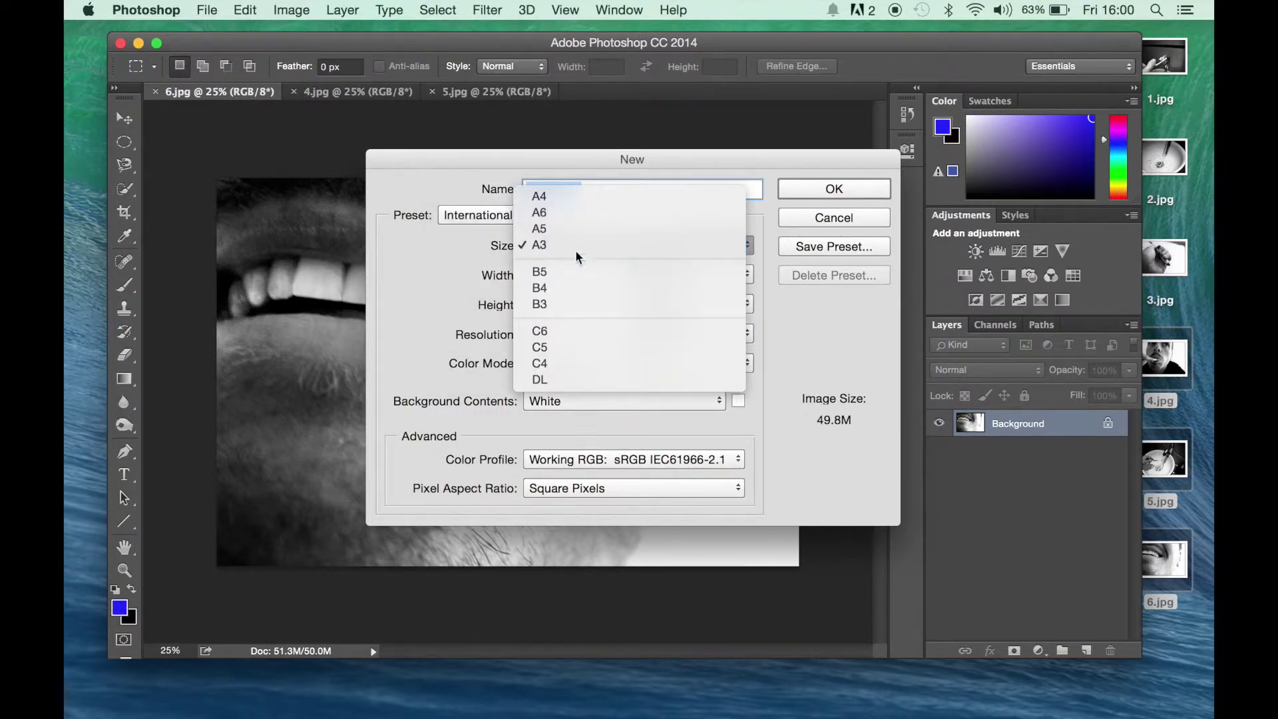
click(446, 258)
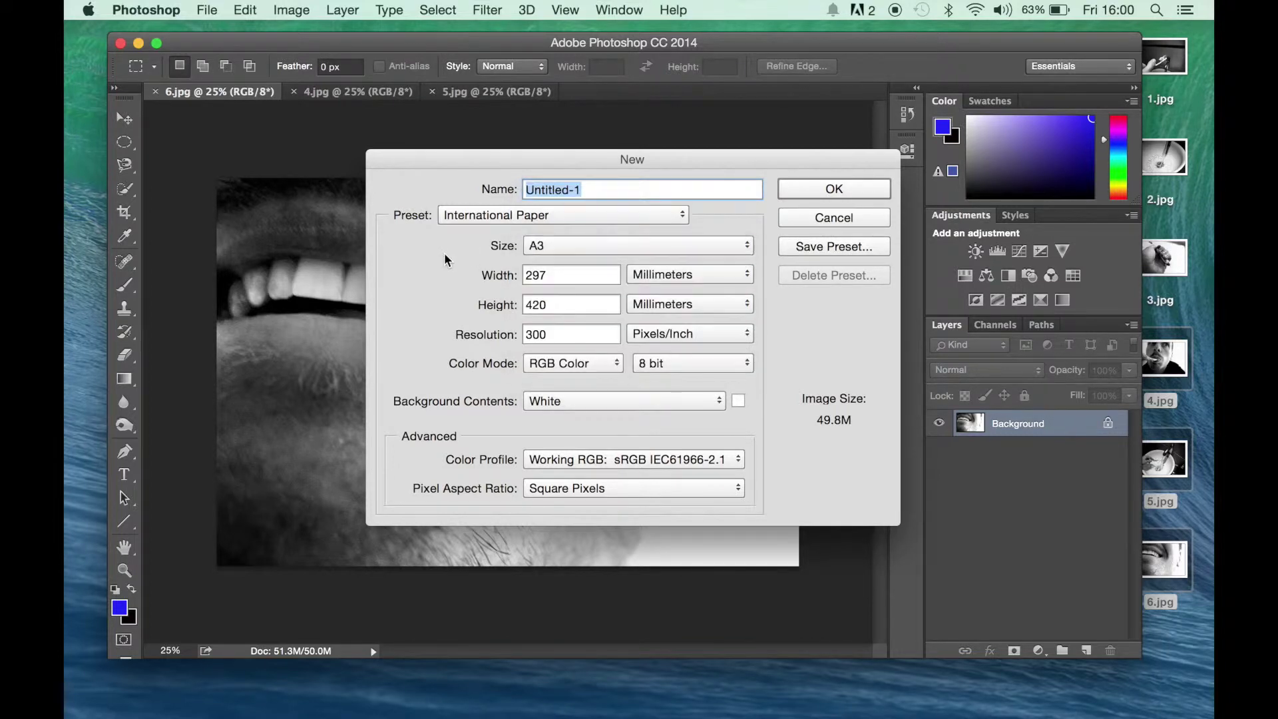
Step: Create the new document with the Custom preset, 420 mm wide and 594 mm high, at 300 pixels/inch
click(537, 215)
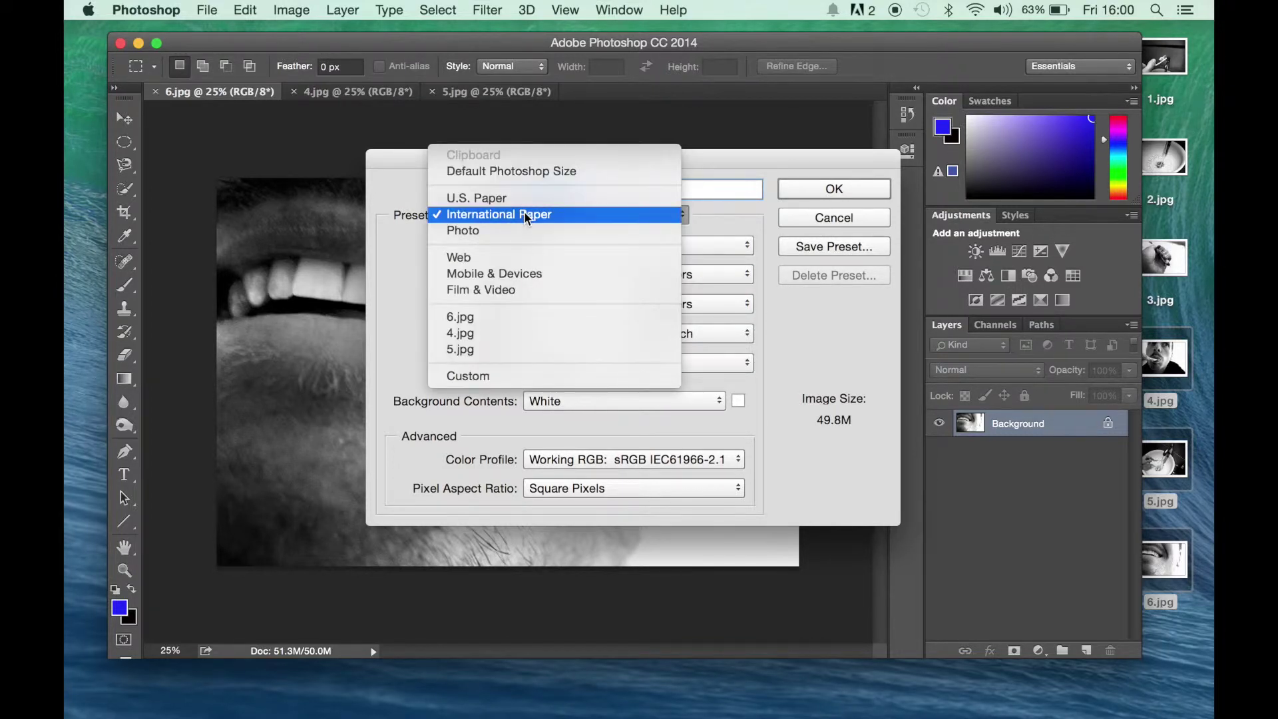
click(465, 376)
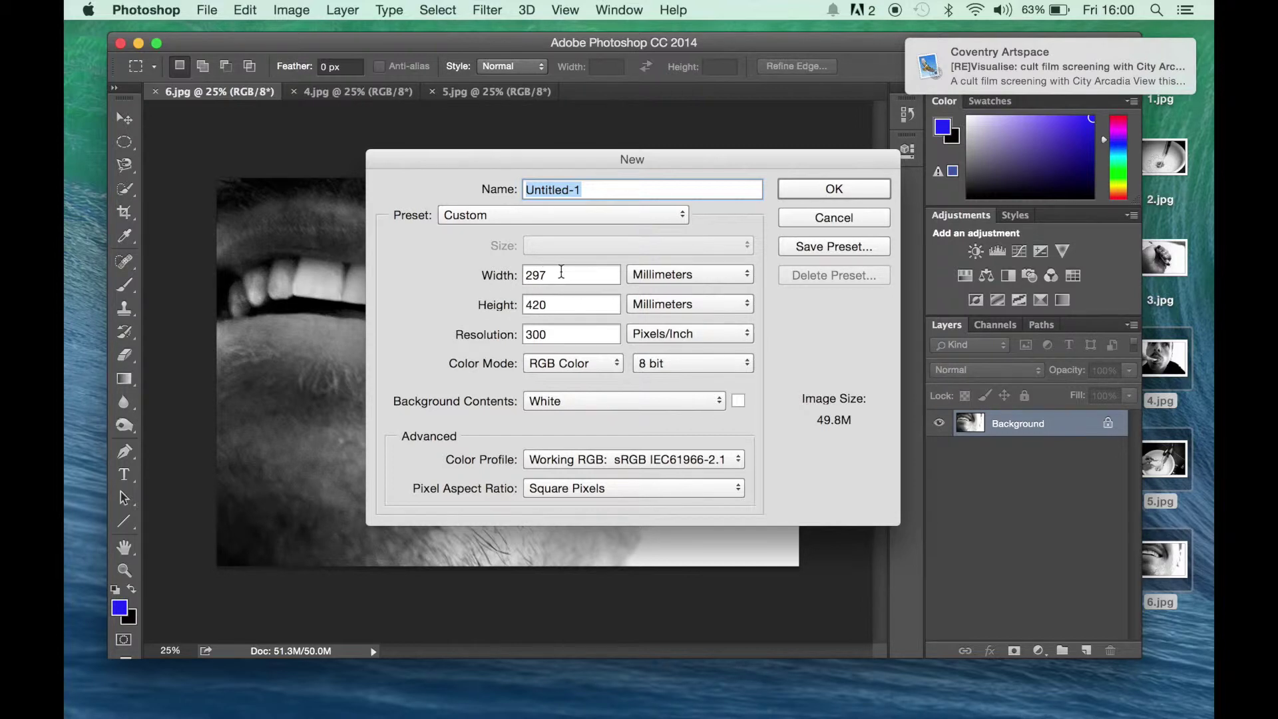
drag(554, 273, 510, 273)
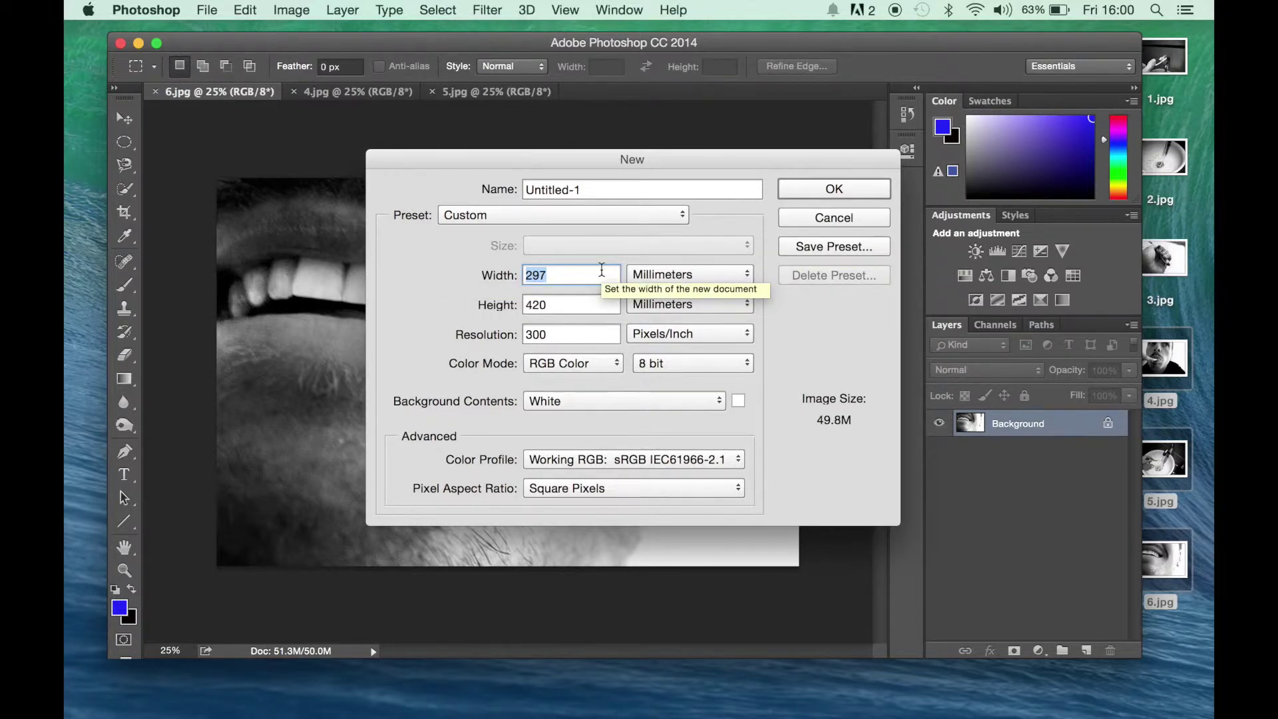
text(420)
drag(573, 306, 484, 313)
text(594)
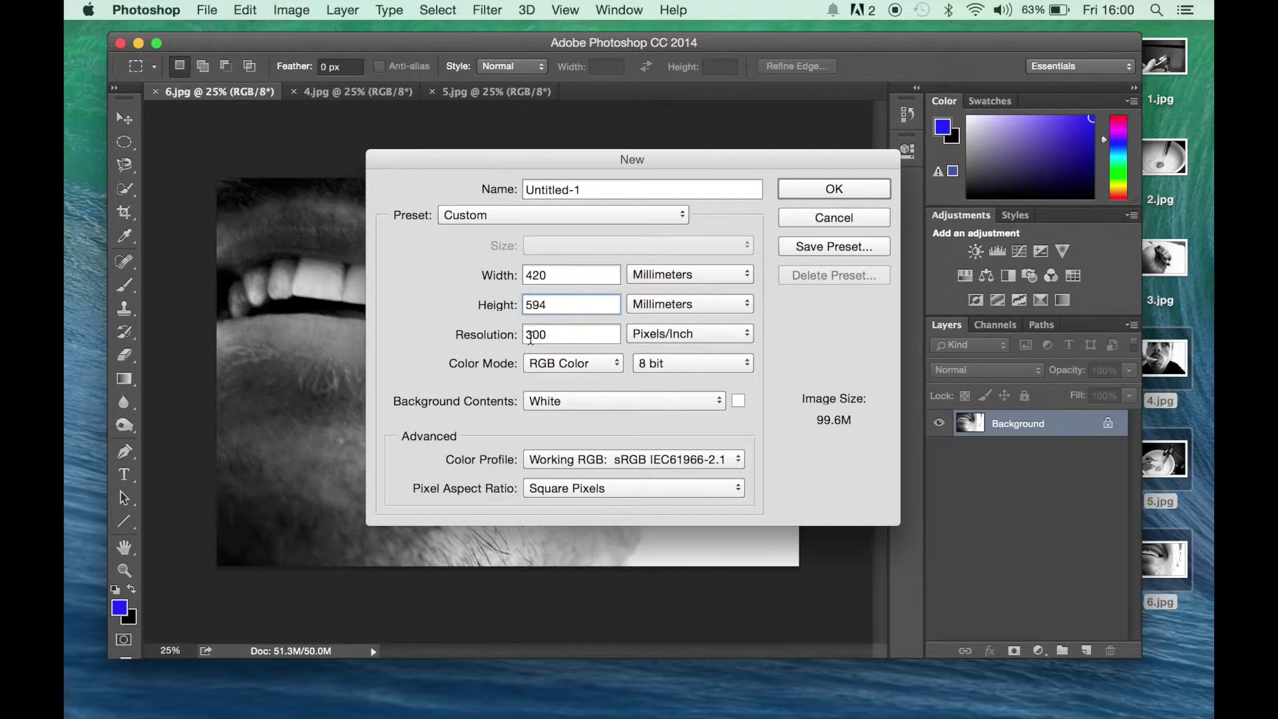
double_click(545, 335)
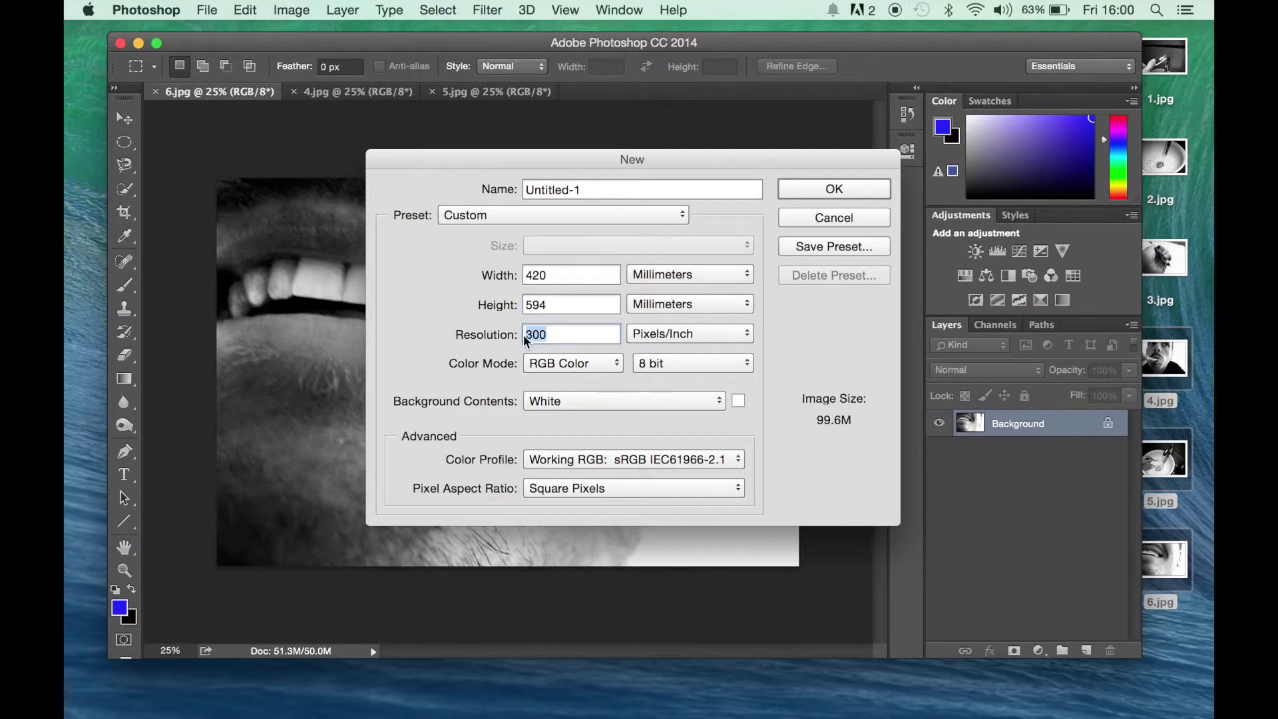
click(571, 334)
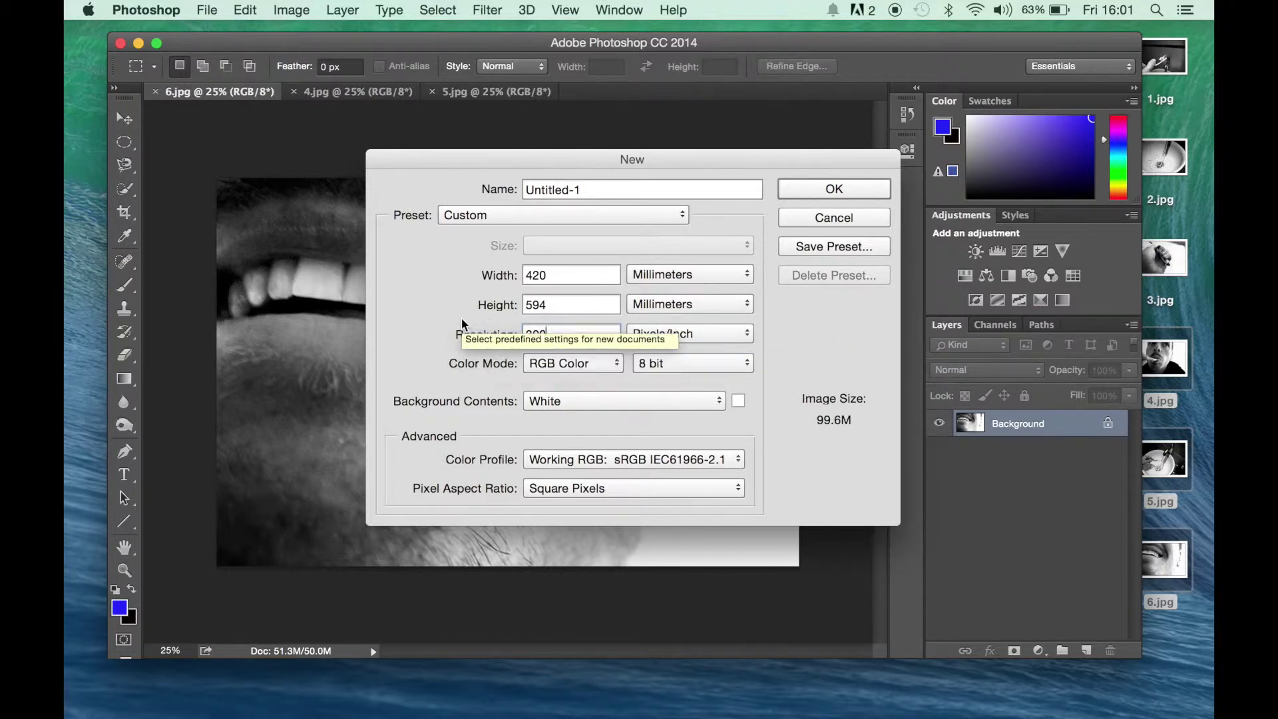
click(807, 188)
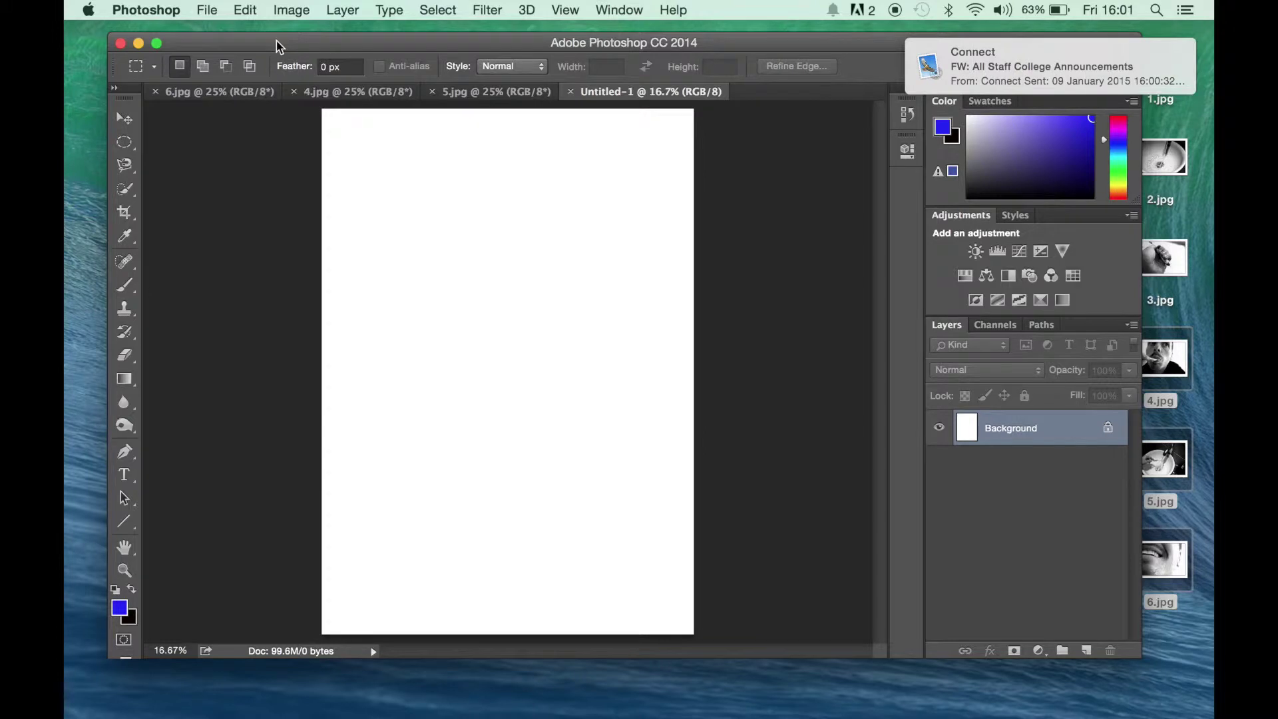
Step: Rotate the blank document's canvas 90° clockwise into landscape orientation
click(207, 10)
mouse_move(282, 13)
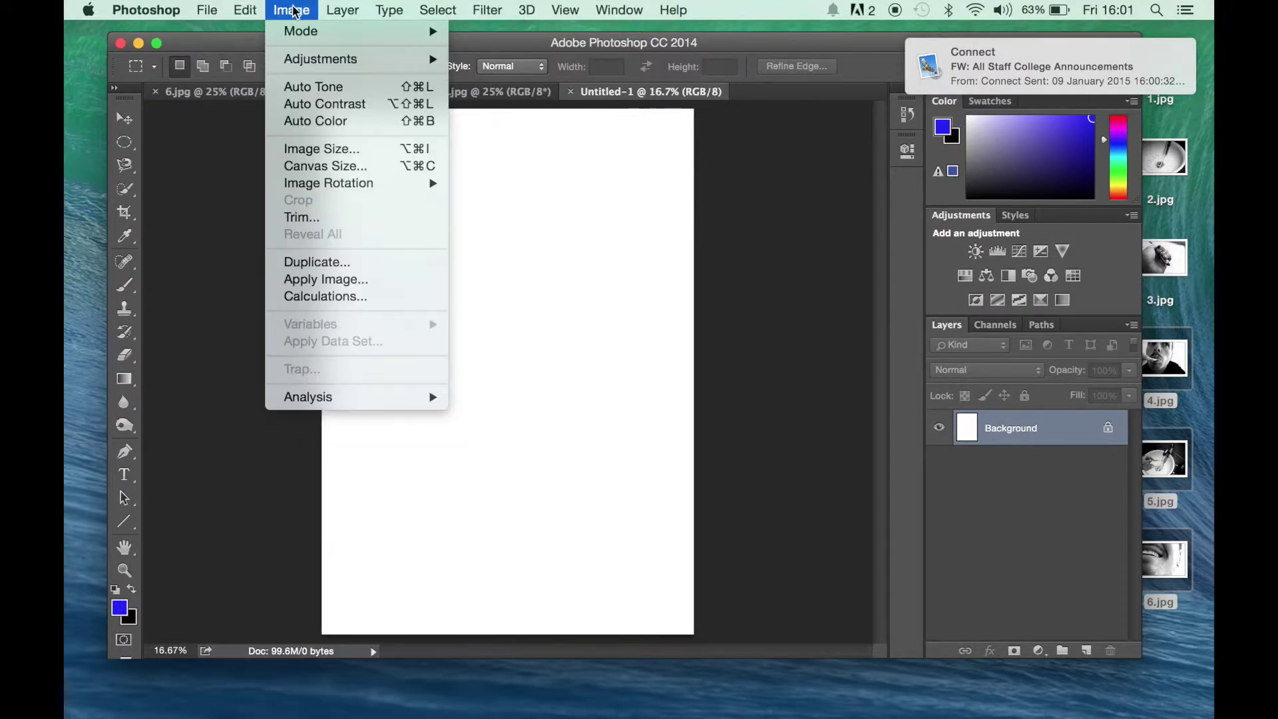
mouse_move(357, 187)
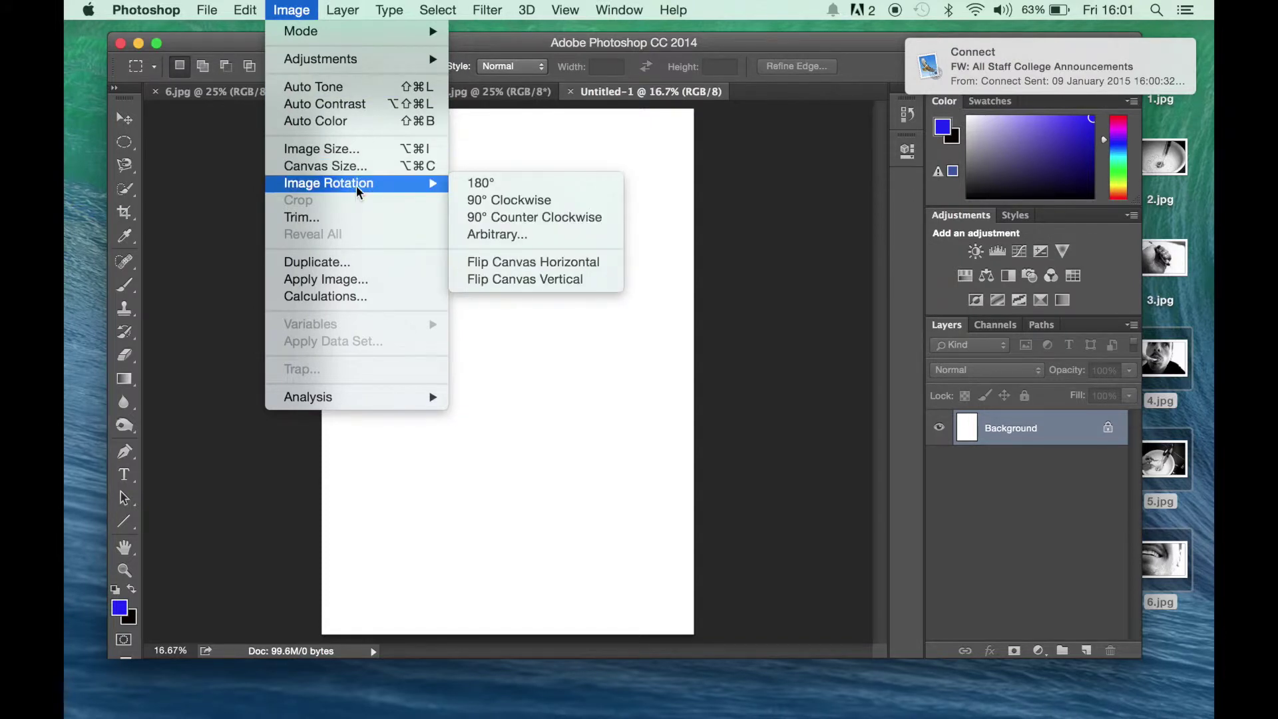
click(516, 199)
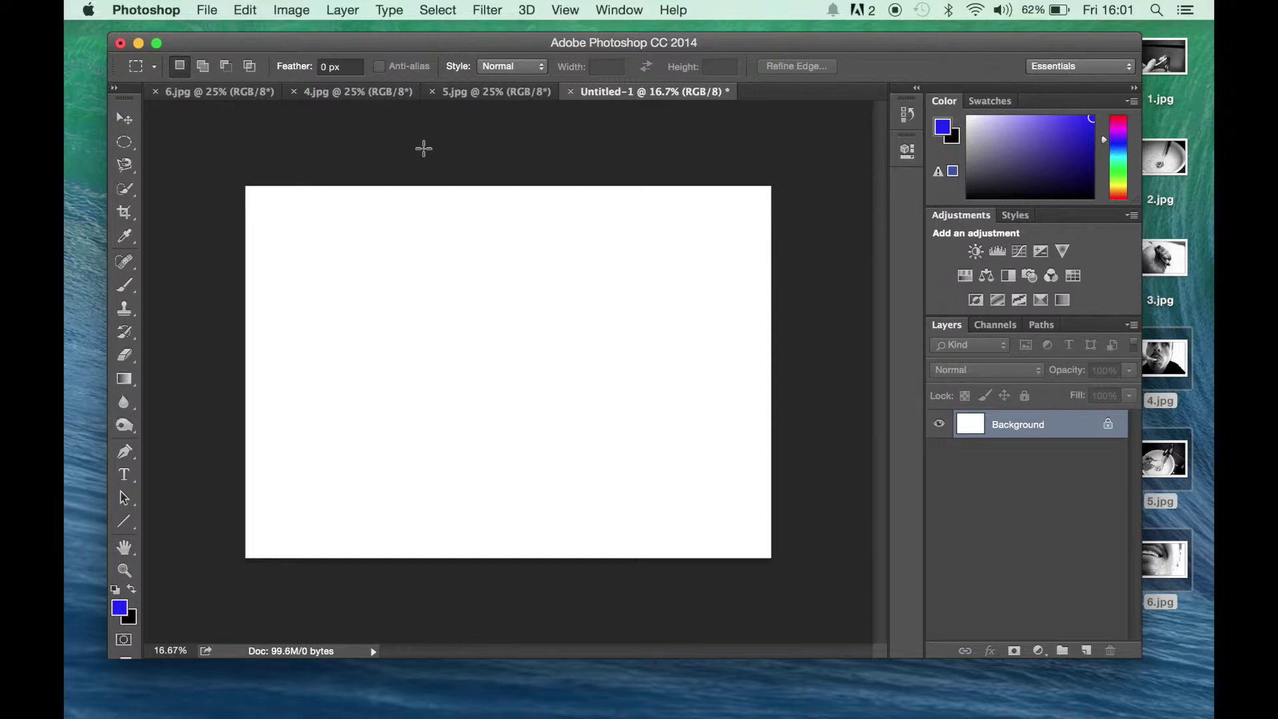
Step: Detach 6.jpg into its own floating window and copy its photo onto the blank landscape page with the Move tool
click(171, 98)
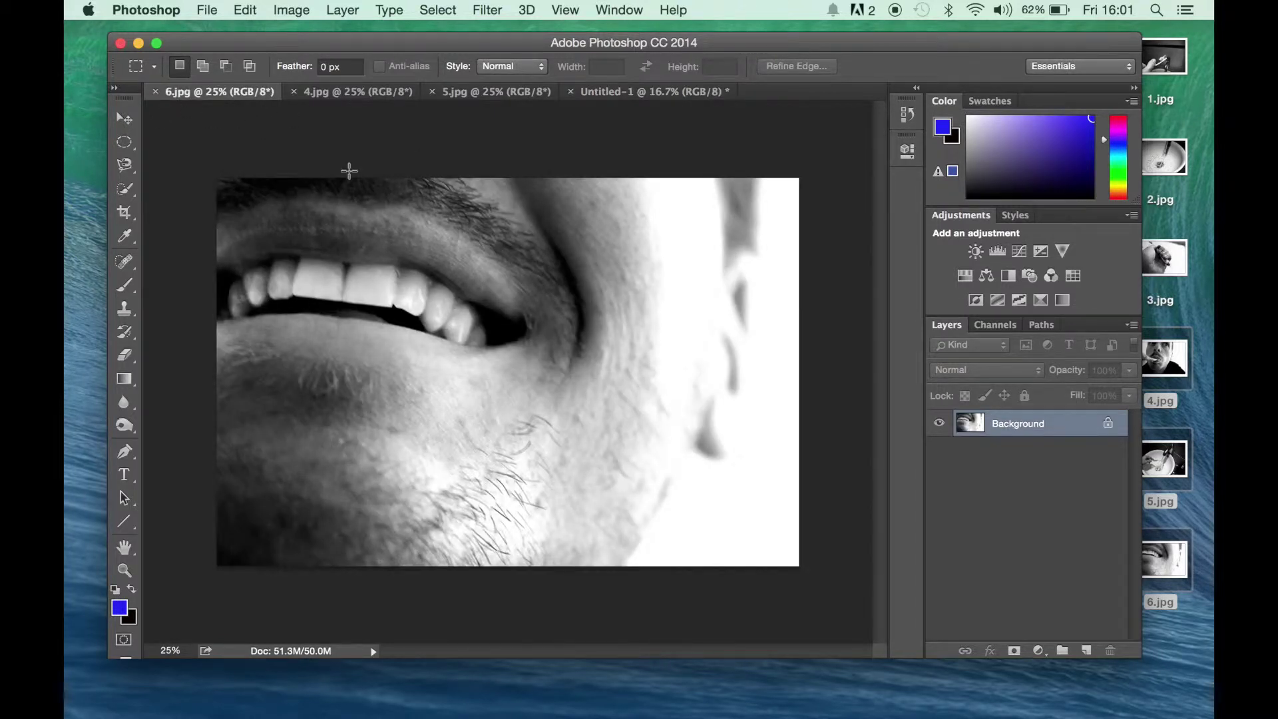
drag(203, 93, 743, 180)
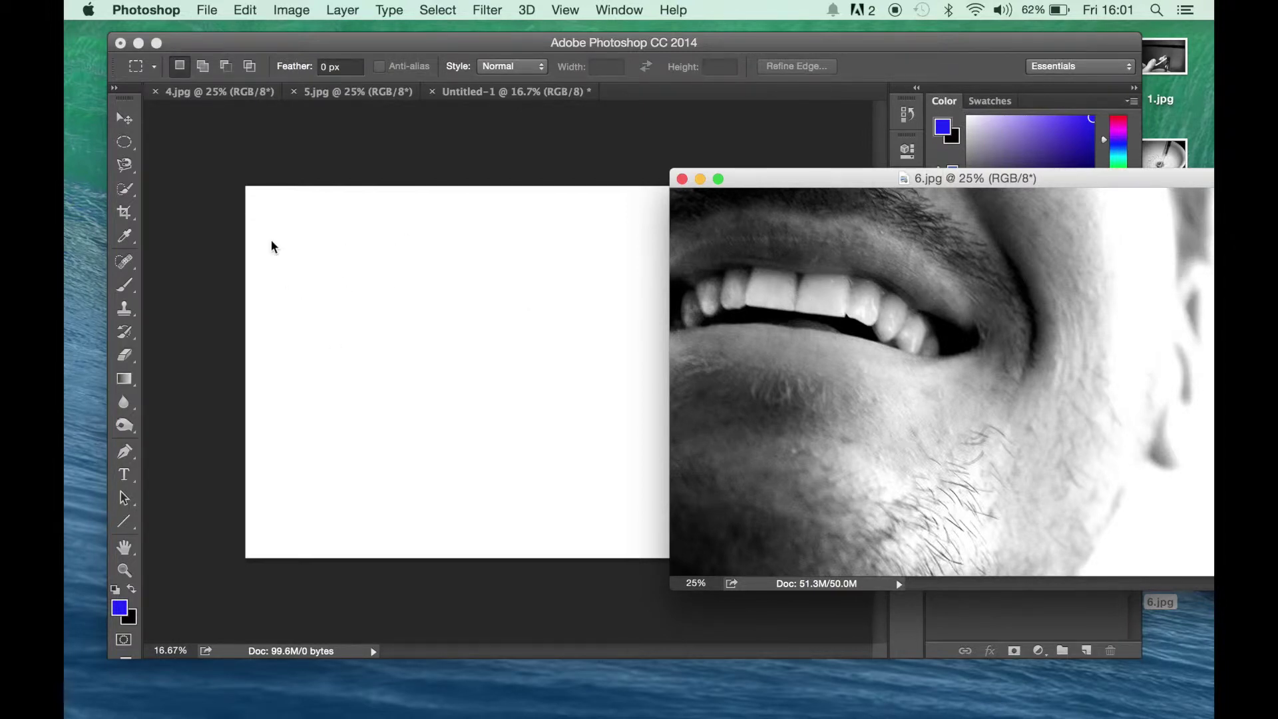
click(126, 120)
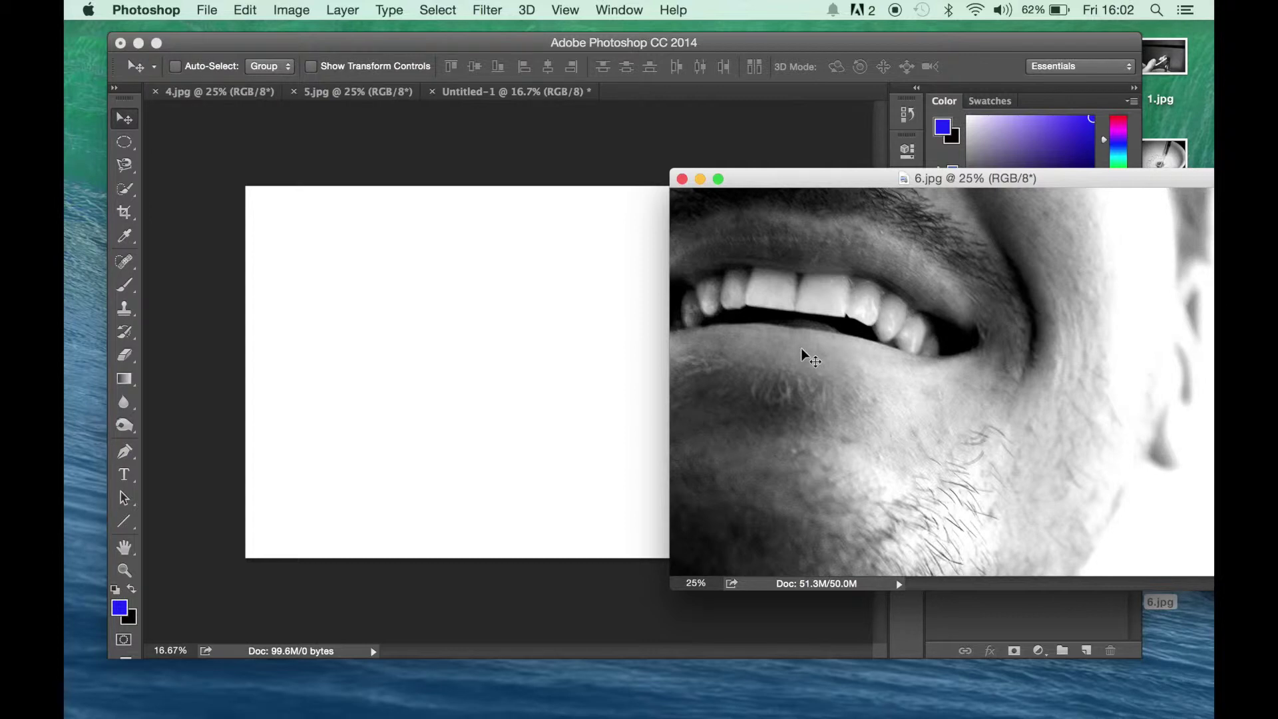
drag(785, 350, 371, 318)
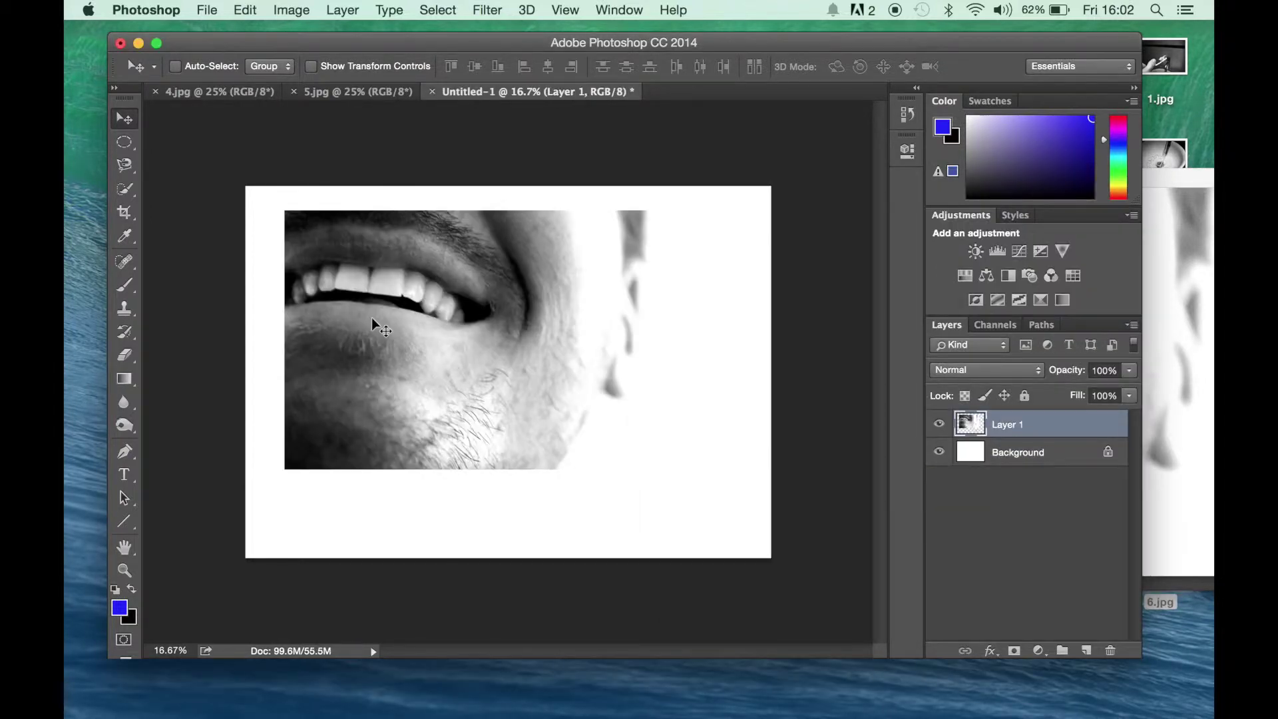
Step: Shift the mouth photo slightly down and to the right on the landscape page
mouse_move(391, 284)
mouse_down()
mouse_move(399, 326)
mouse_move(431, 332)
mouse_move(445, 356)
mouse_move(389, 279)
mouse_up()
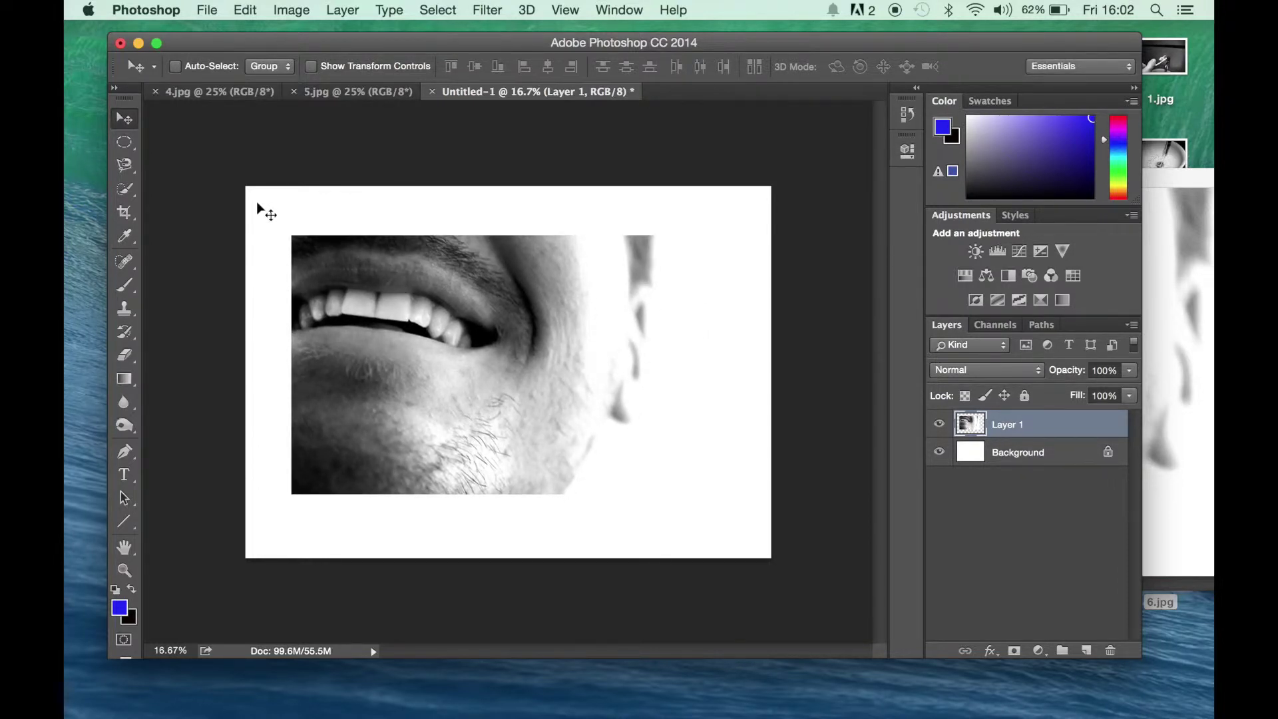
drag(370, 275, 374, 277)
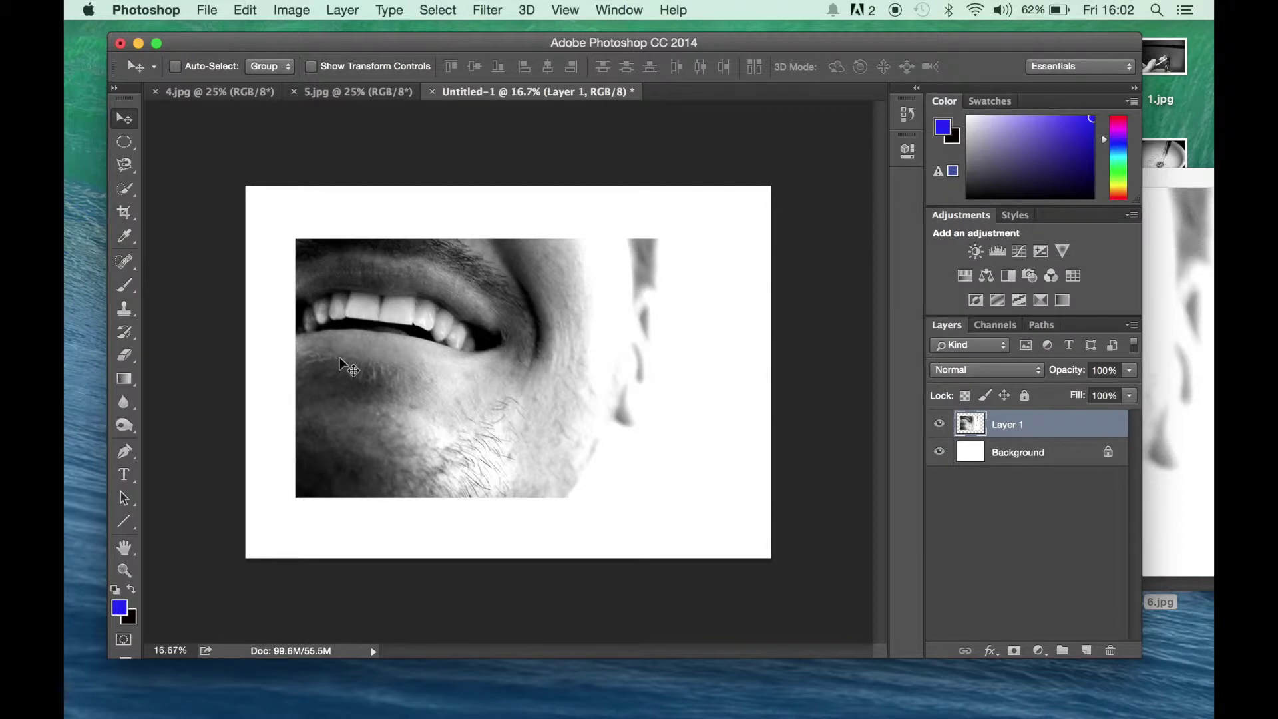
drag(363, 301, 364, 309)
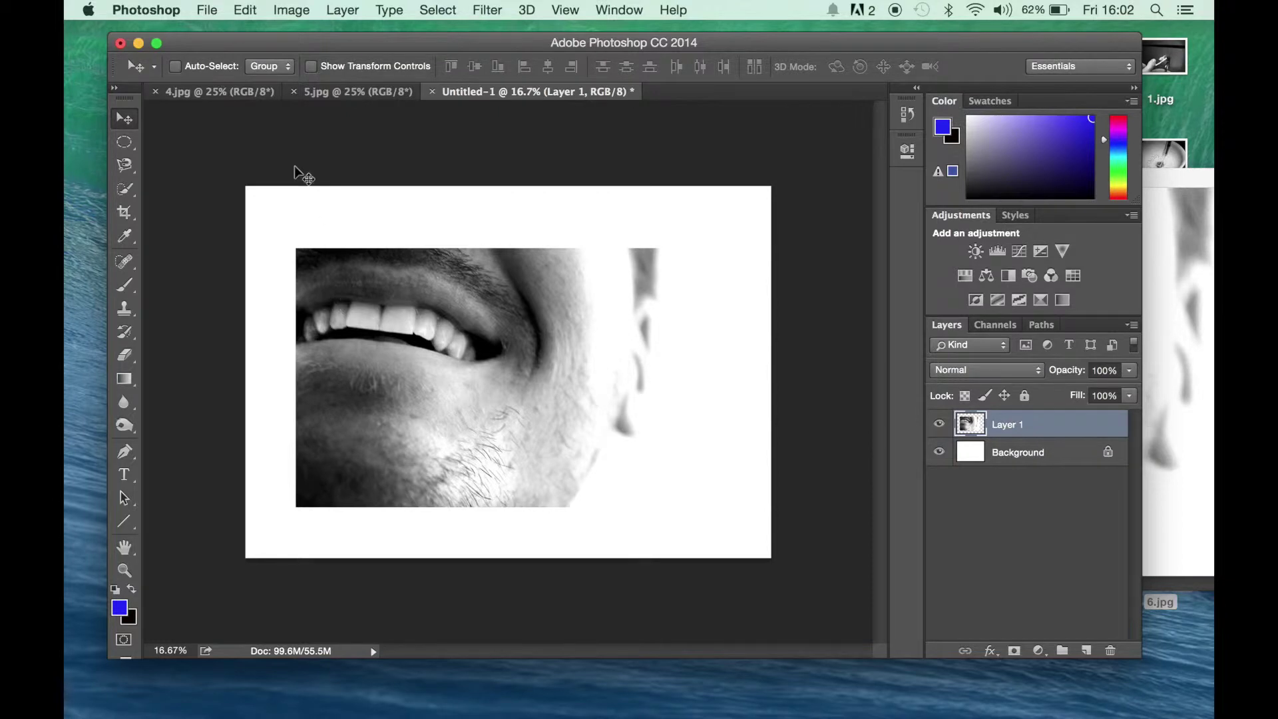
Step: Scale the mouth photo proportionally to about 38% and move it to the right side of the page, around mid-height
click(246, 18)
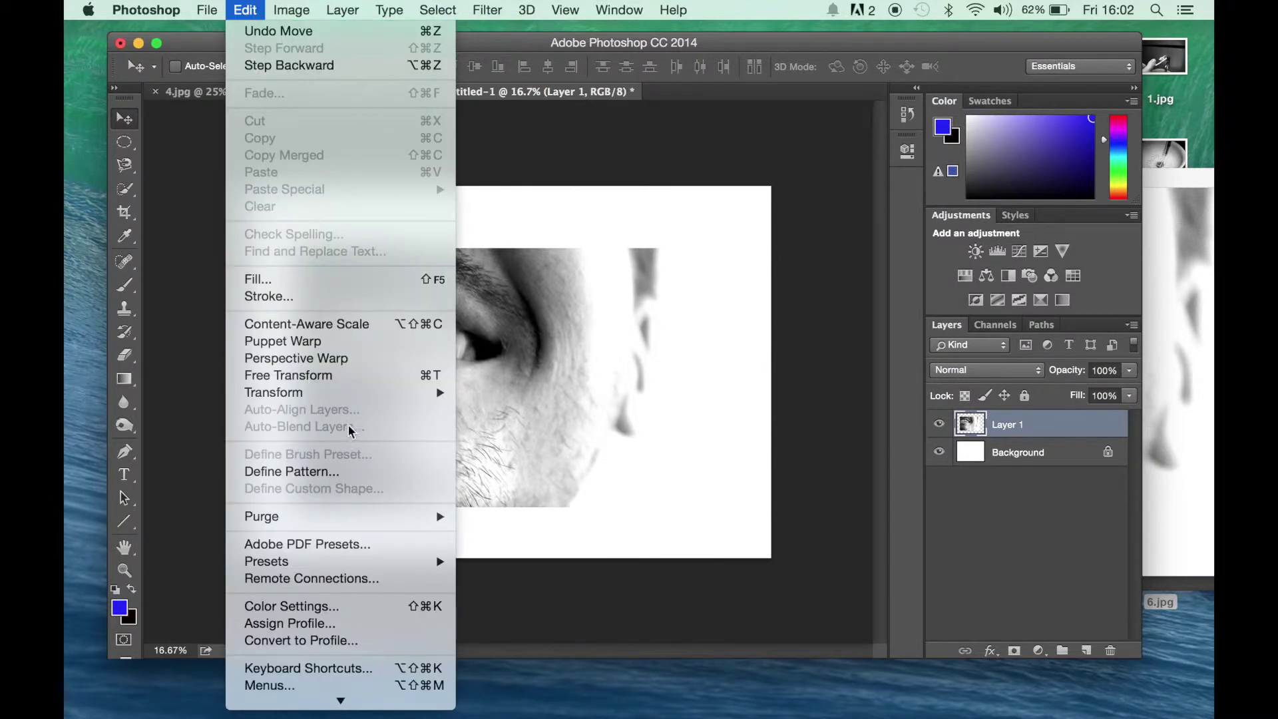
mouse_move(375, 400)
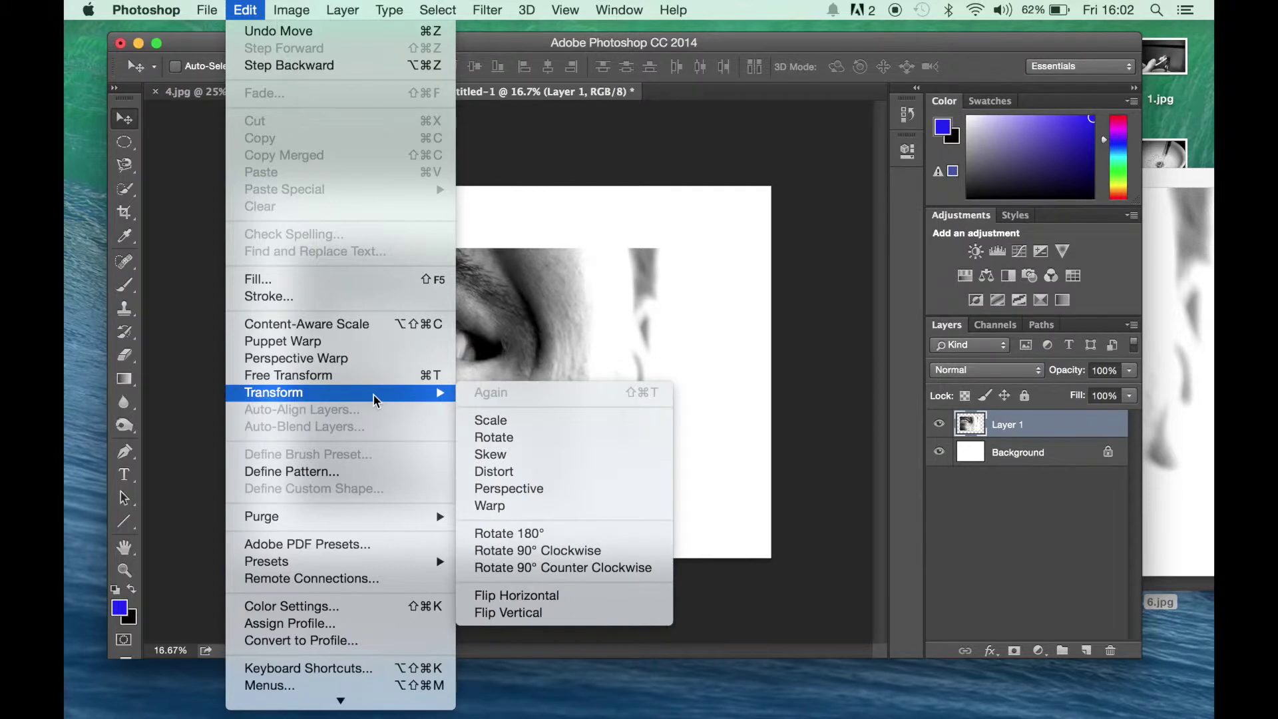
click(529, 420)
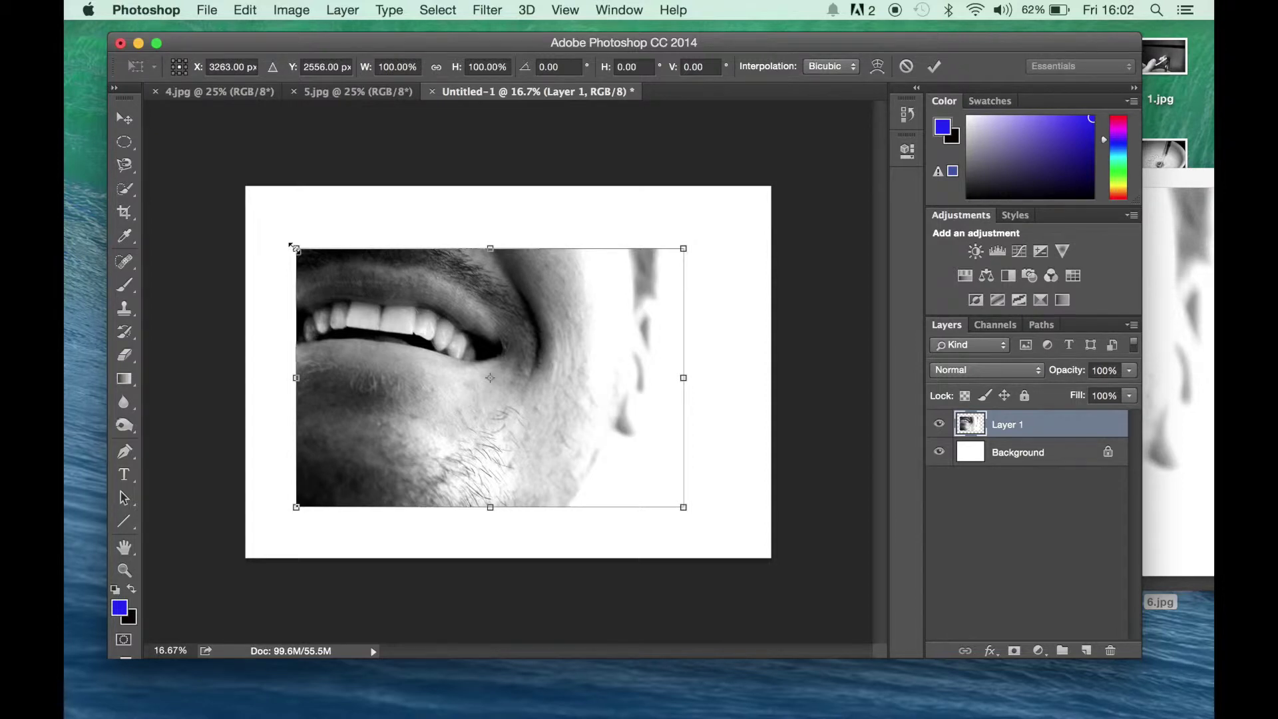
drag(291, 246, 559, 372)
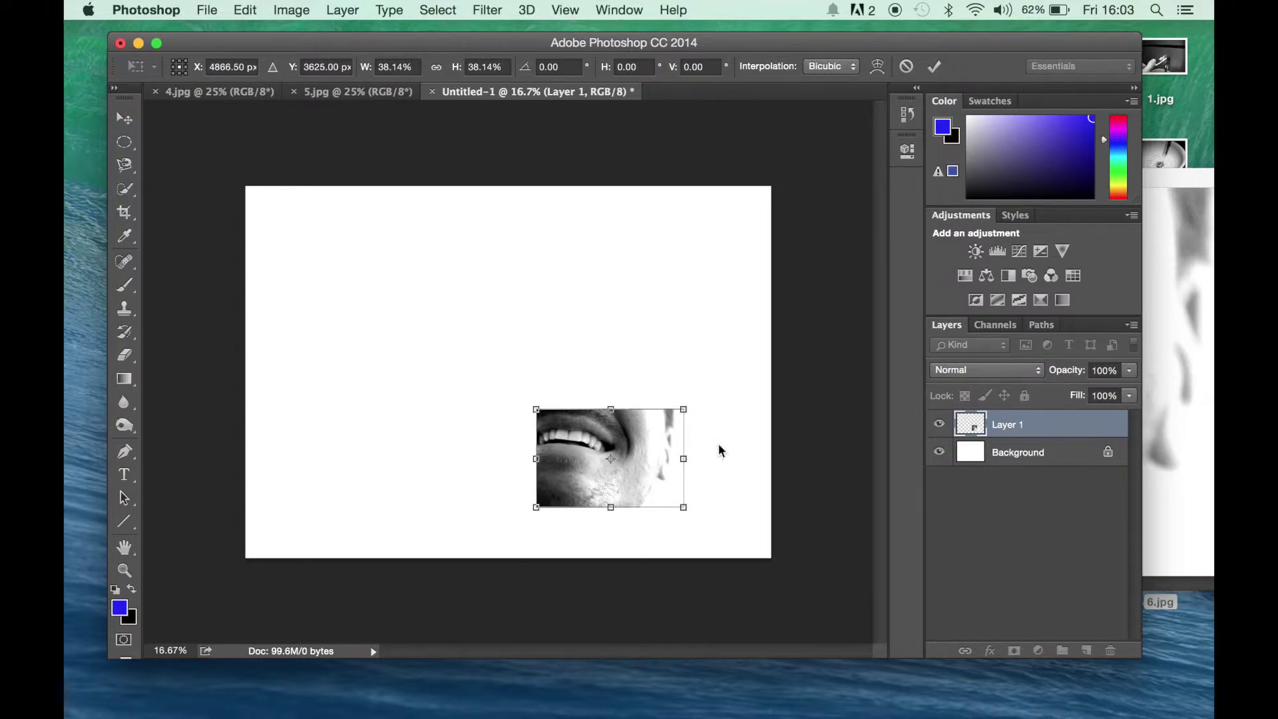
key(Return)
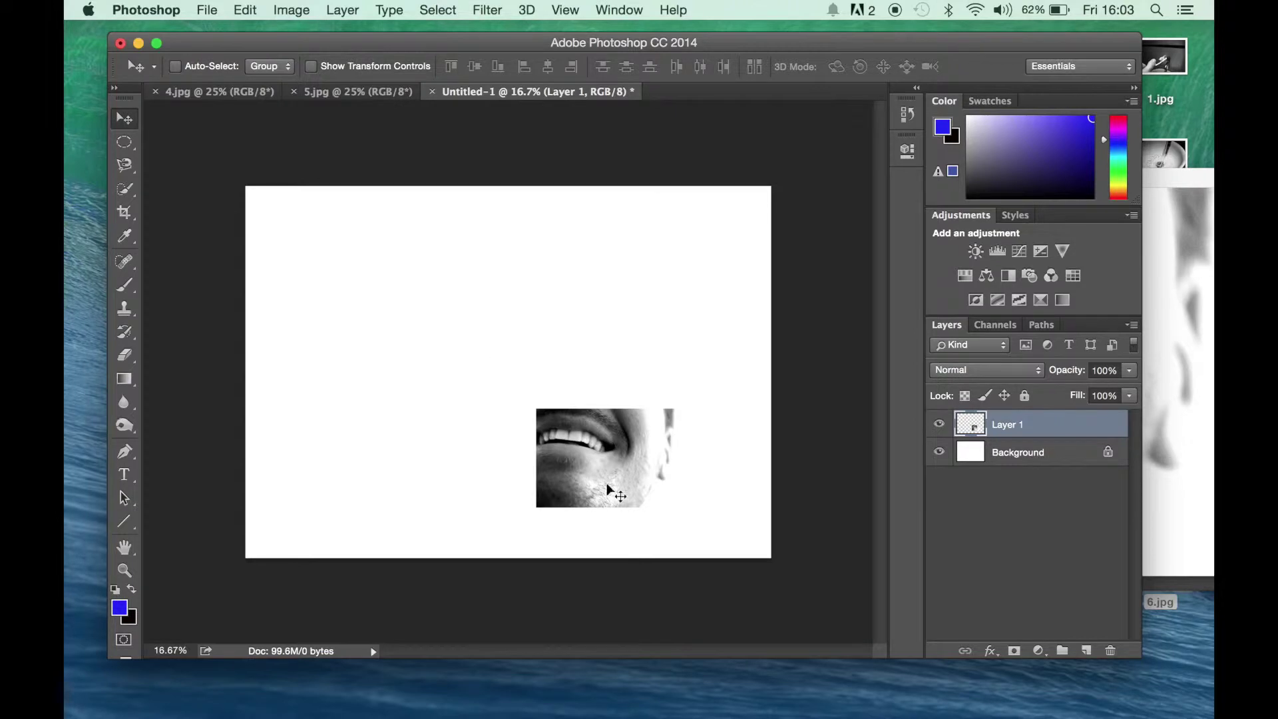
drag(590, 441, 645, 351)
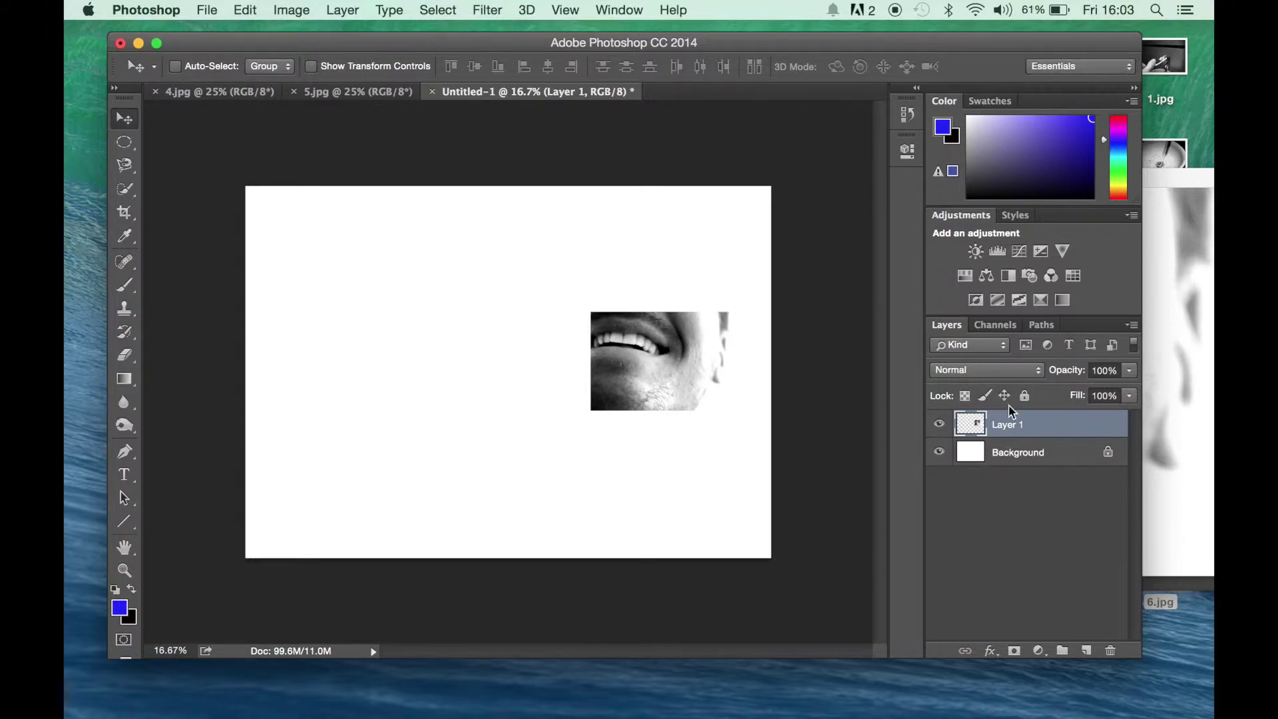
Step: Select the mouth photo's layer and shift the photo slightly right and down on the page
click(996, 452)
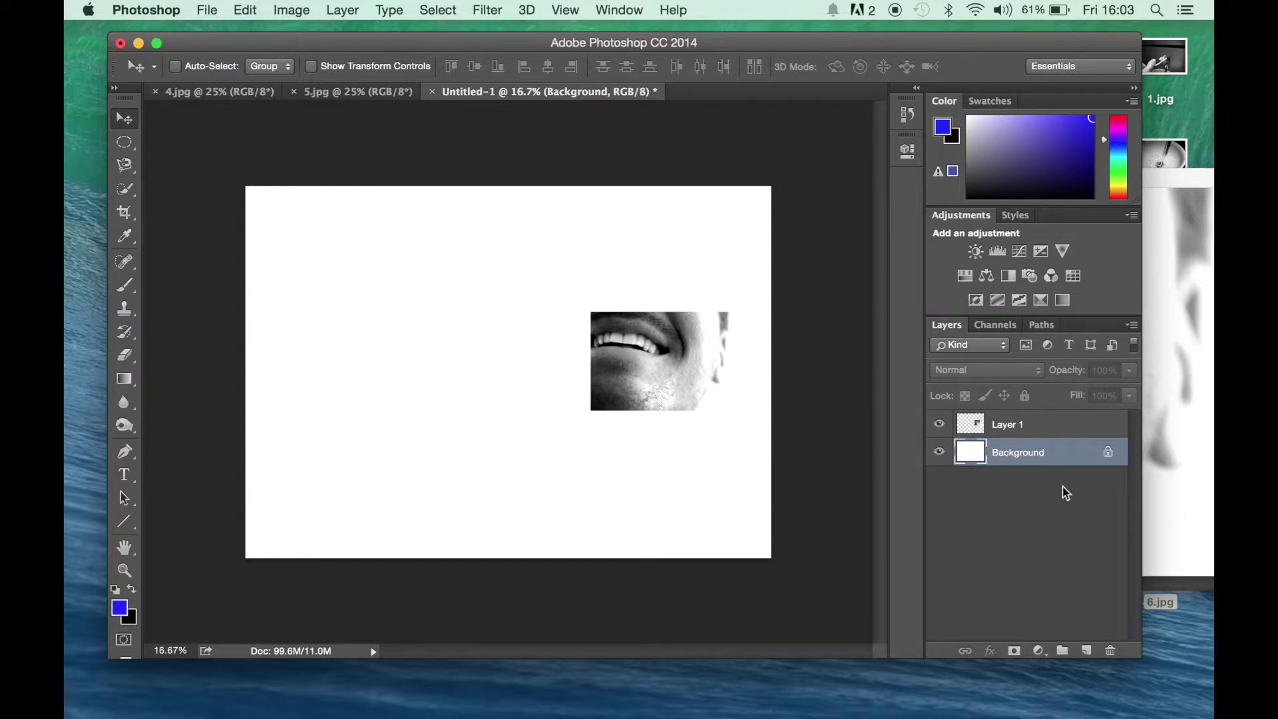
click(1018, 432)
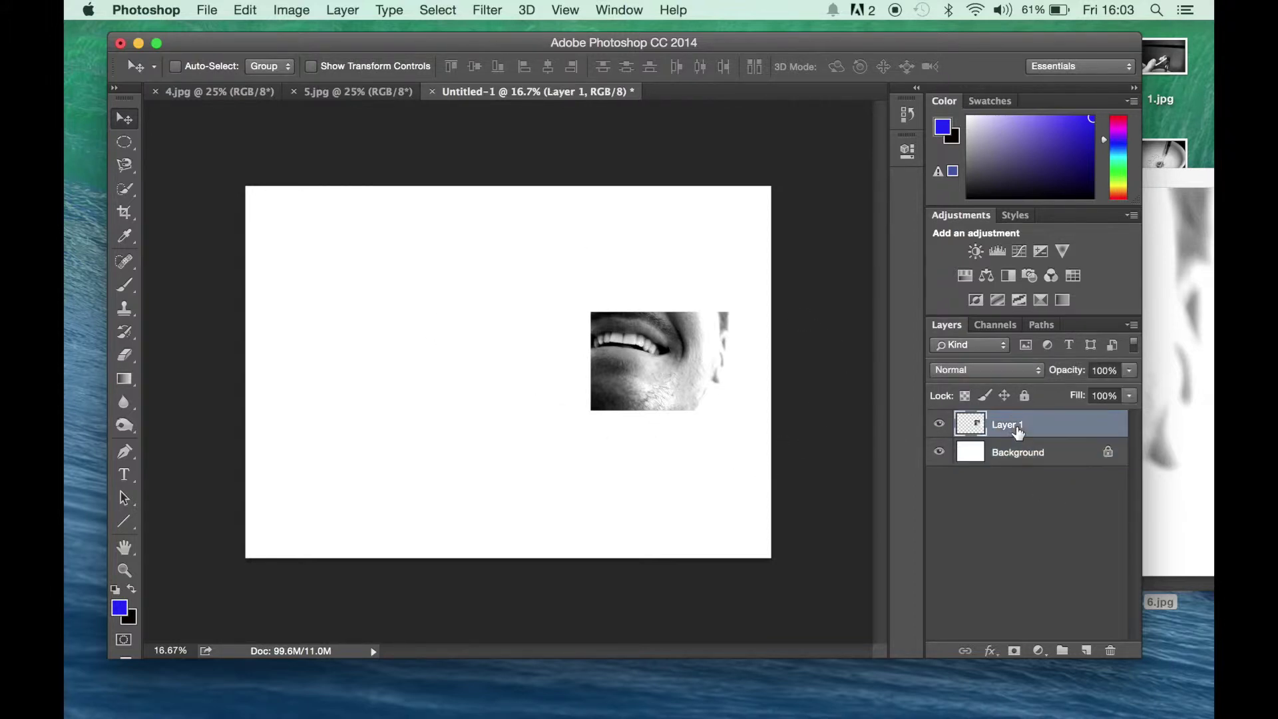
drag(621, 356, 627, 355)
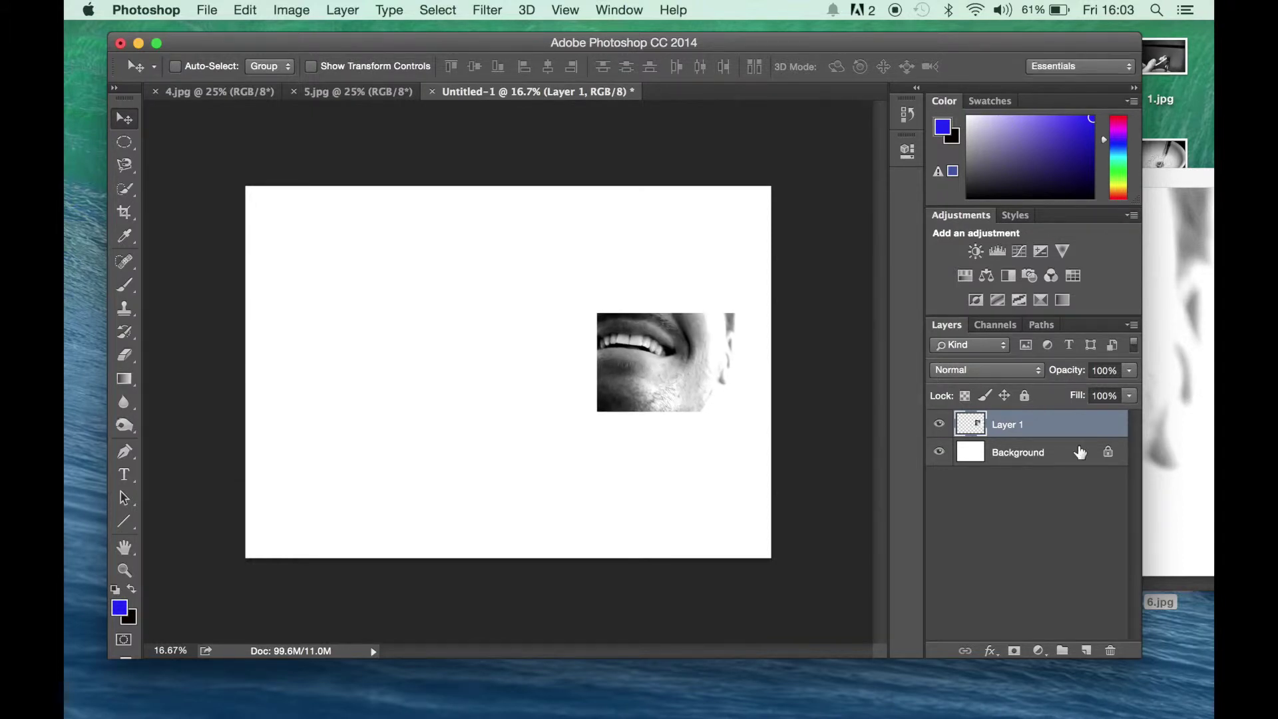
Step: Detach 4.jpg into its own floating window, copy its photo onto the landscape page, and shift it slightly up and right
click(178, 91)
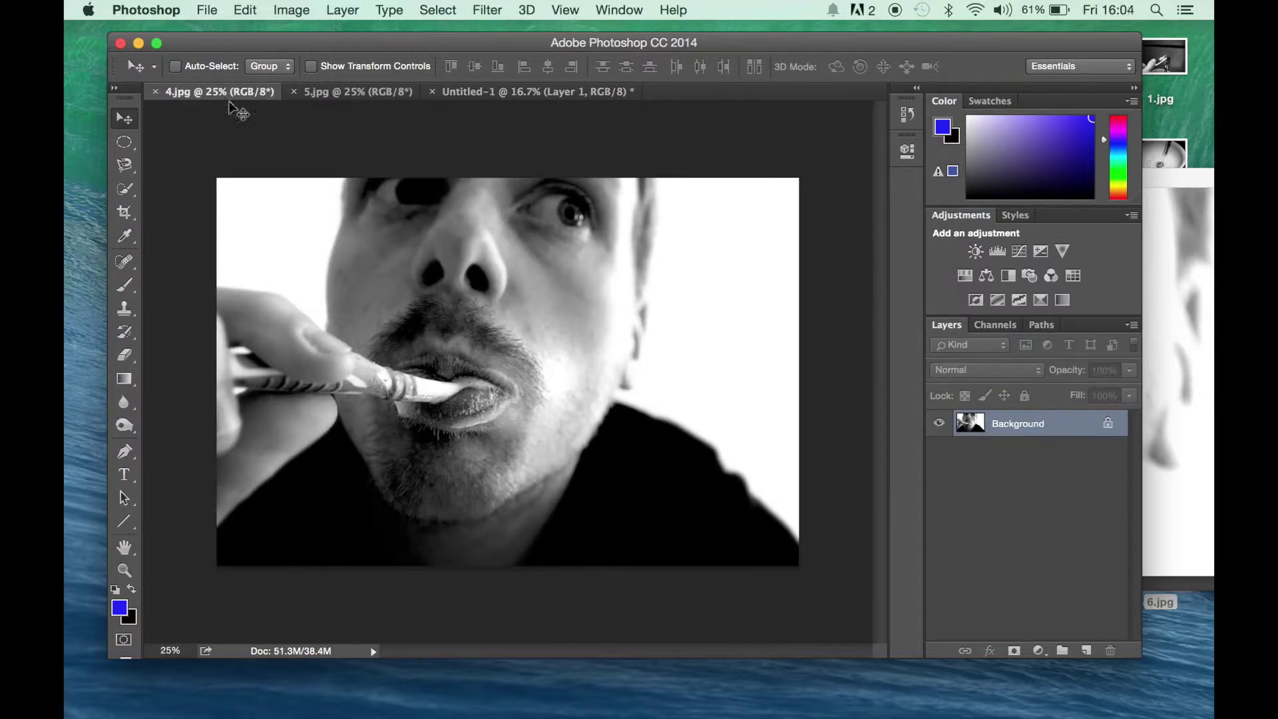
drag(217, 95, 693, 223)
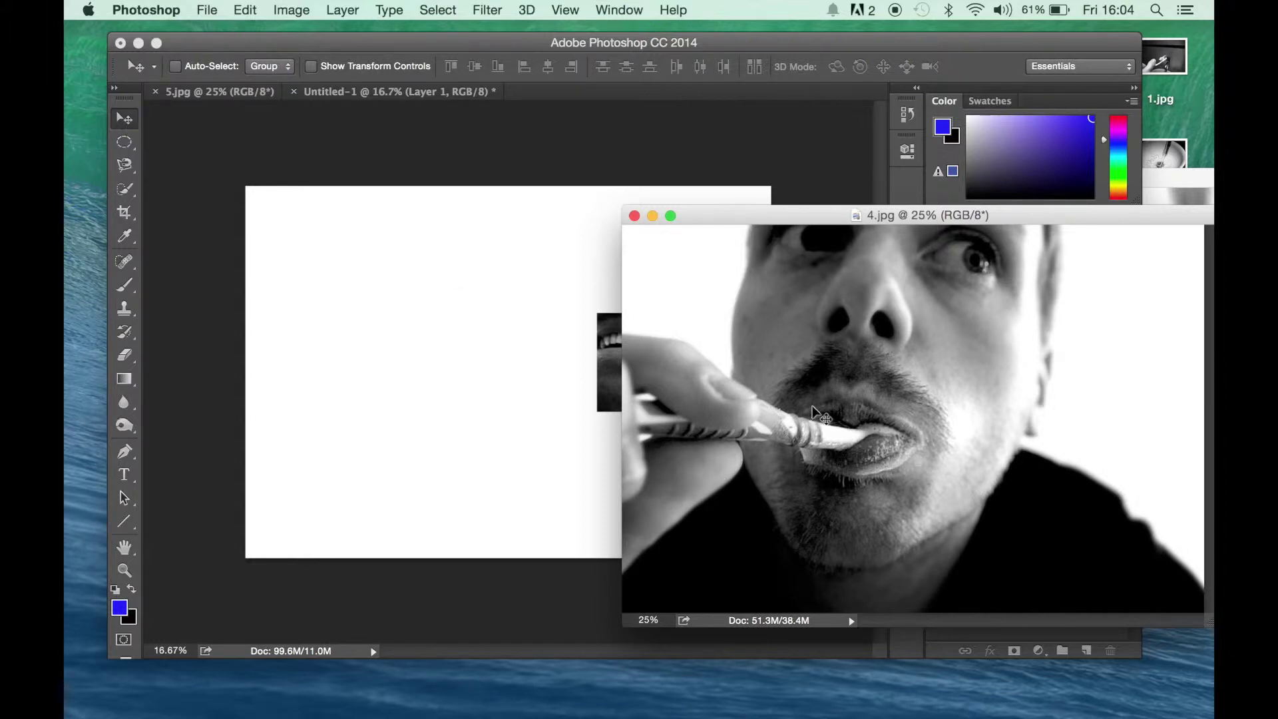
drag(860, 379, 416, 363)
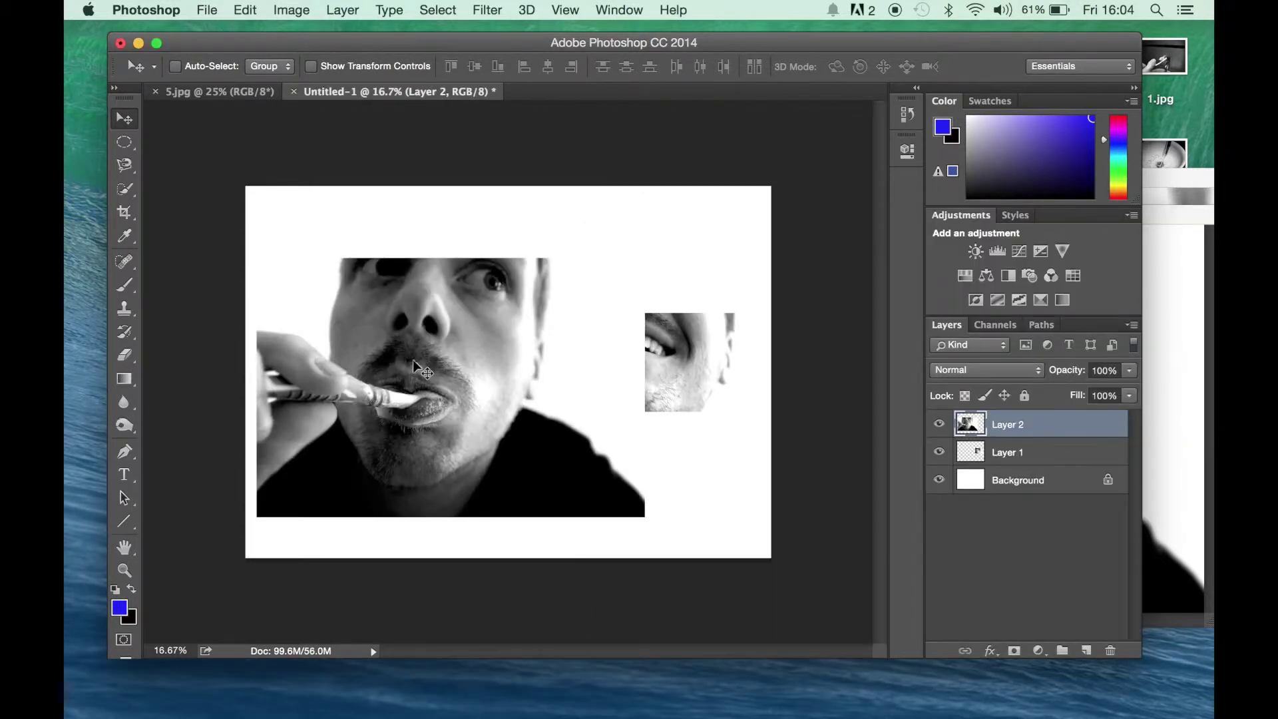
mouse_move(378, 360)
mouse_down()
mouse_move(479, 354)
mouse_move(389, 349)
mouse_up()
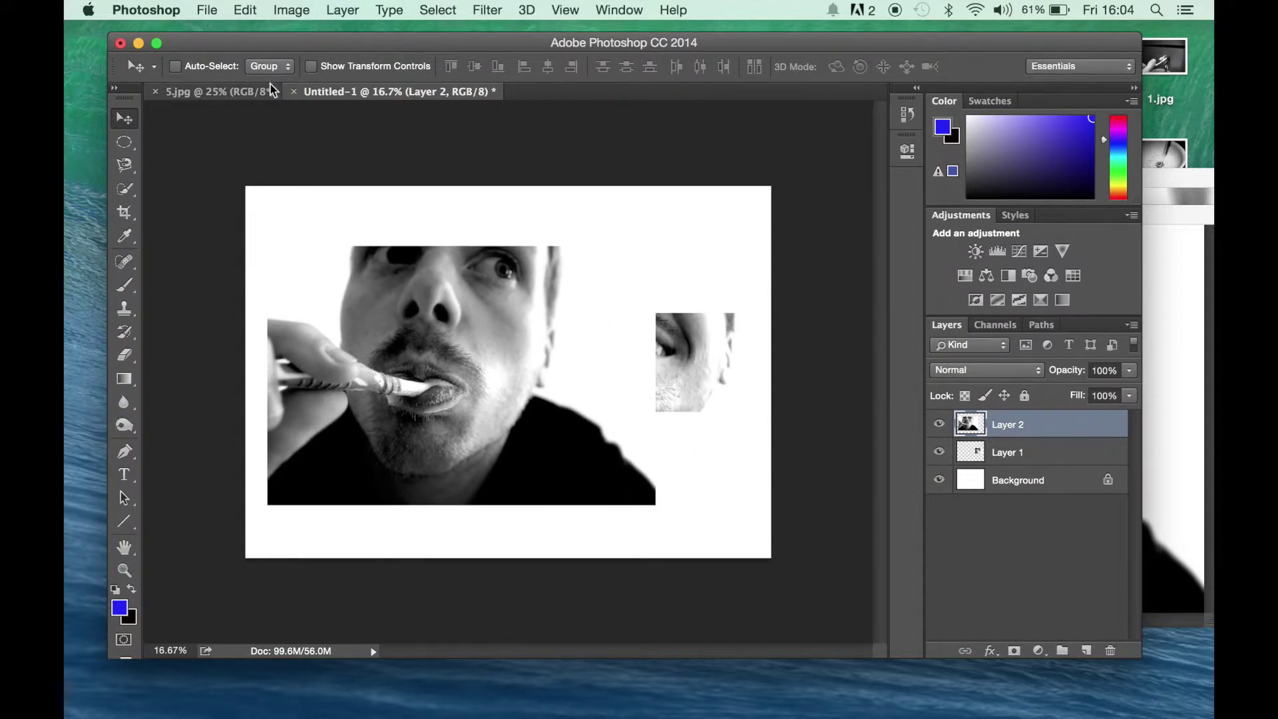
Step: Scale the 4.jpg toothbrush portrait down to the mouth photo's height and place it left of that photo, aligned with its top and bottom edges
click(245, 11)
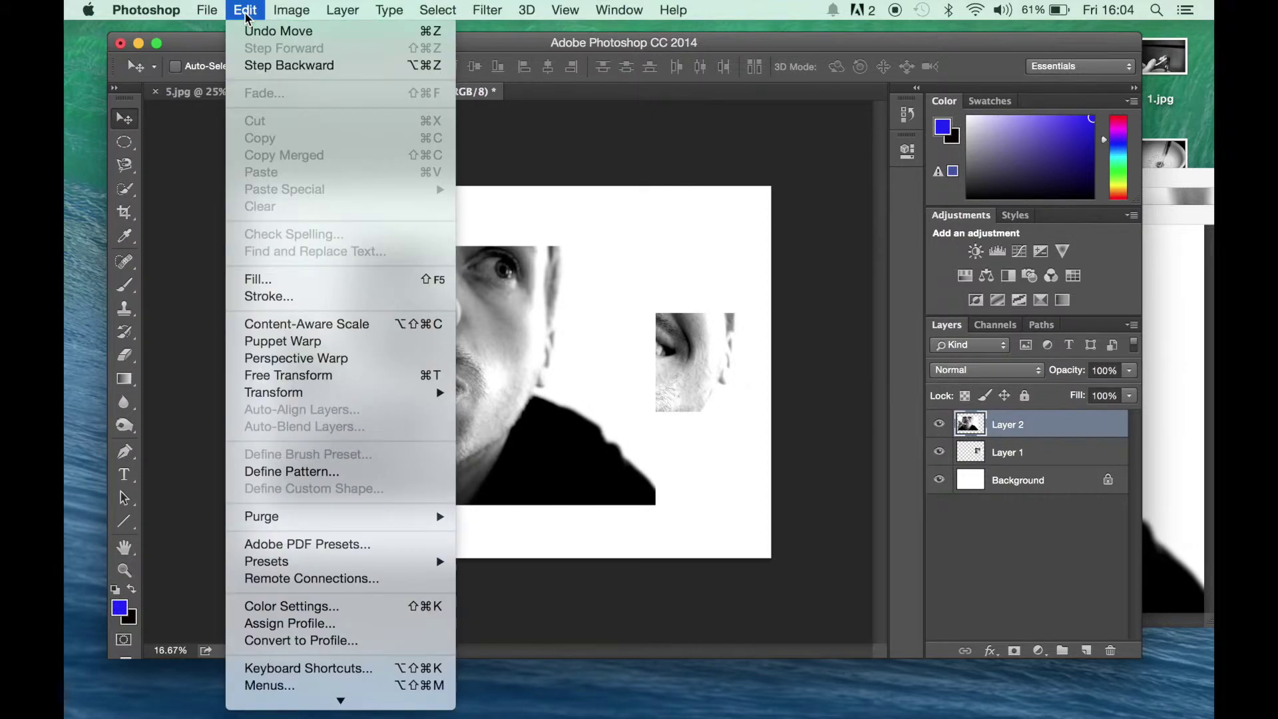
mouse_move(308, 392)
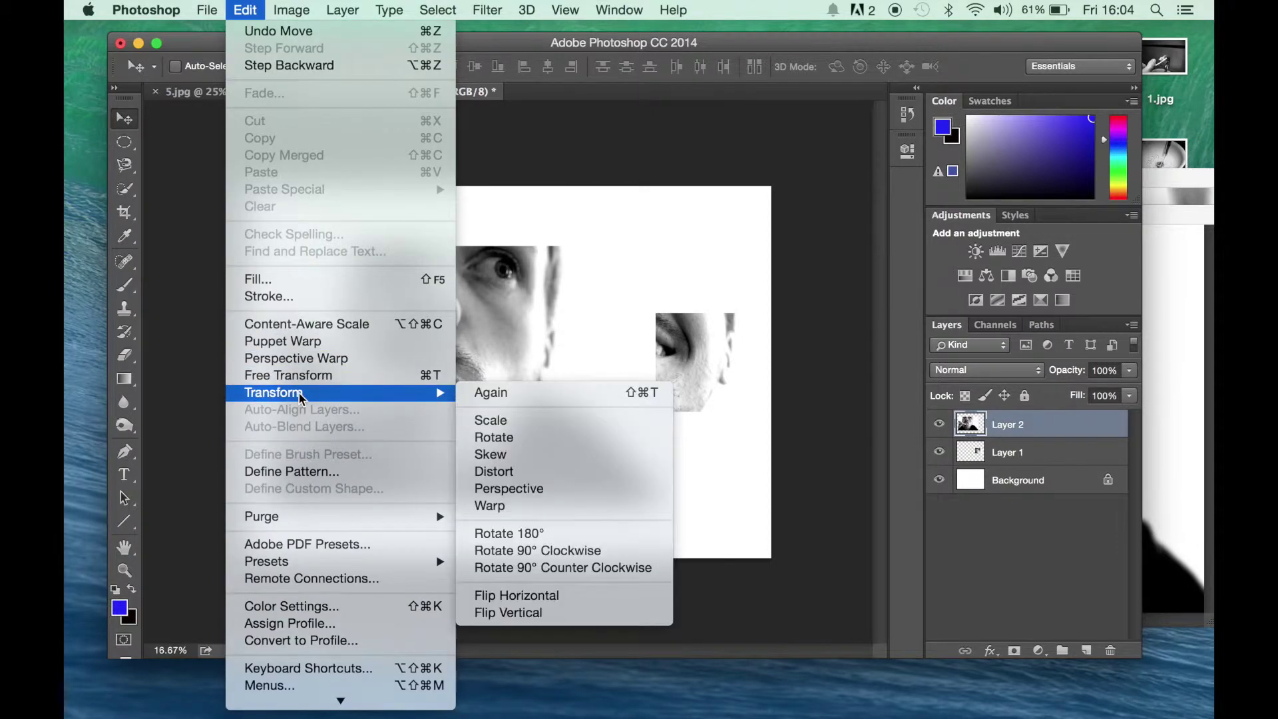
click(495, 398)
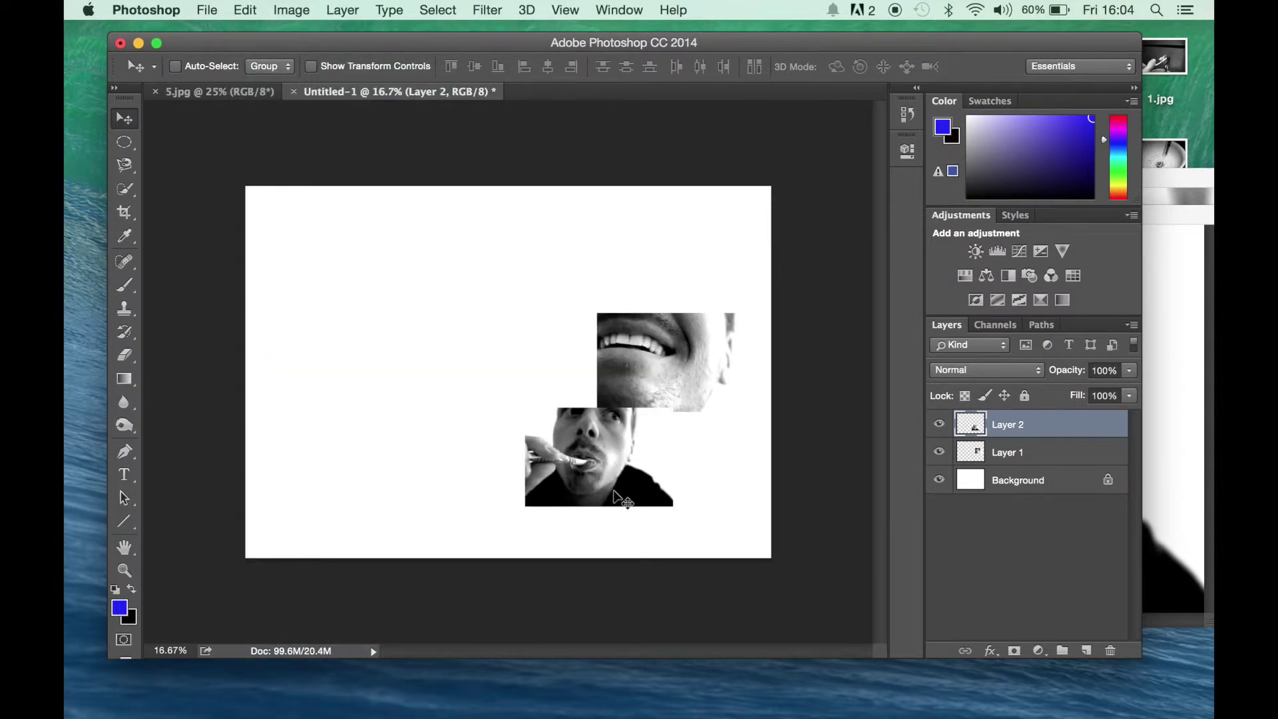
drag(612, 476, 515, 382)
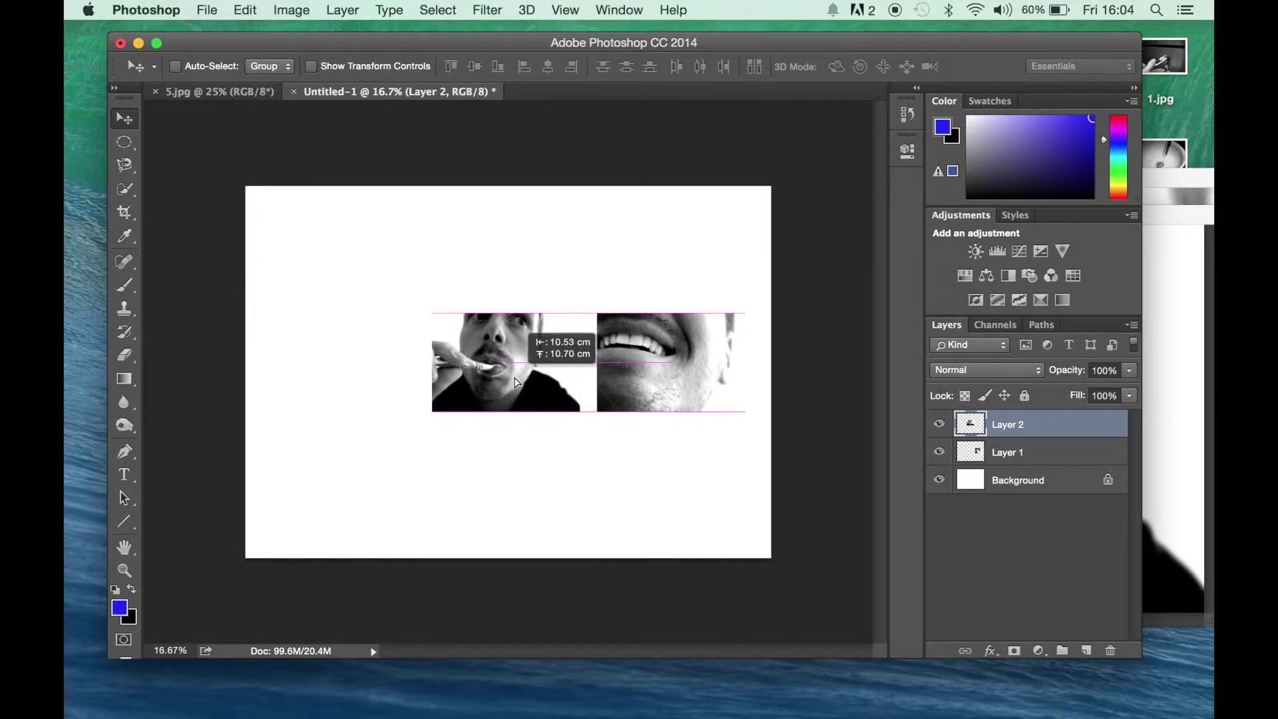
drag(516, 382, 516, 382)
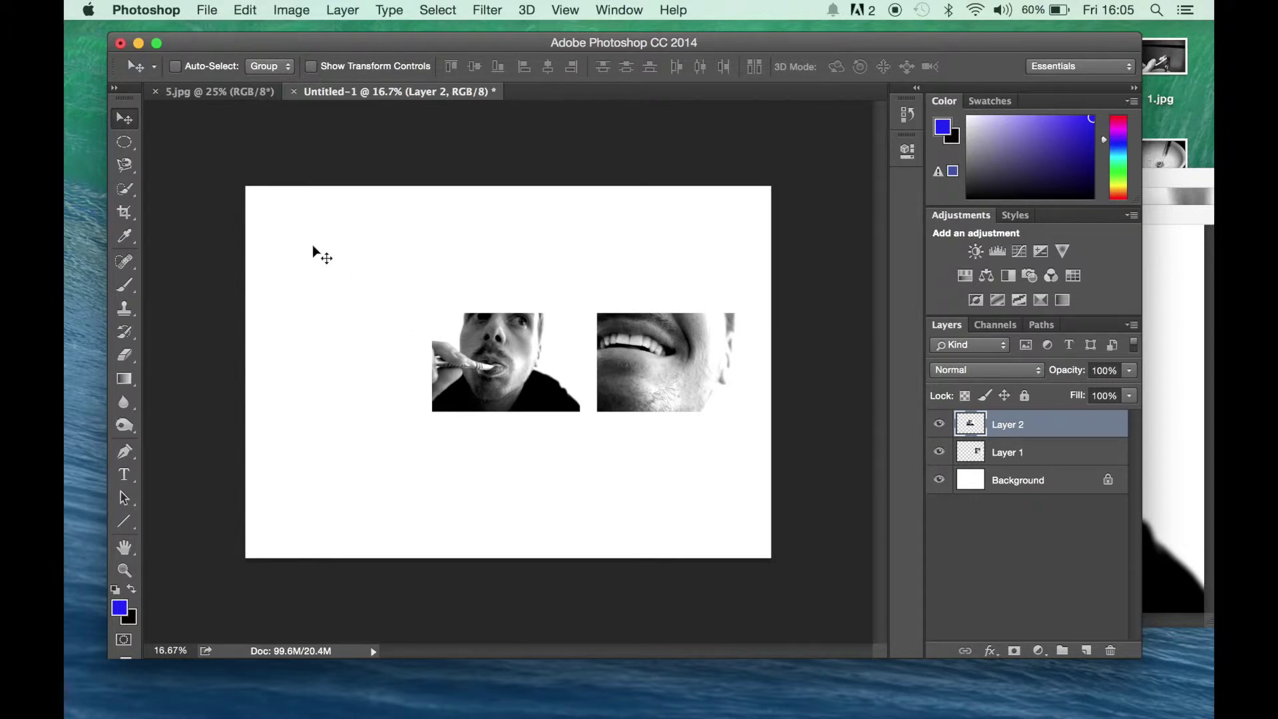
click(246, 11)
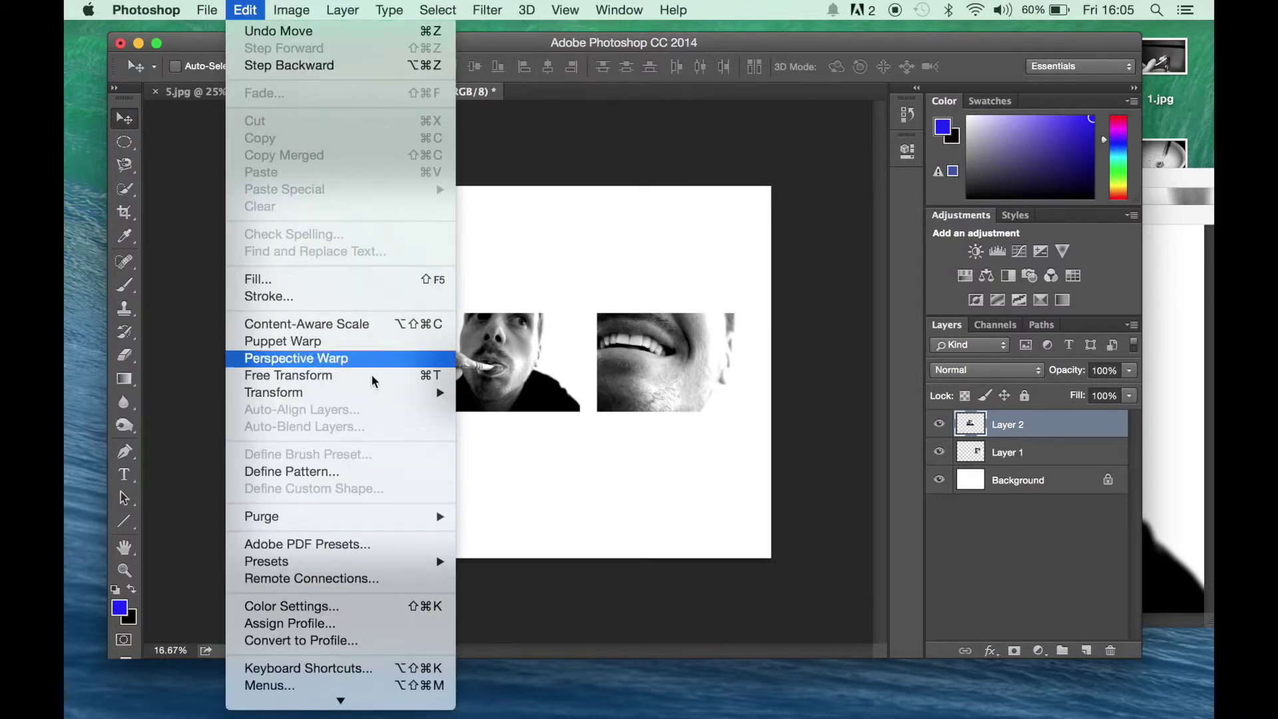
mouse_move(390, 394)
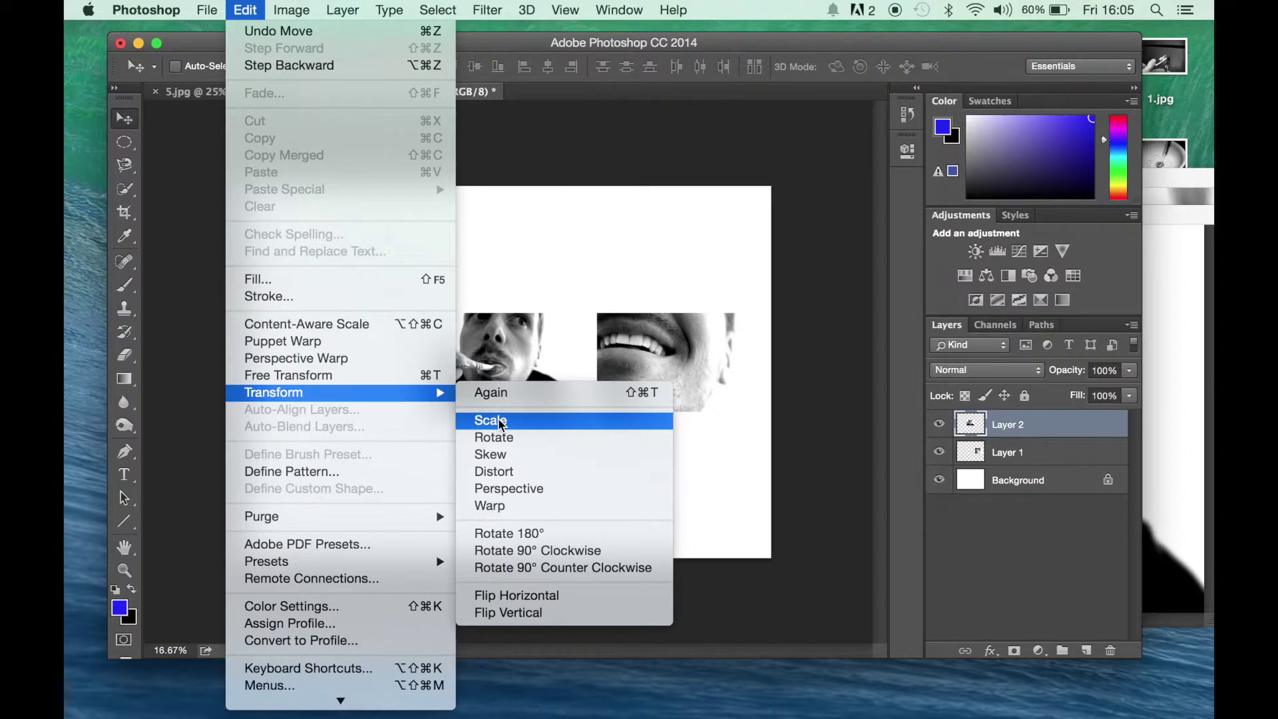
click(720, 464)
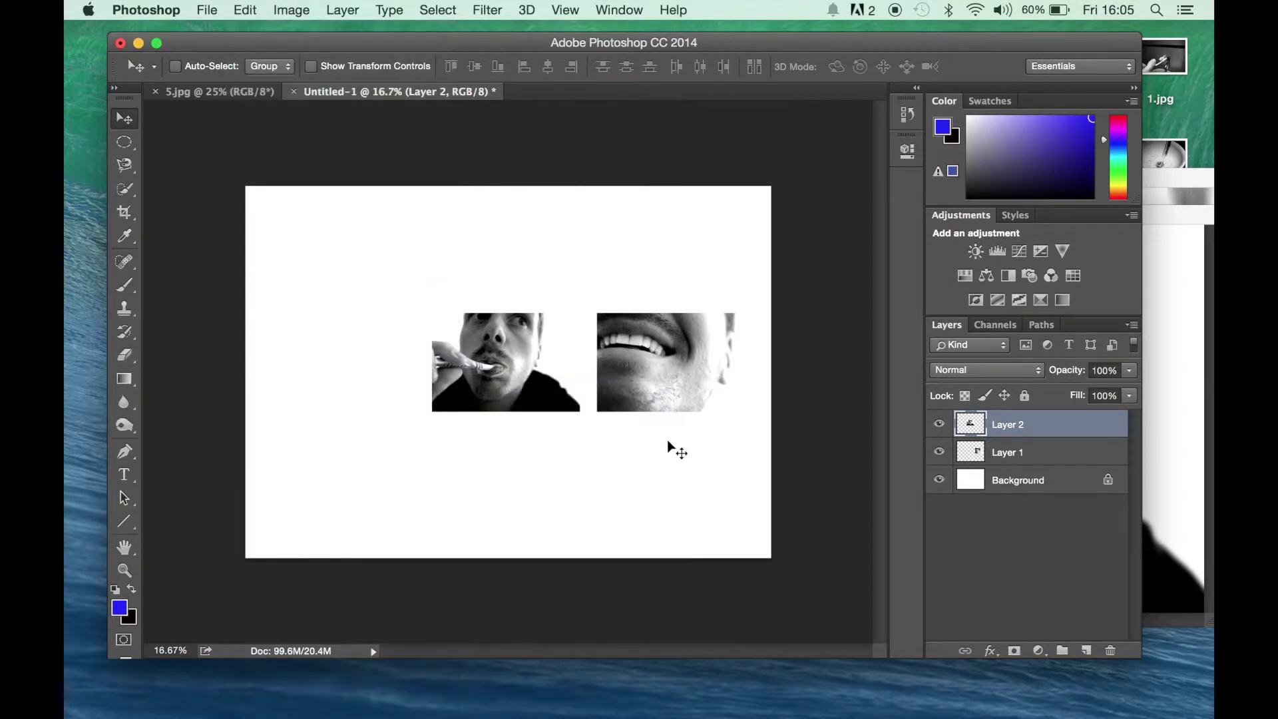
Step: Move the toothbrush portrait slightly left, keeping it level with the mouth photo
drag(502, 371, 464, 364)
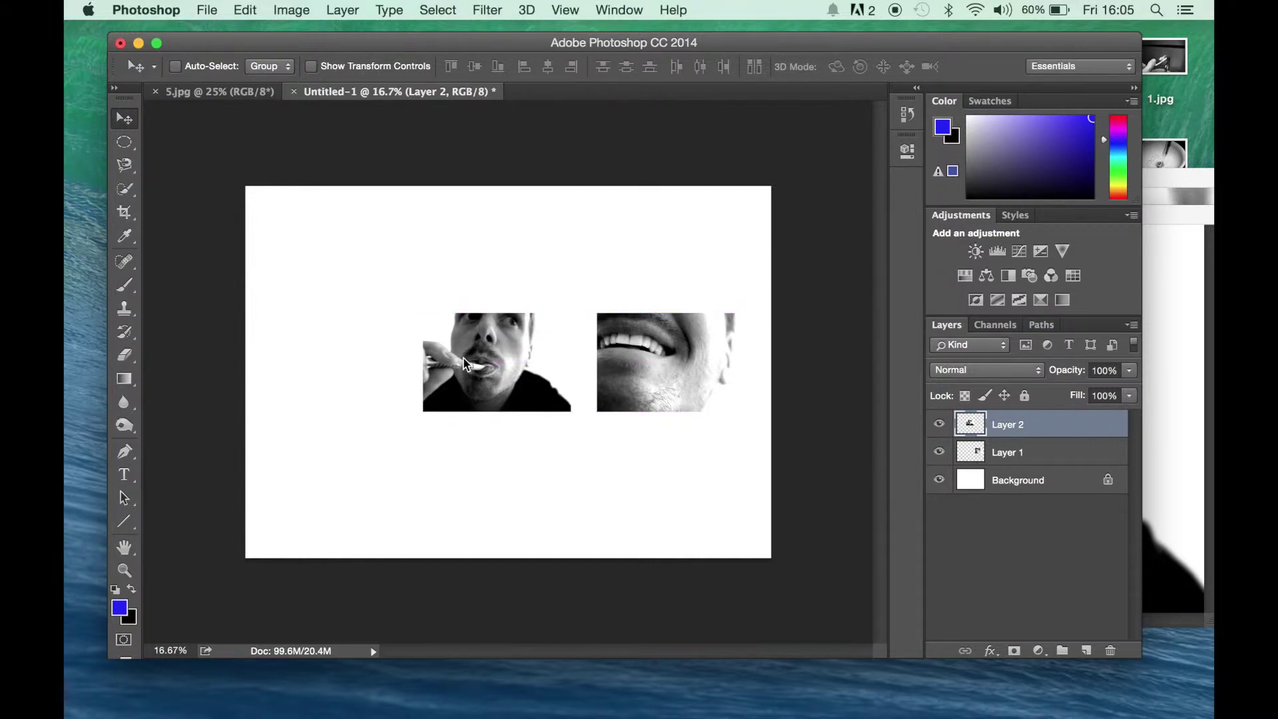
Step: Detach 5.jpg into its own floating window and copy its sink photo onto the middle of the landscape page
click(198, 92)
drag(202, 98, 653, 157)
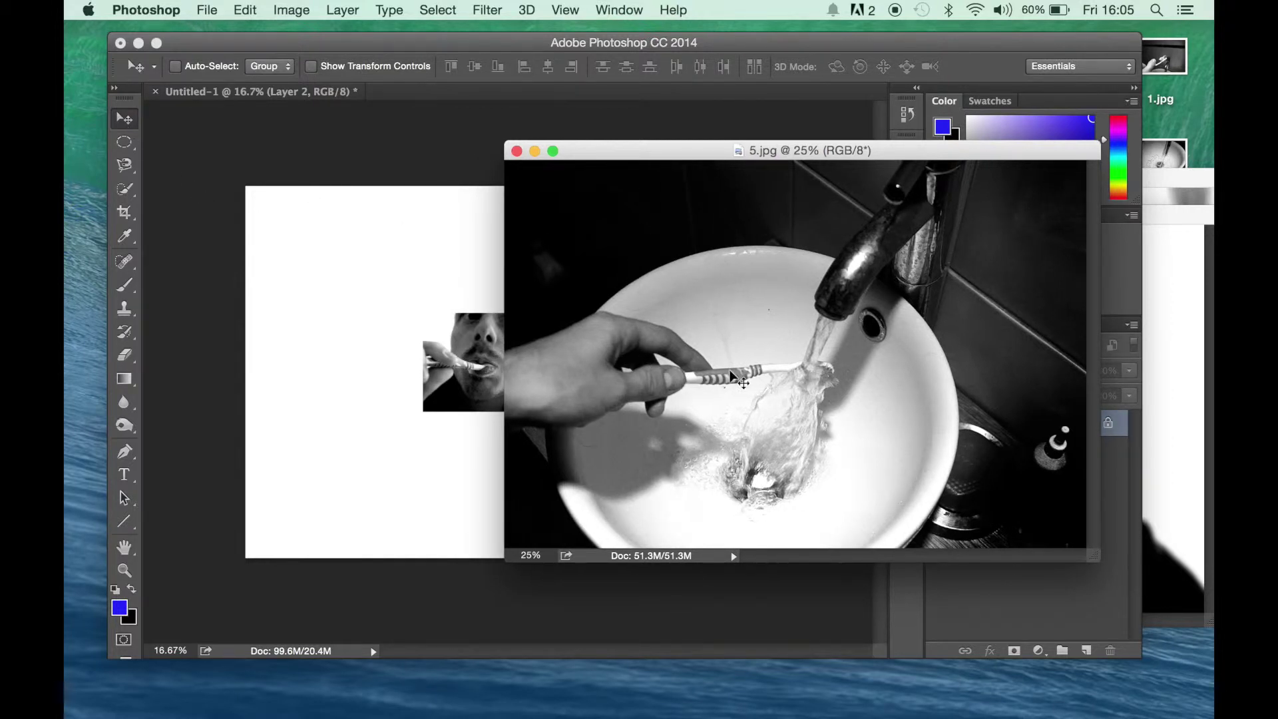
drag(729, 373, 328, 360)
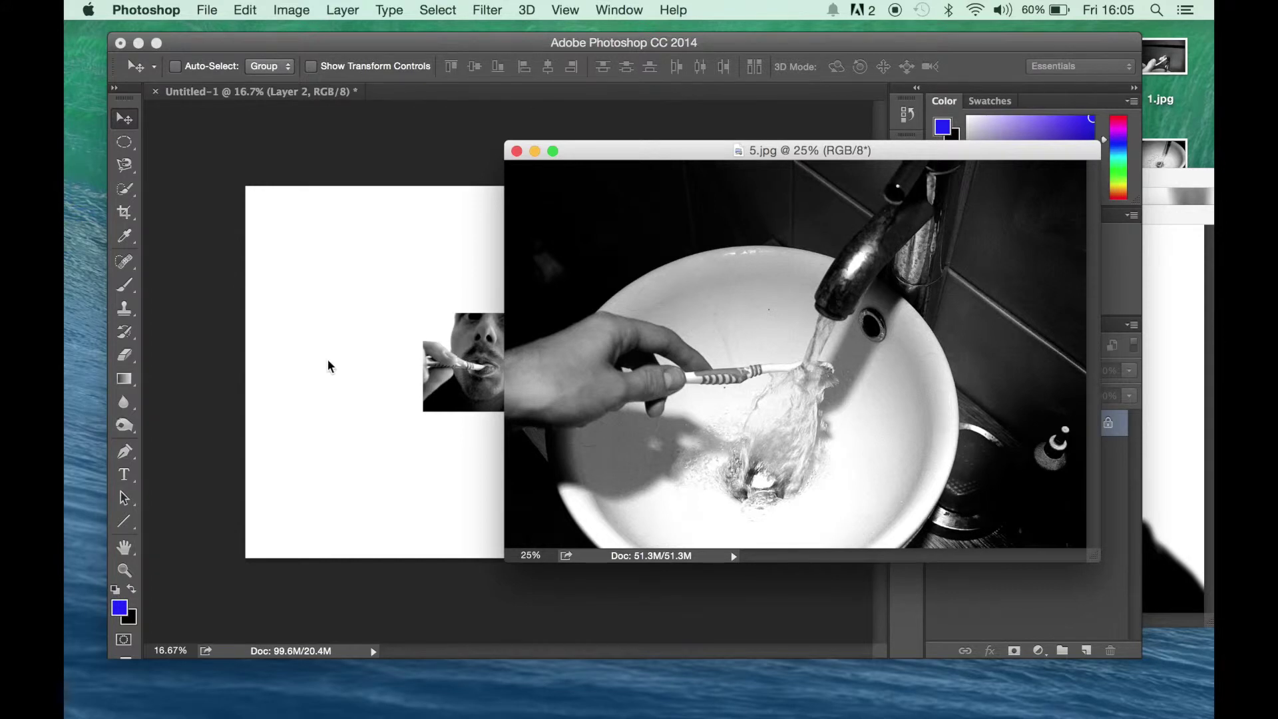
drag(394, 358, 510, 383)
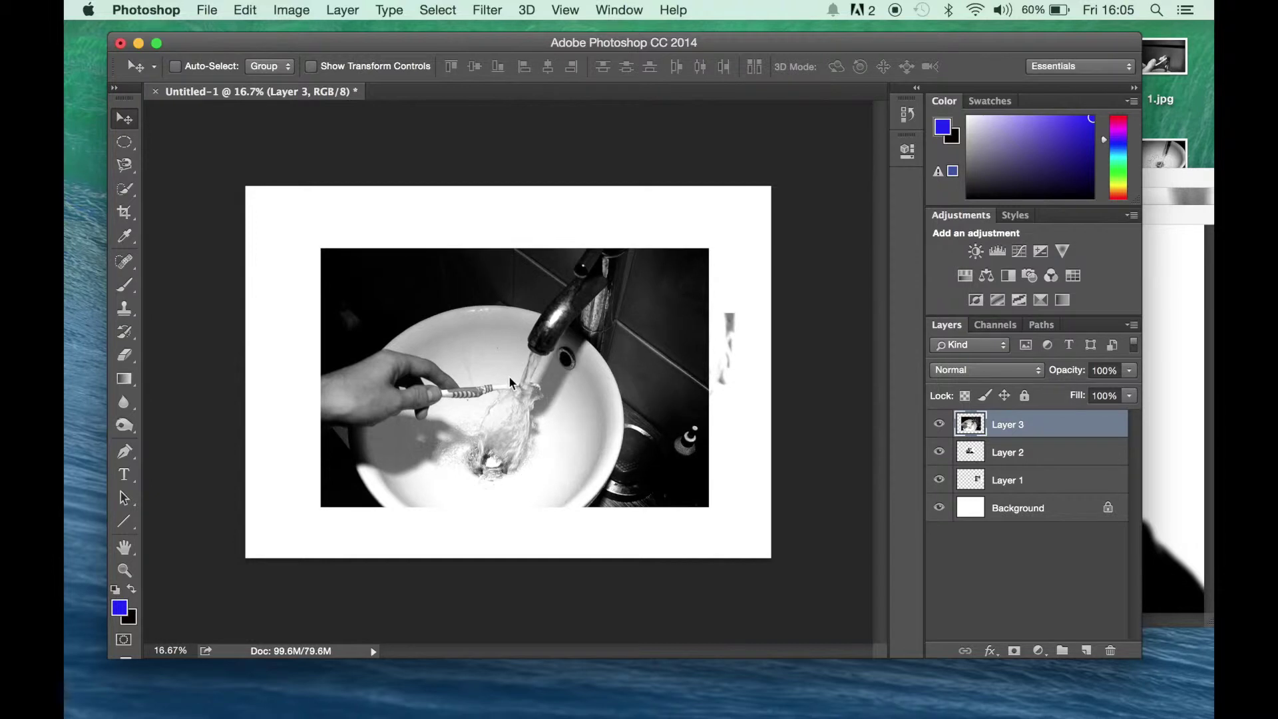
Step: Scale the sink photo proportionally to about 38.5%, place it directly beneath the toothbrush portrait, and apply the transformation
click(245, 11)
mouse_move(373, 398)
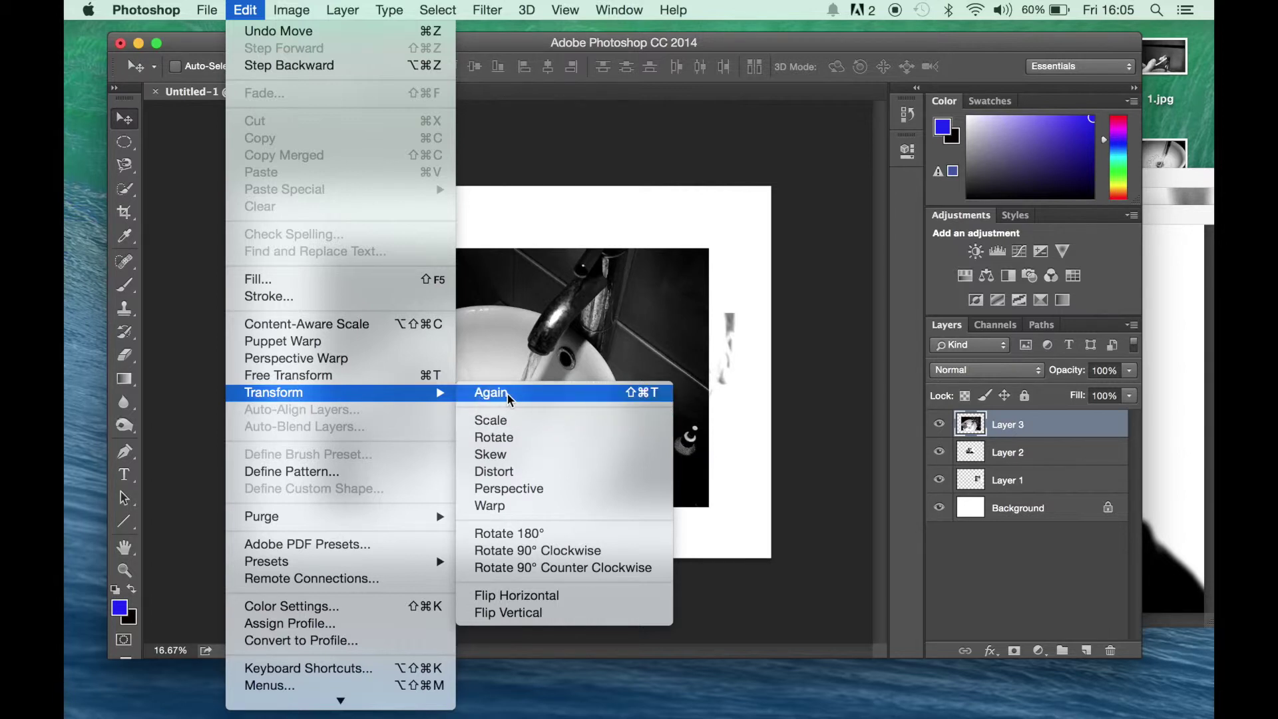
click(508, 426)
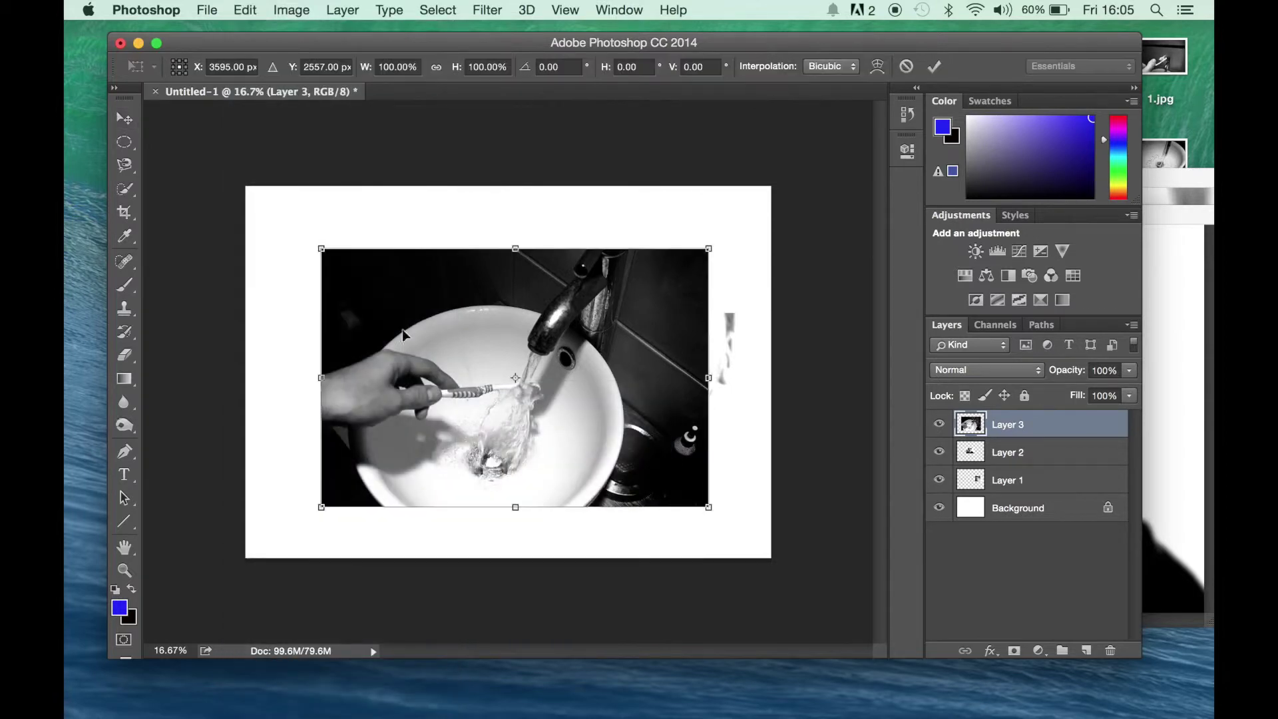
drag(323, 248, 510, 374)
drag(600, 414, 469, 454)
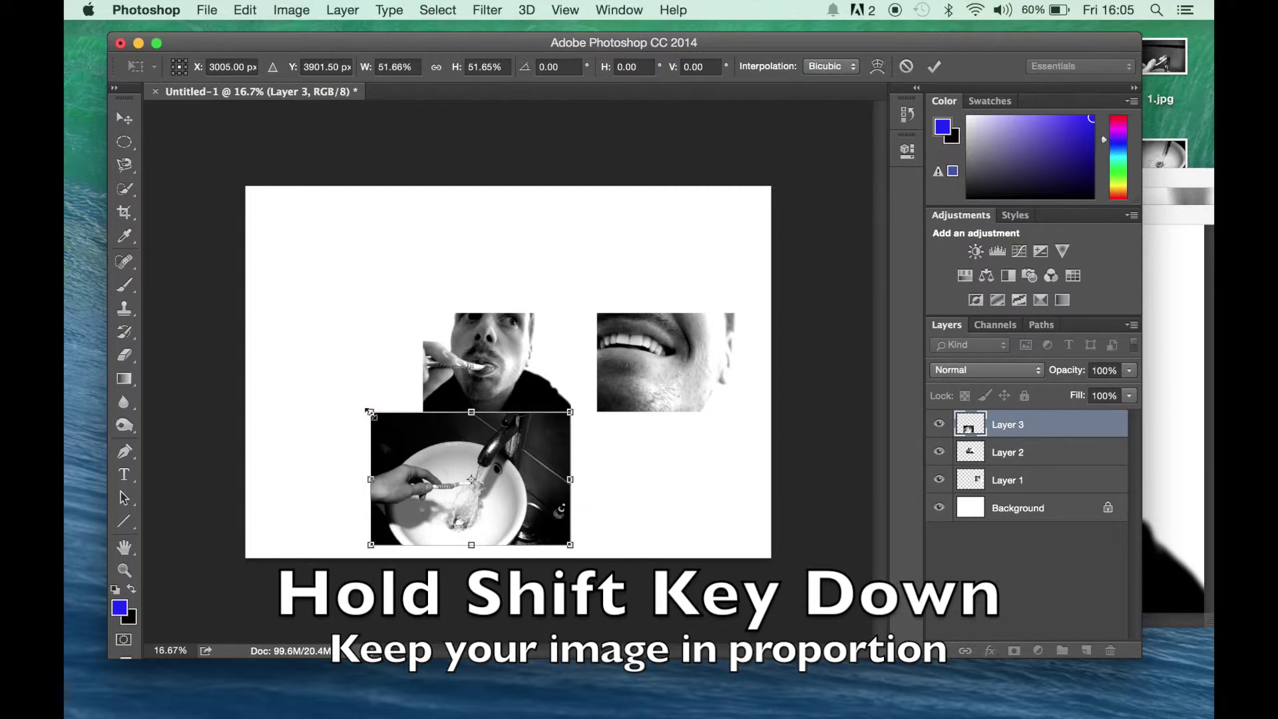
drag(374, 416, 451, 436)
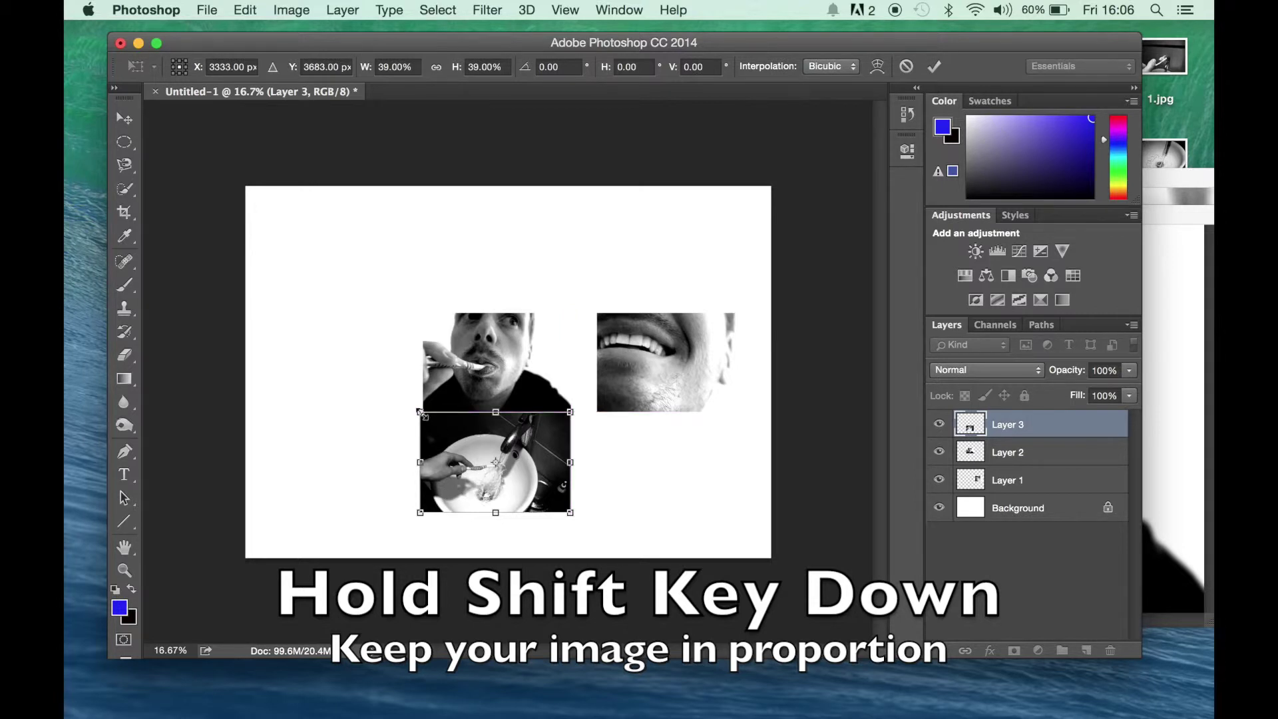
drag(420, 412, 422, 414)
drag(480, 443, 480, 438)
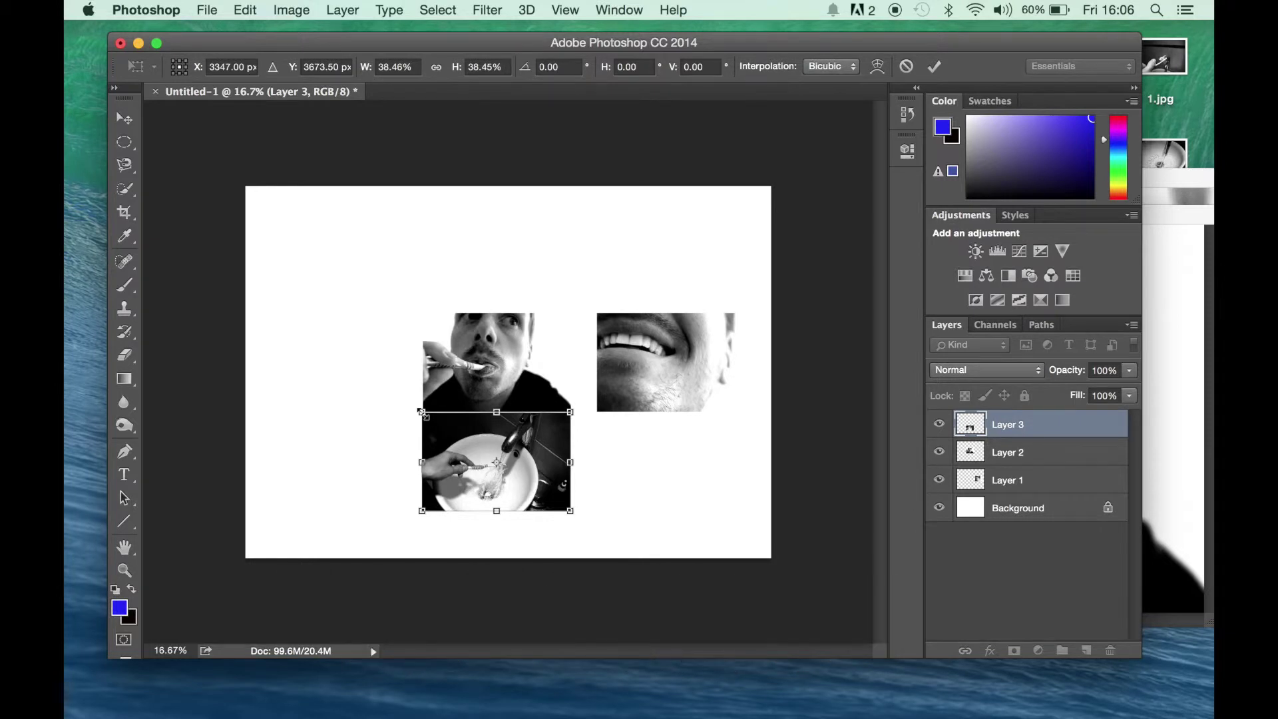
click(125, 572)
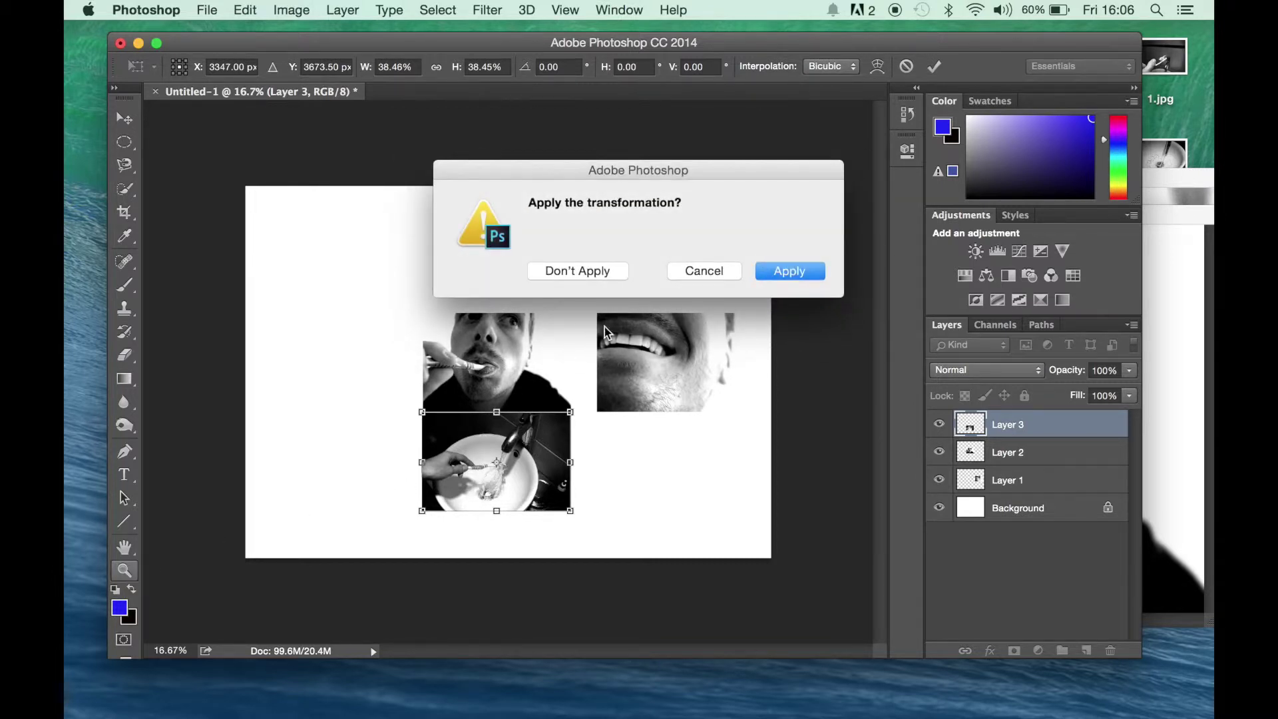
click(694, 271)
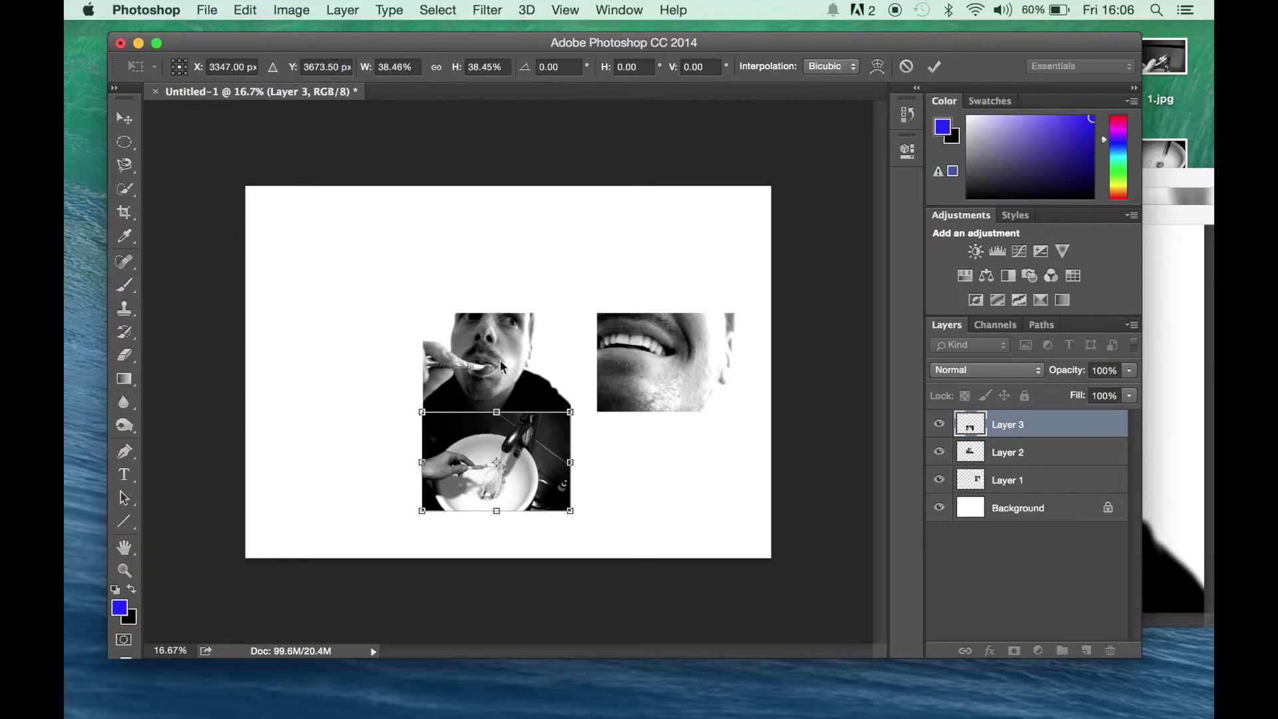
click(126, 571)
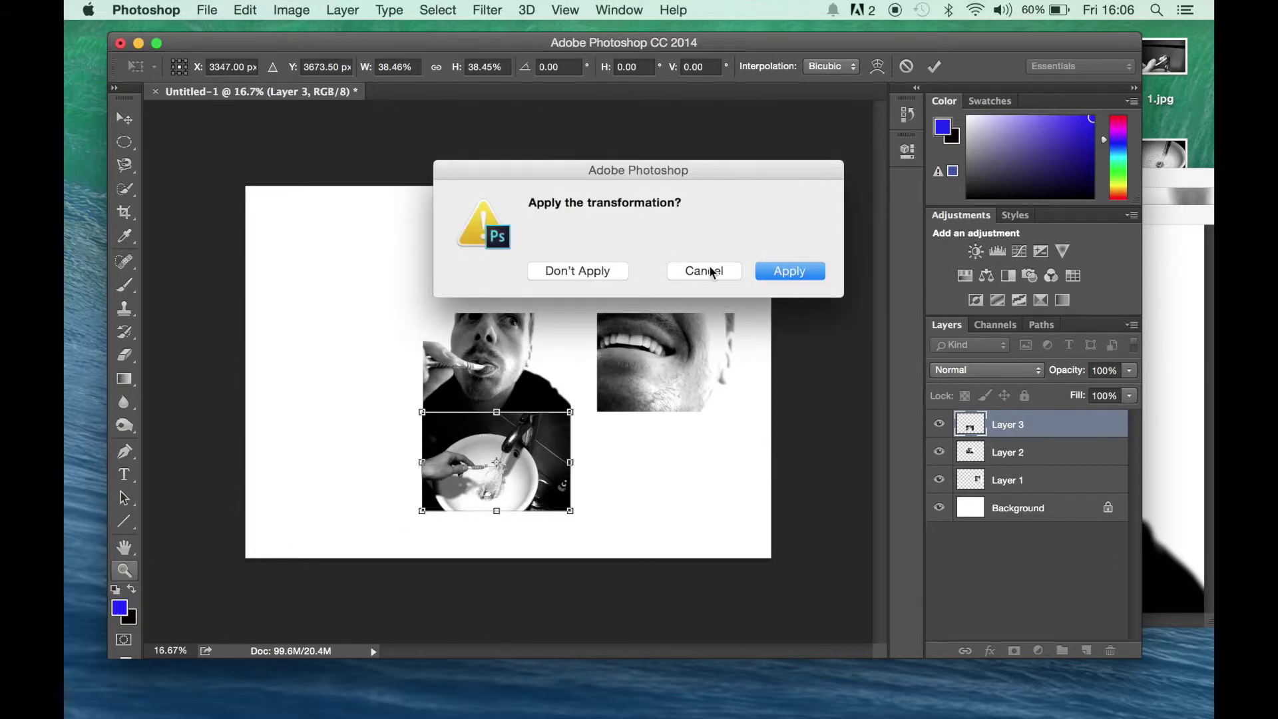
click(787, 273)
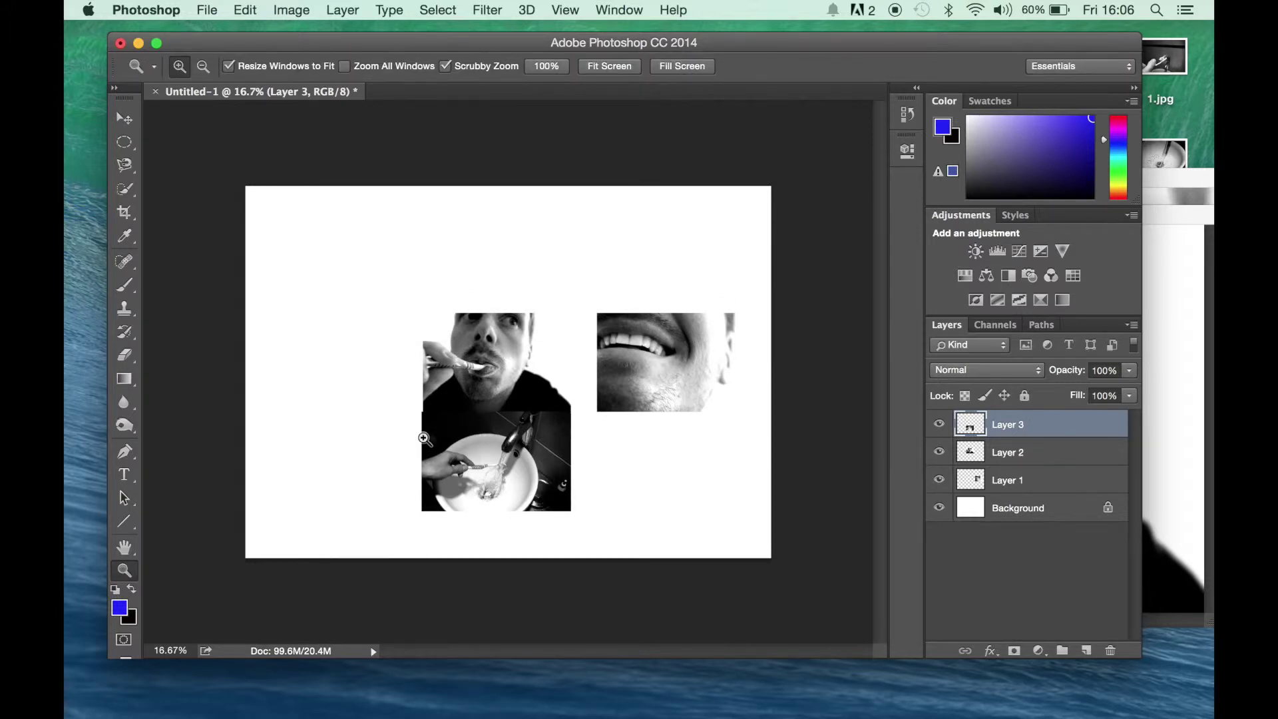
Step: Scale the sink photo proportionally to 99.25% so its left edge lines up with the toothbrush portrait above, and apply the transformation
click(424, 439)
click(424, 438)
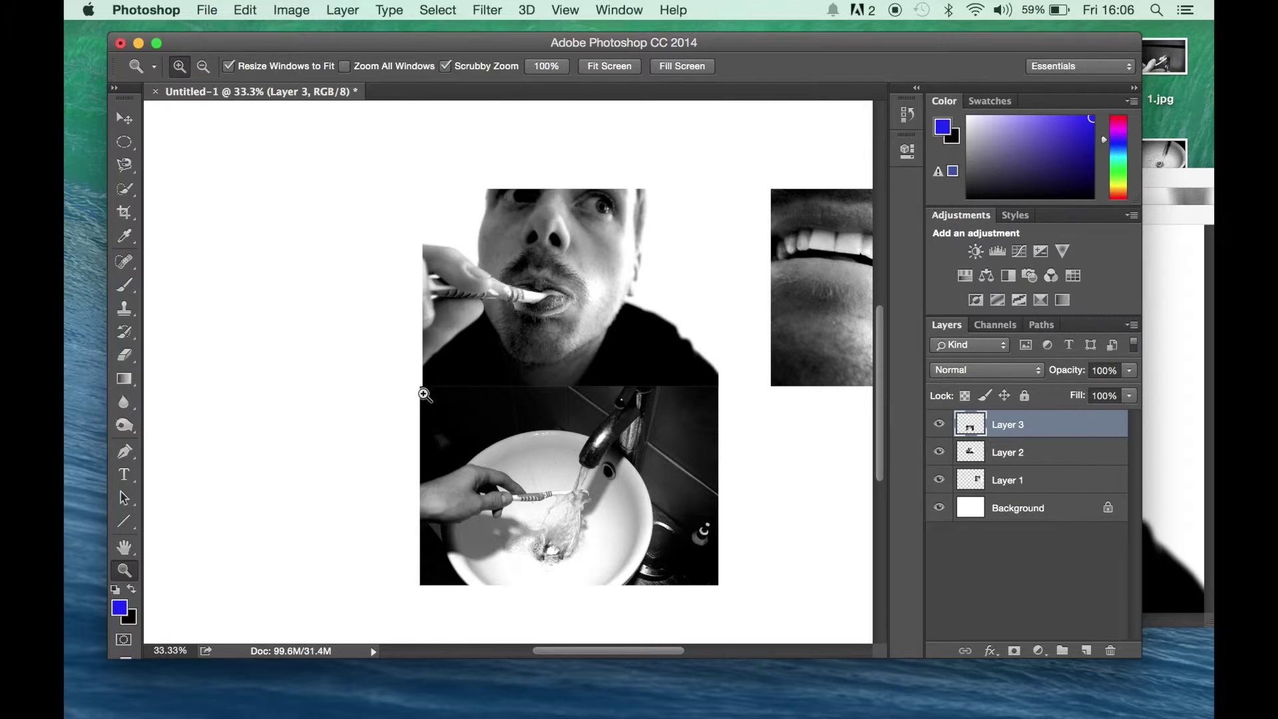
click(204, 67)
click(366, 422)
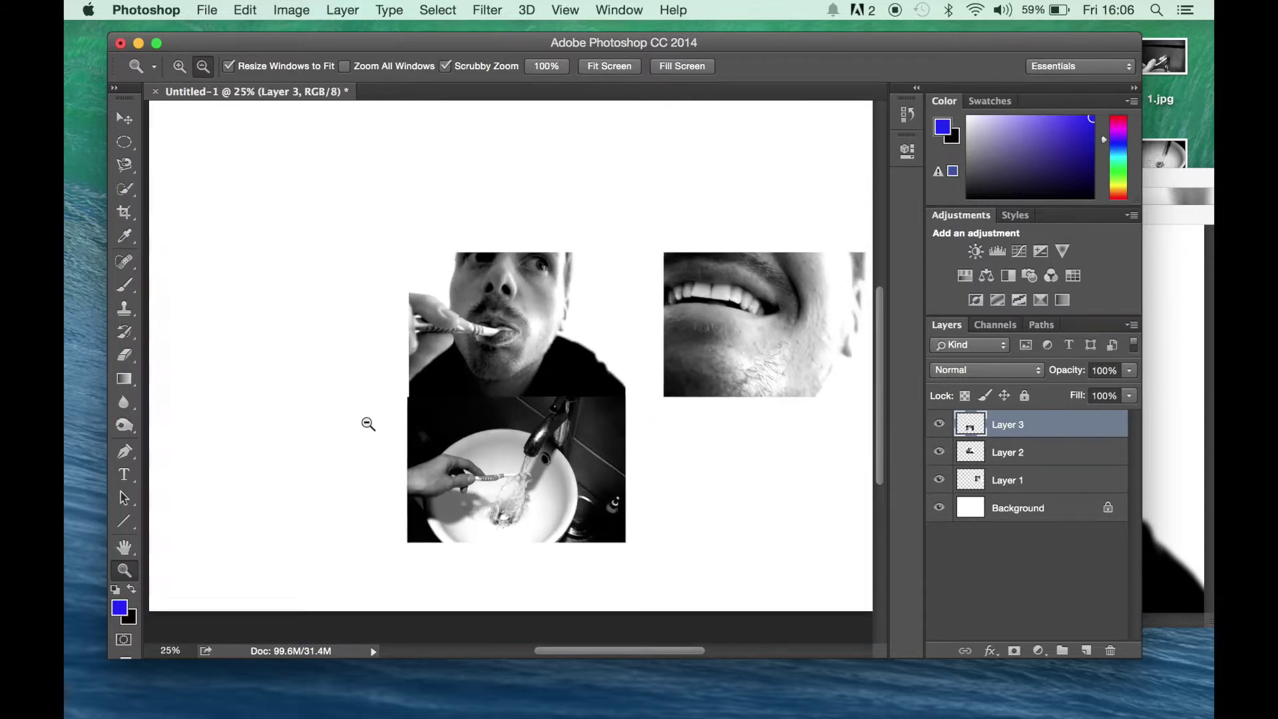
click(368, 424)
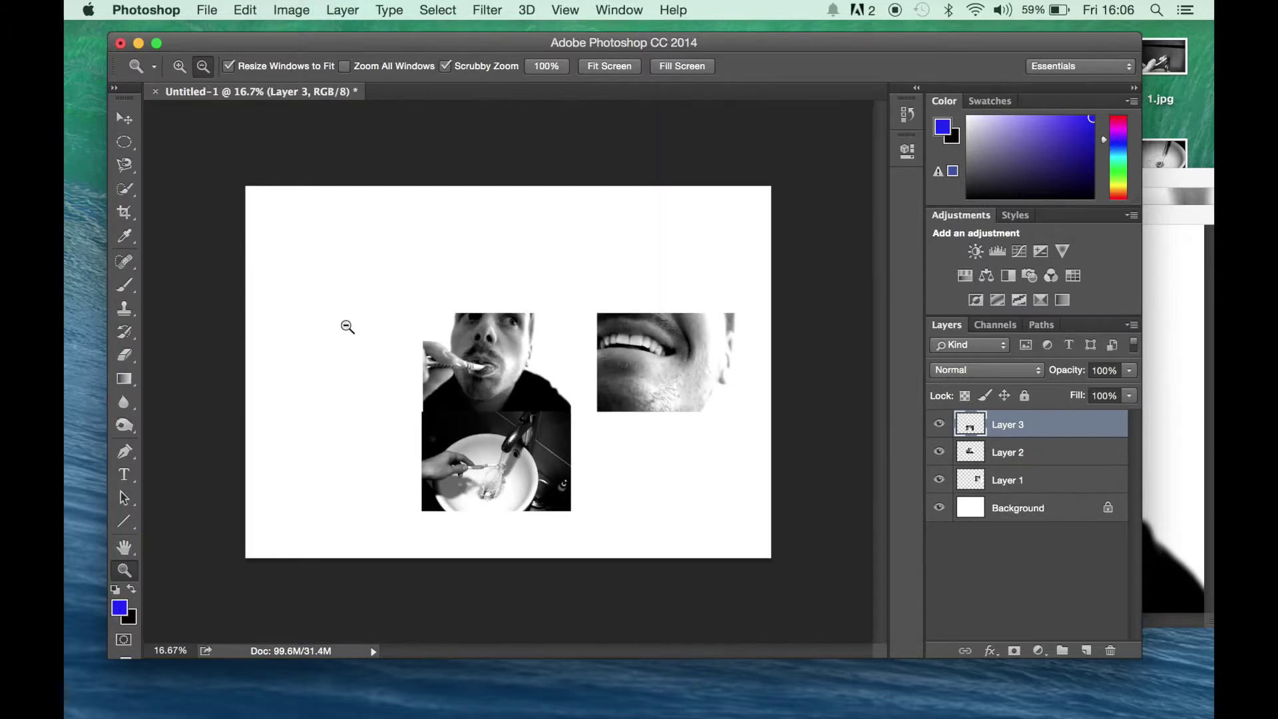
click(125, 119)
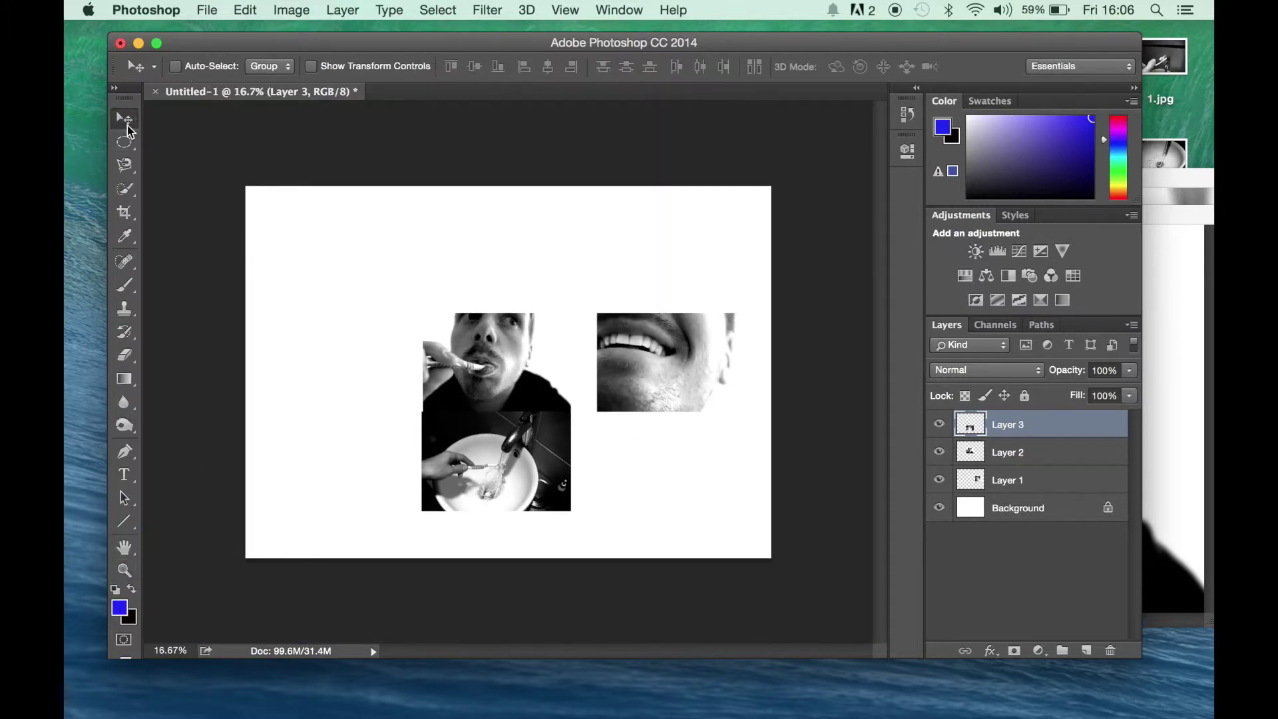
click(247, 12)
mouse_move(438, 394)
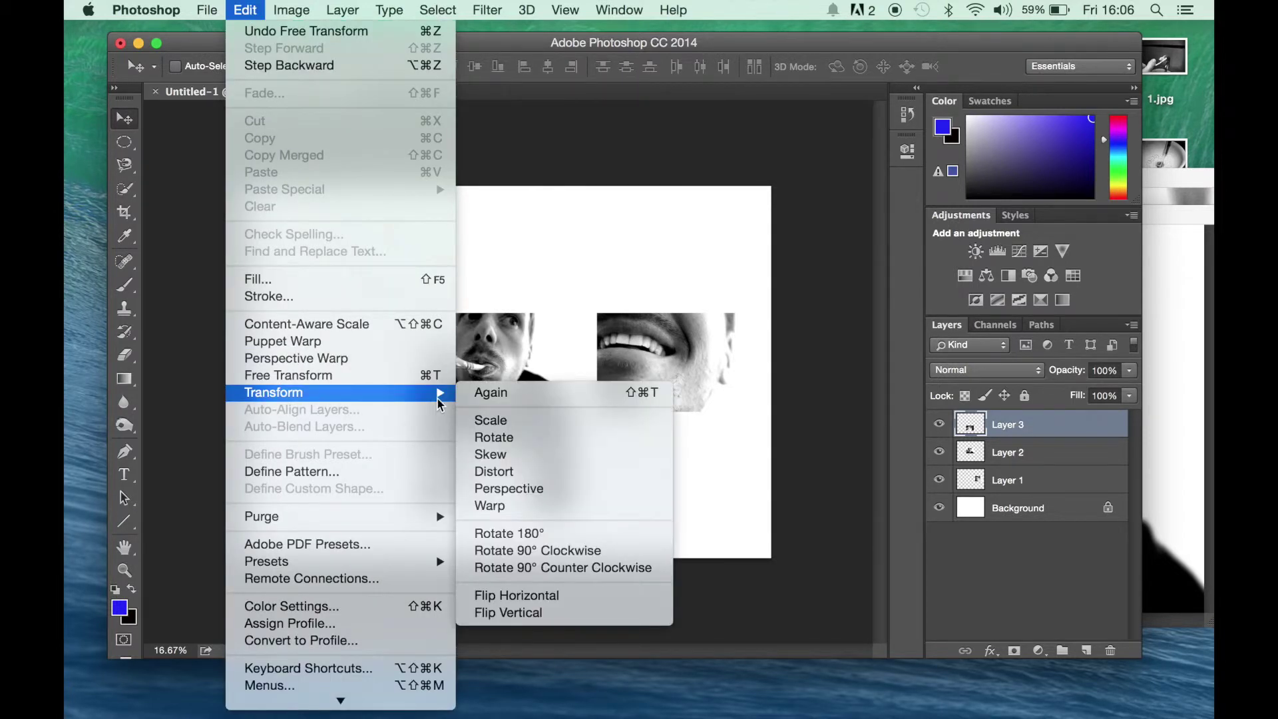
click(491, 421)
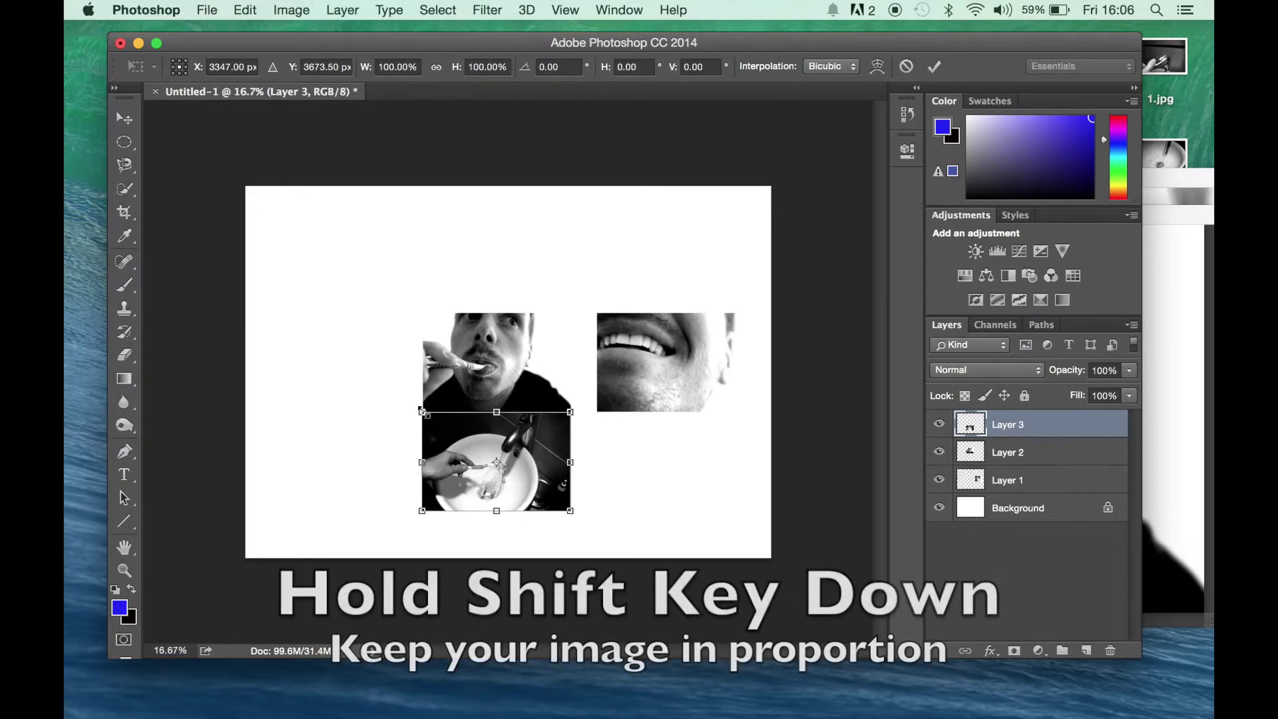
drag(424, 412, 424, 413)
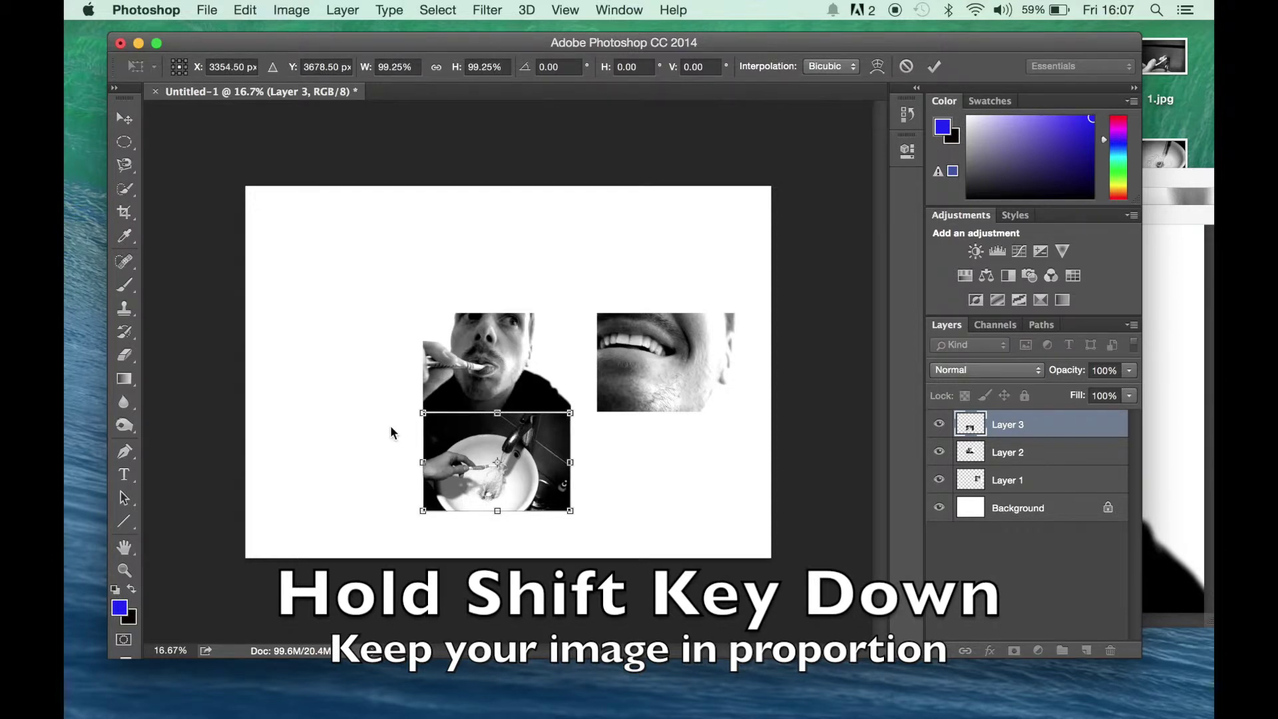
key(Return)
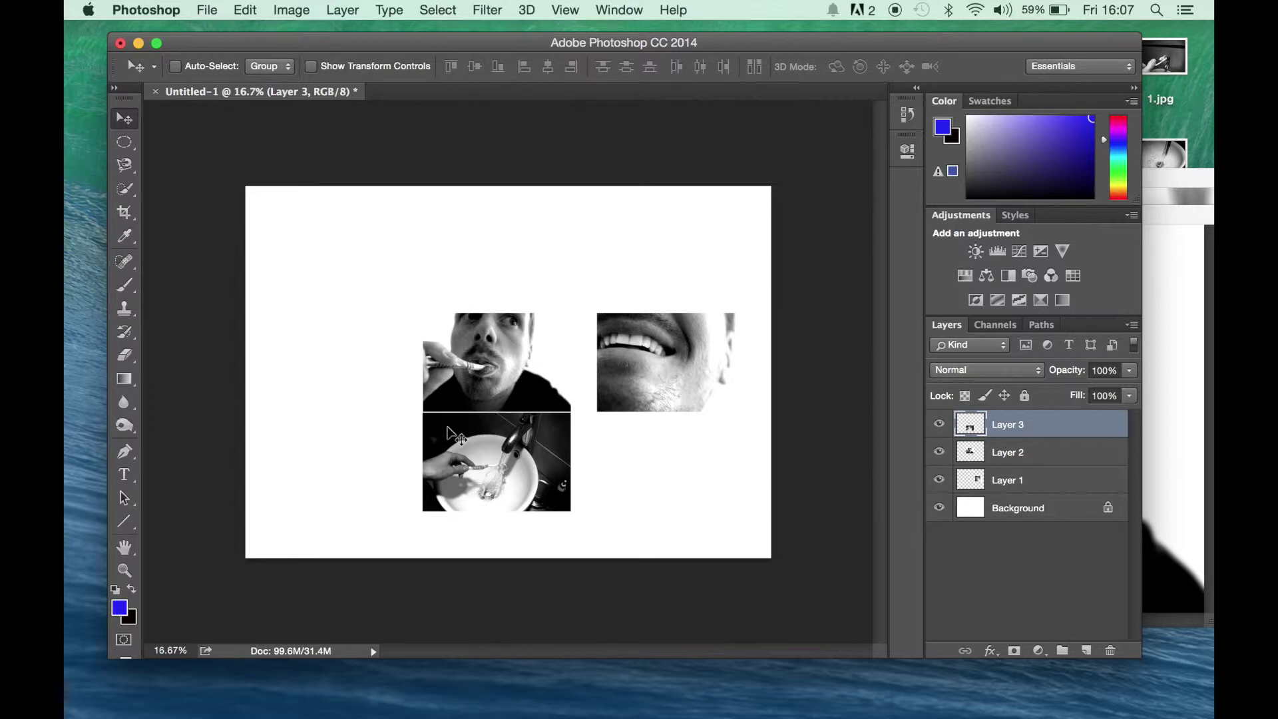
Step: Place the sink photo left of the toothbrush portrait in the same row, and nudge the portrait and mouth photo to balance the gaps
drag(448, 426, 282, 333)
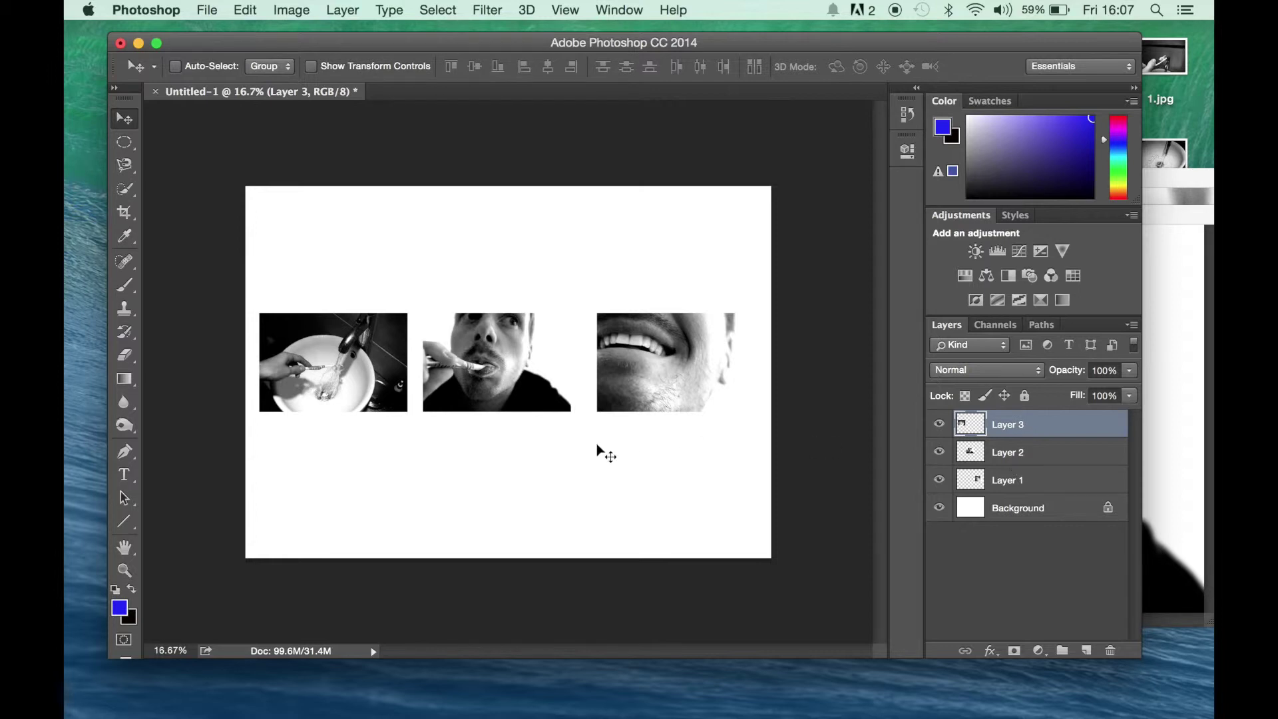
mouse_move(347, 370)
mouse_down()
mouse_move(348, 351)
mouse_move(344, 371)
mouse_up()
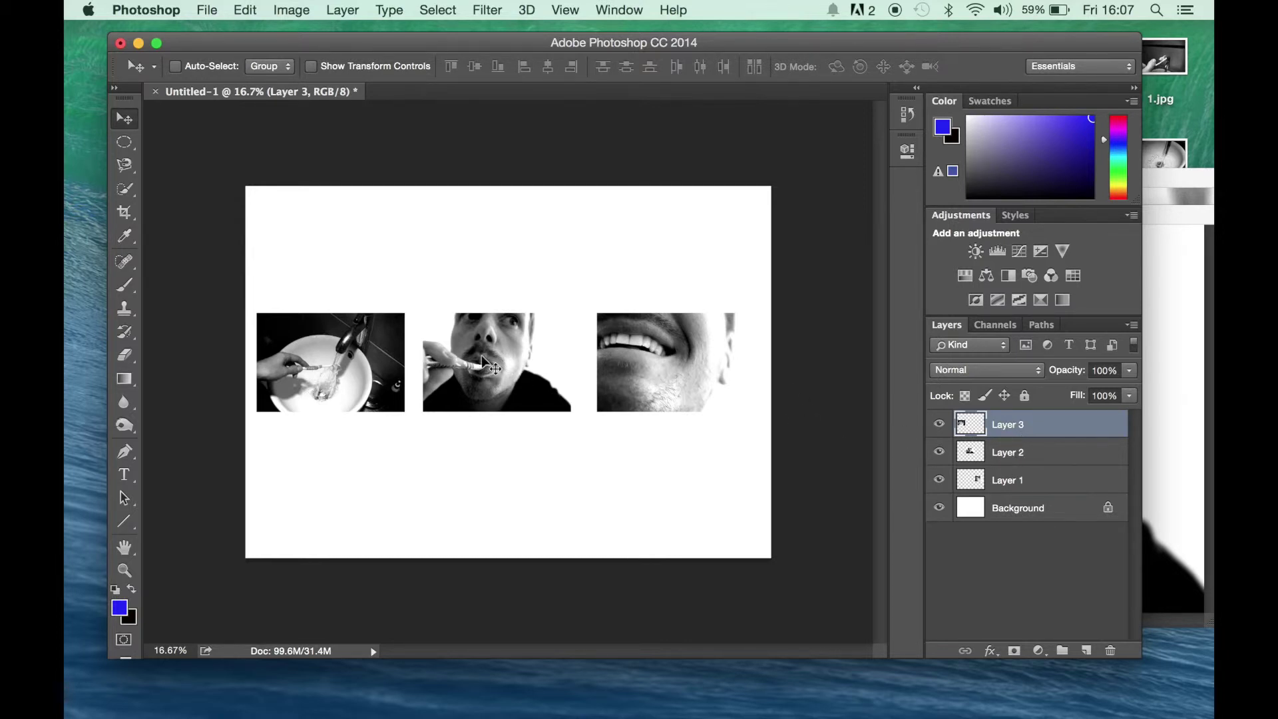
click(1010, 454)
drag(465, 375, 464, 369)
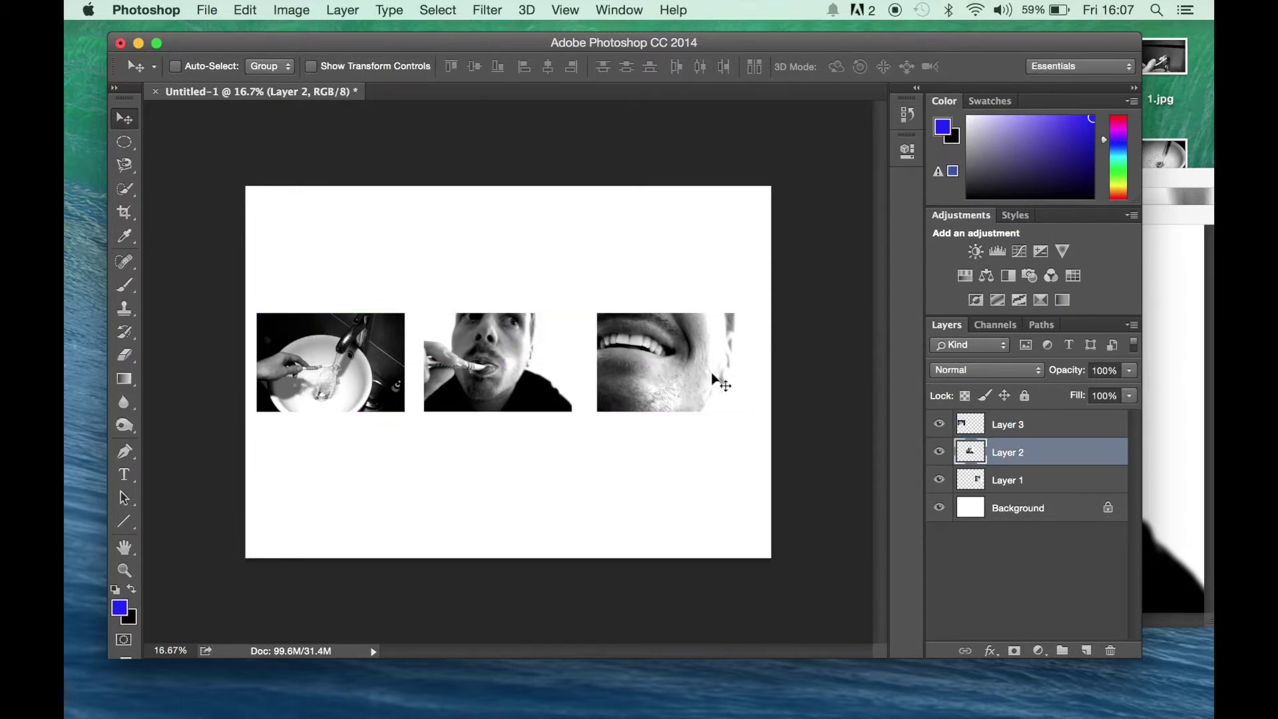
click(1016, 488)
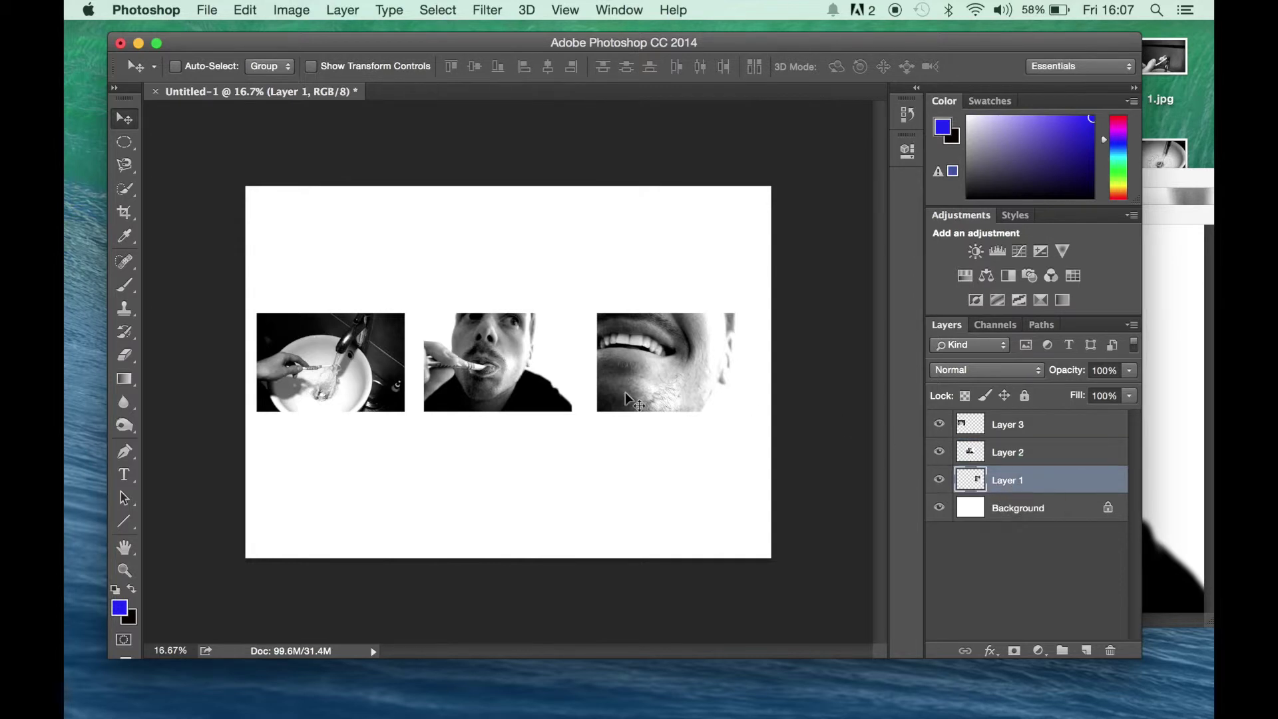
mouse_move(655, 362)
mouse_down()
mouse_move(655, 324)
mouse_move(666, 339)
mouse_move(657, 368)
mouse_move(643, 368)
mouse_move(656, 364)
mouse_up()
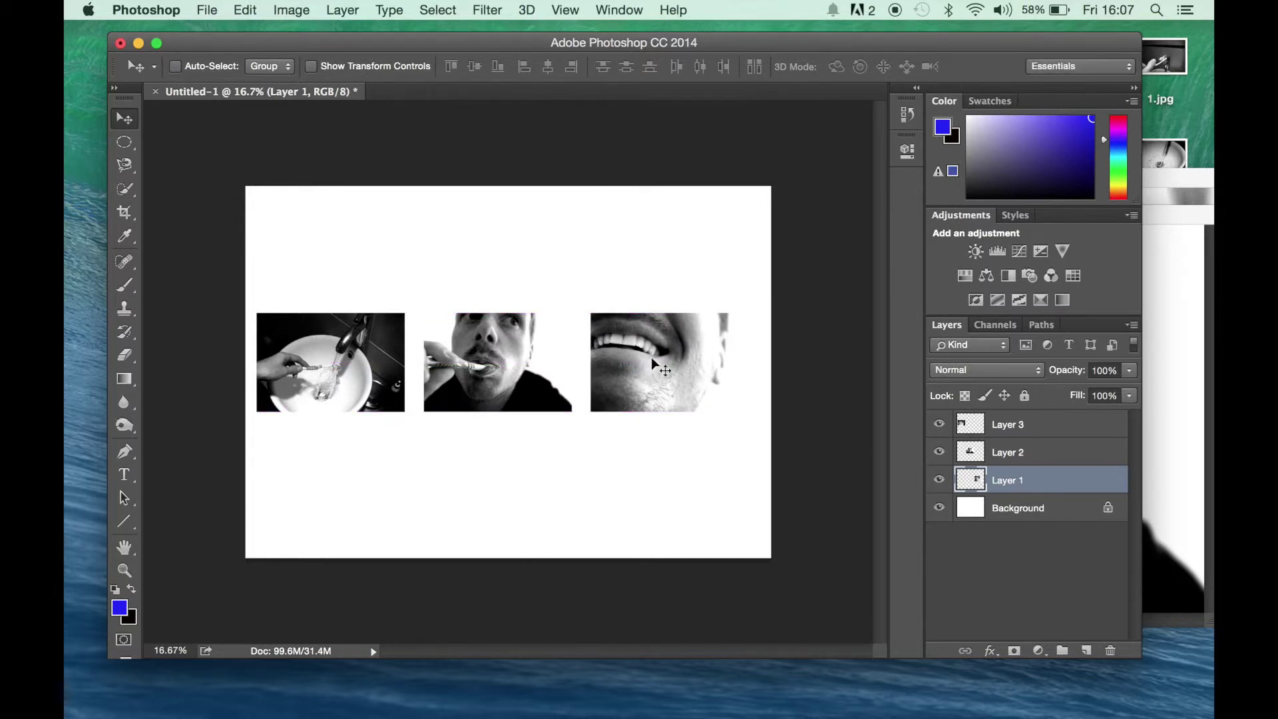
drag(655, 360, 647, 356)
Step: Swap the sink photo and toothbrush portrait so the portrait starts the row and the sink sits in the middle, level with the mouth photo
click(1006, 430)
drag(336, 368, 521, 252)
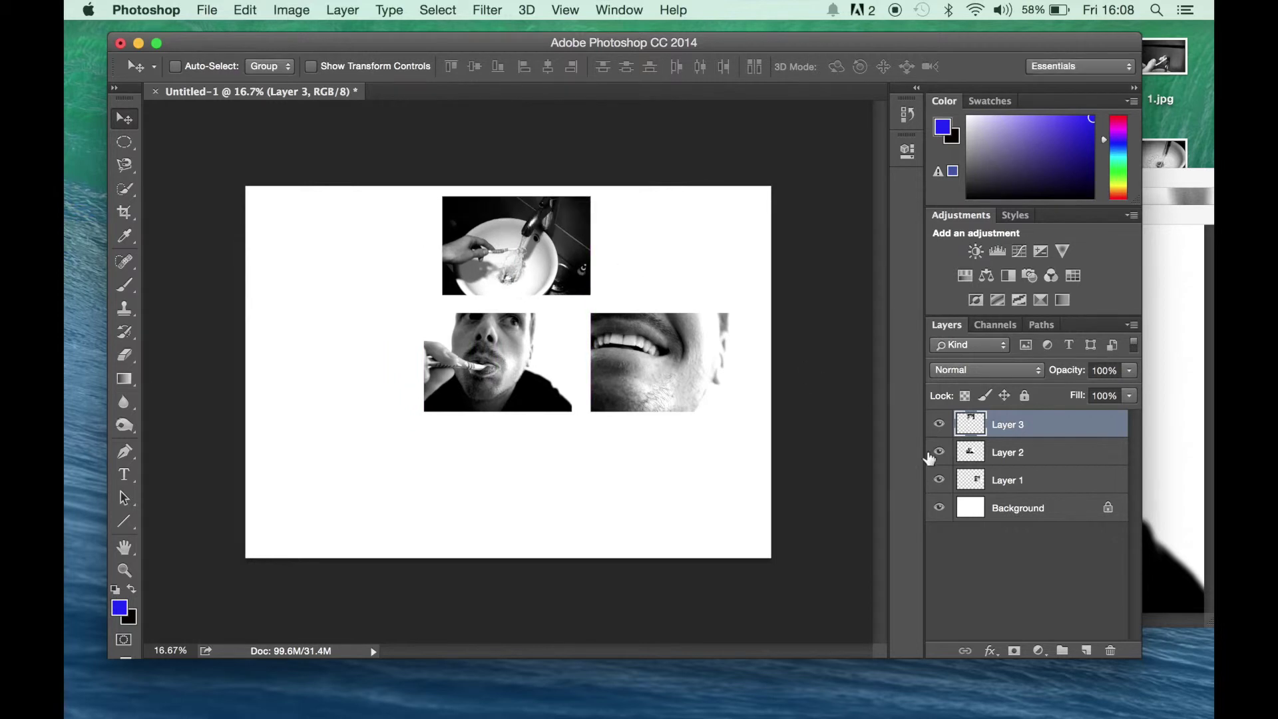
click(1037, 457)
drag(501, 360, 329, 351)
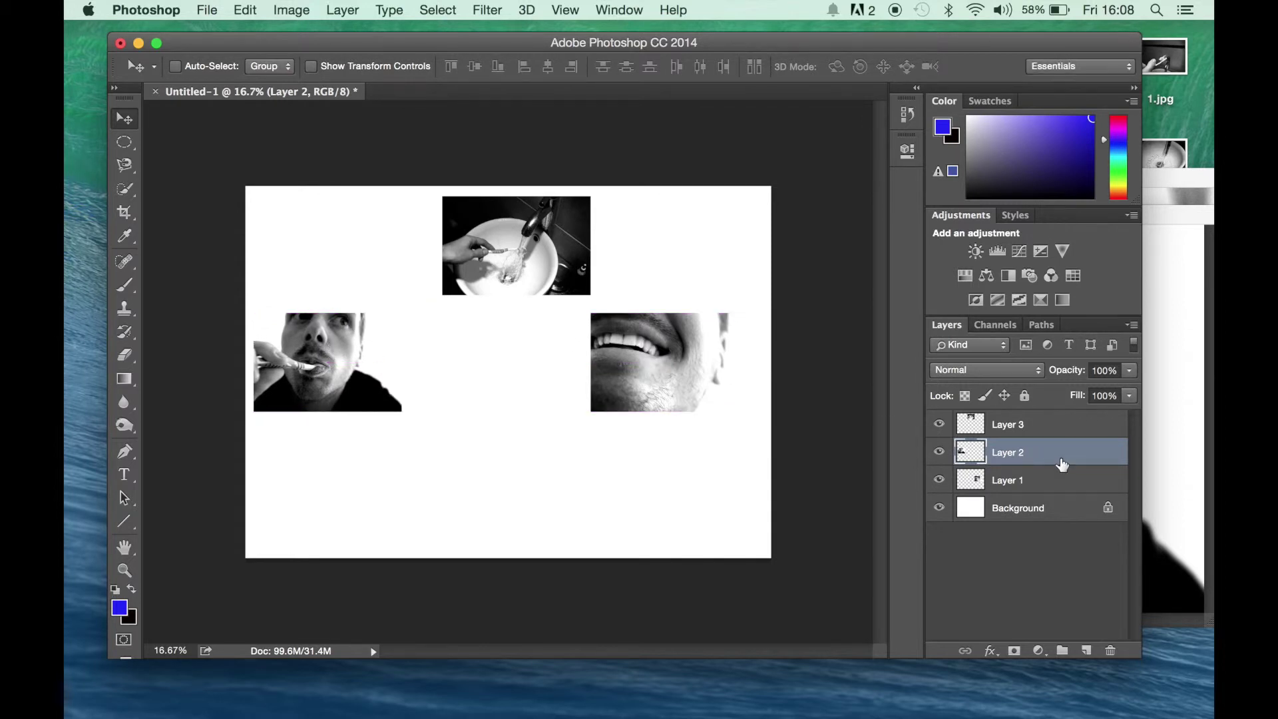
click(1012, 433)
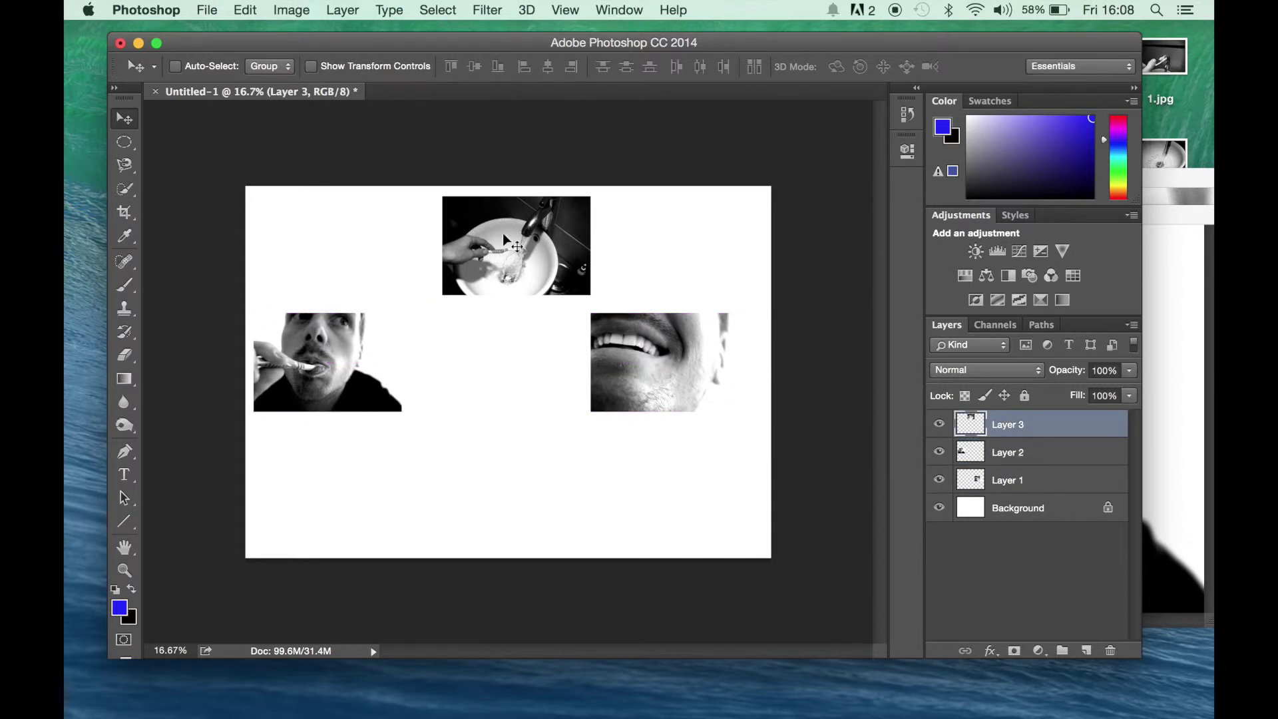
drag(504, 234, 487, 343)
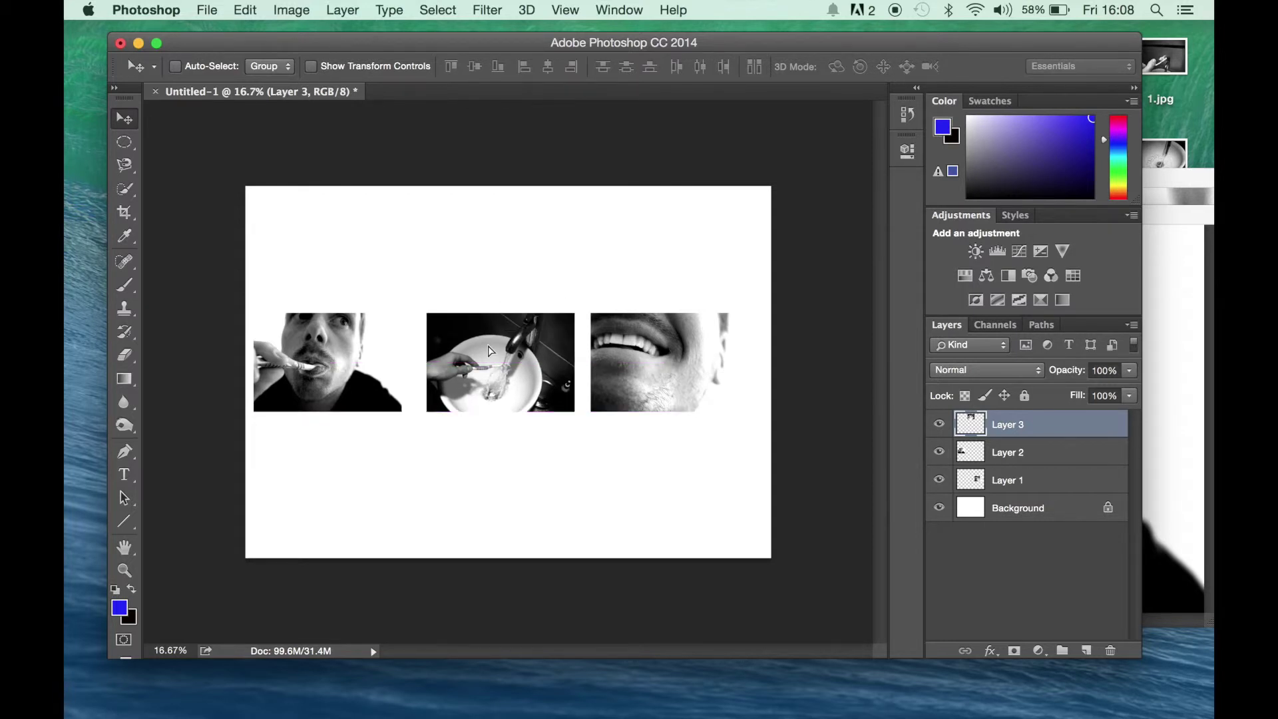
Step: Even out the gaps in the row by shifting the mouth photo, toothbrush portrait and sink photo slightly right, keeping them level
click(1008, 480)
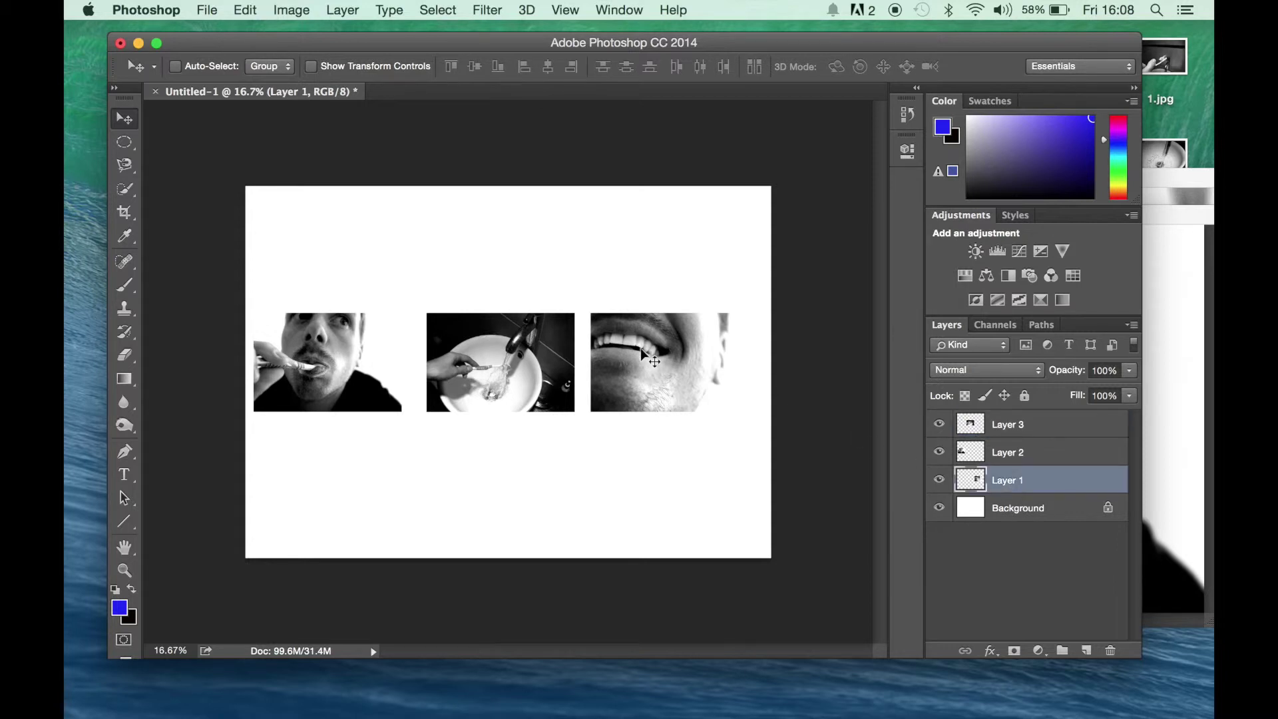
drag(640, 348, 644, 348)
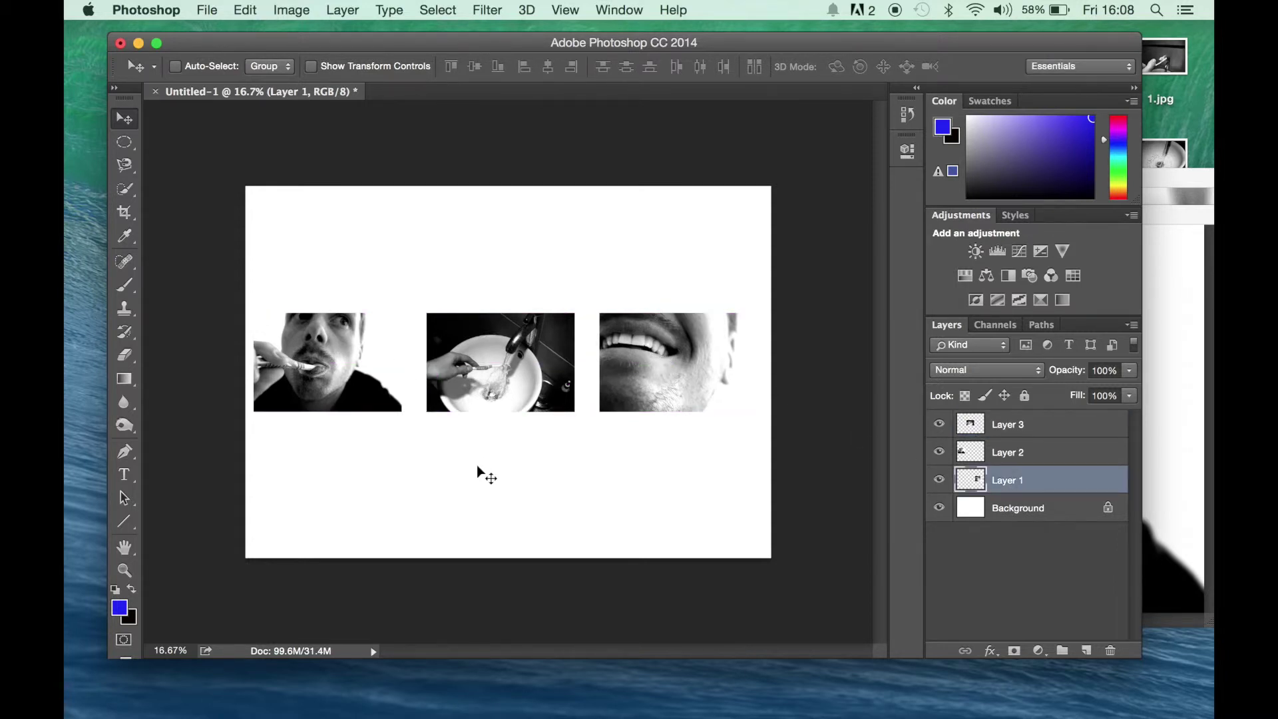
click(1025, 428)
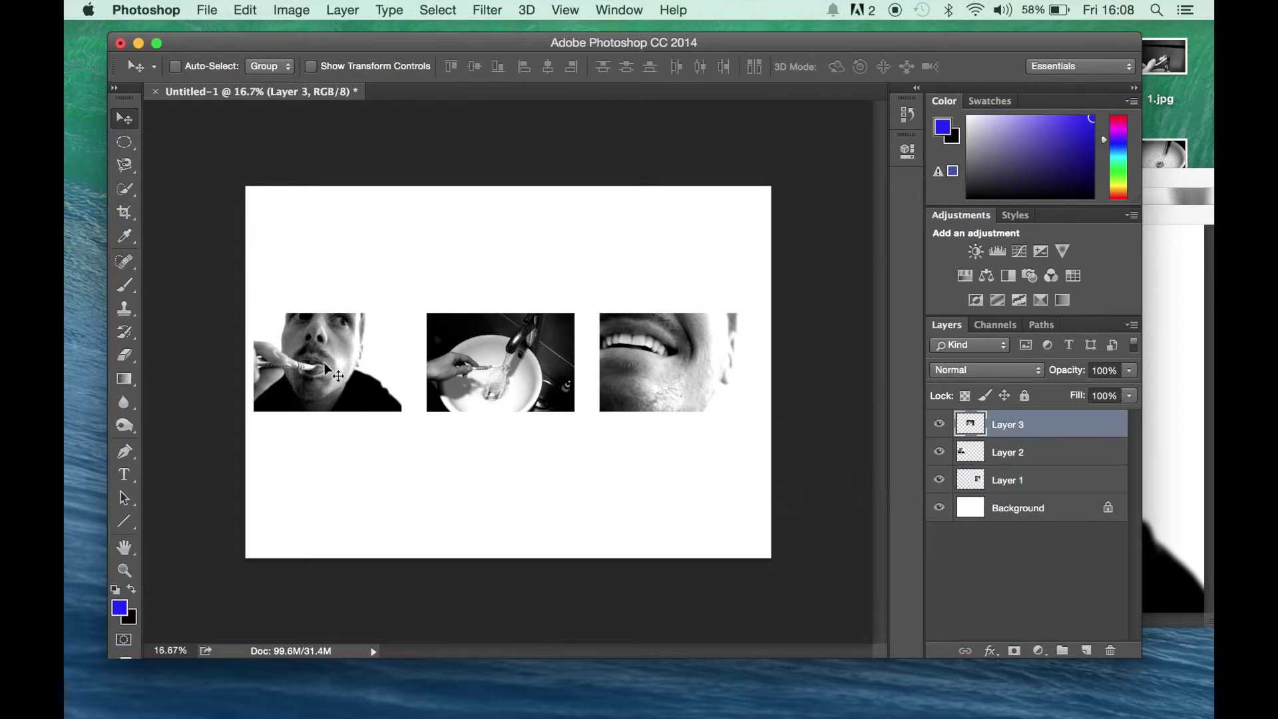
click(1043, 452)
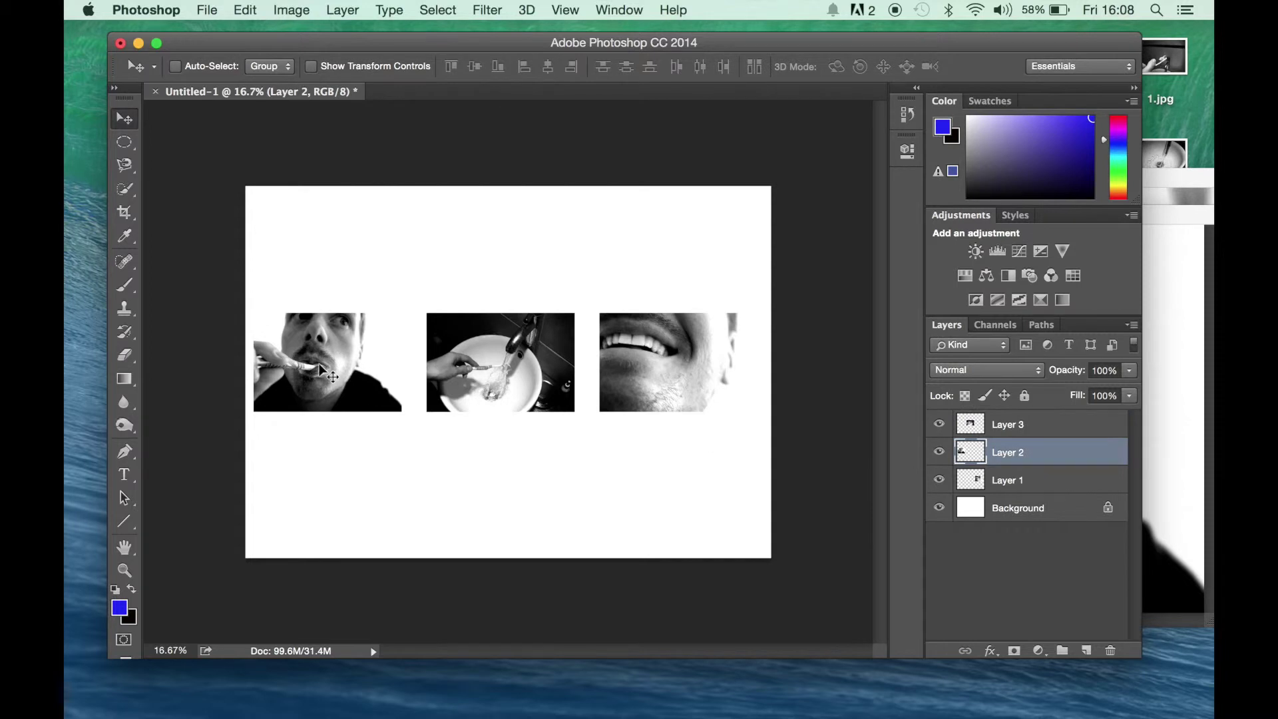
drag(324, 367, 328, 369)
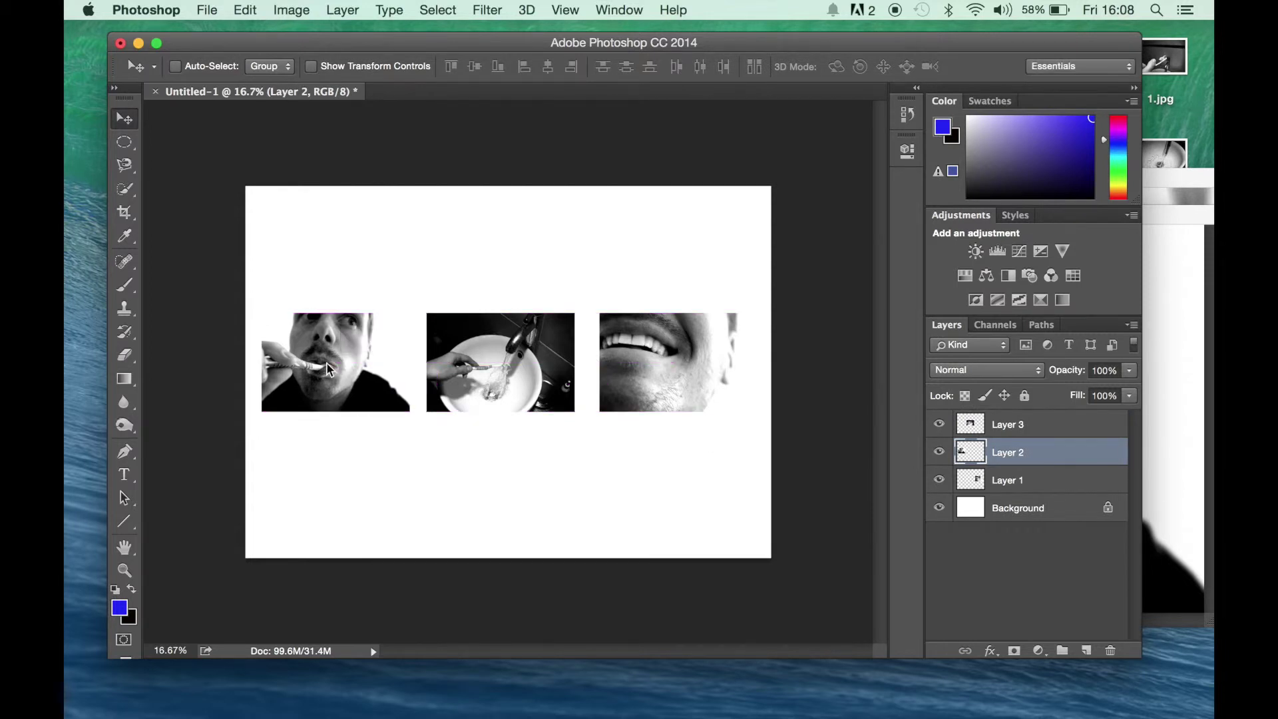
click(1024, 482)
drag(645, 373, 649, 375)
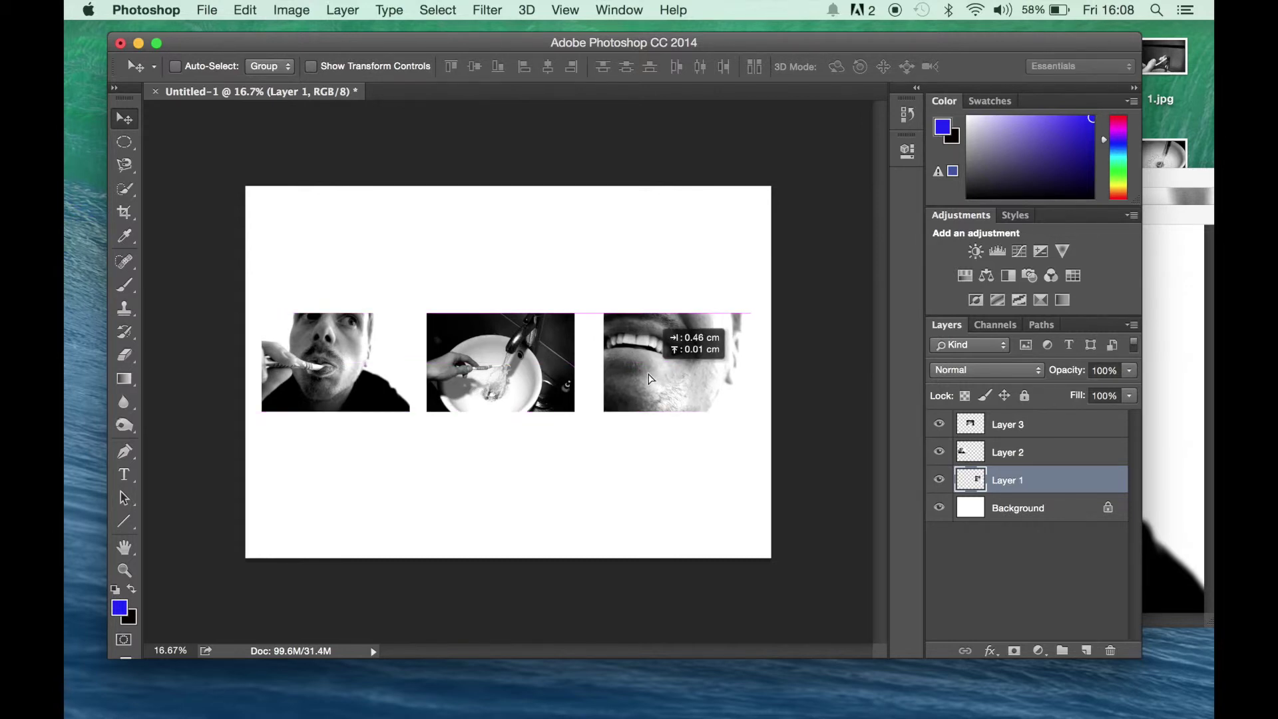
drag(648, 374, 649, 375)
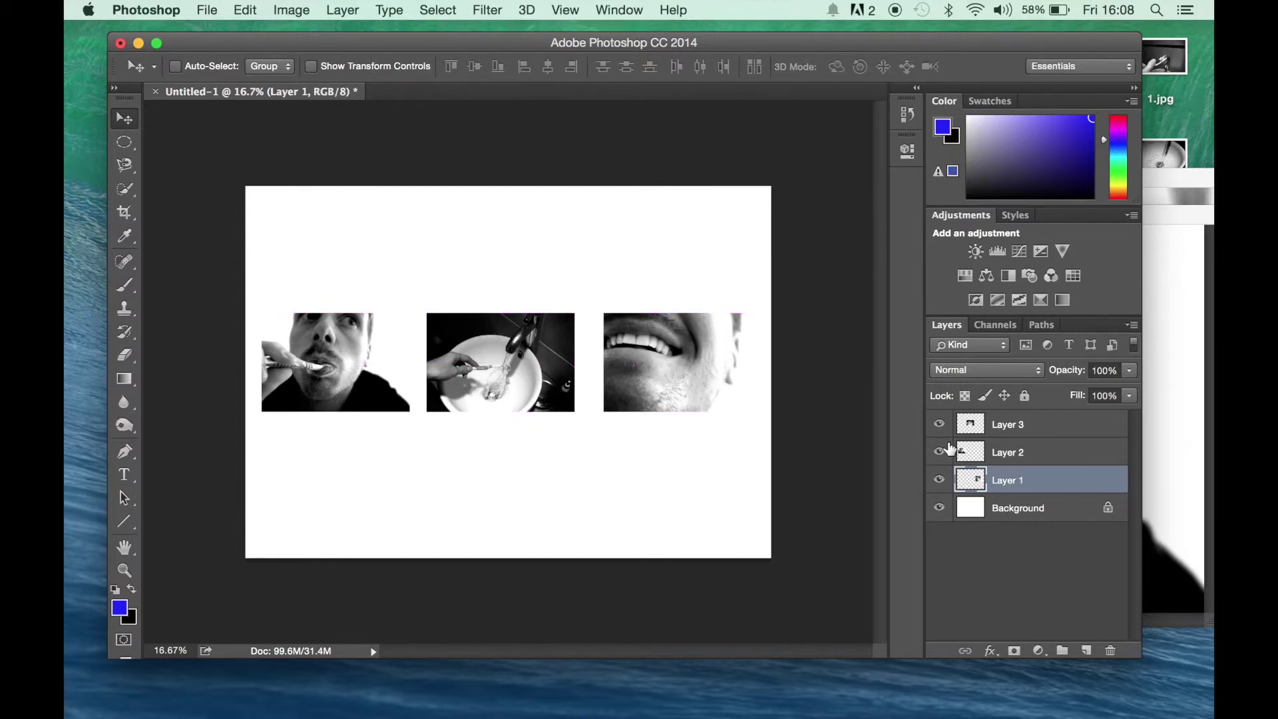
click(1023, 429)
mouse_move(474, 349)
mouse_down()
mouse_move(455, 356)
mouse_move(490, 354)
mouse_move(475, 366)
mouse_move(477, 353)
mouse_up()
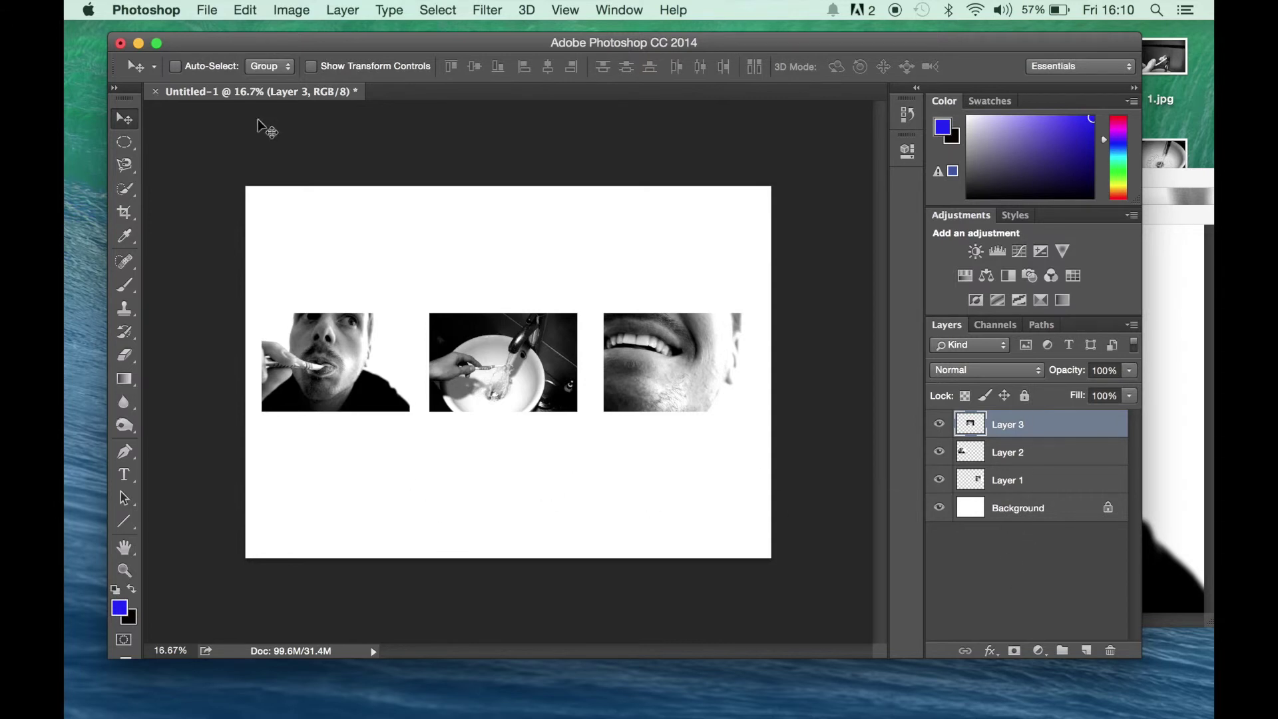
Step: Save the layered document to the Desktop as Layout1.psd in Photoshop format, keeping layers and maximum compatibility
click(208, 11)
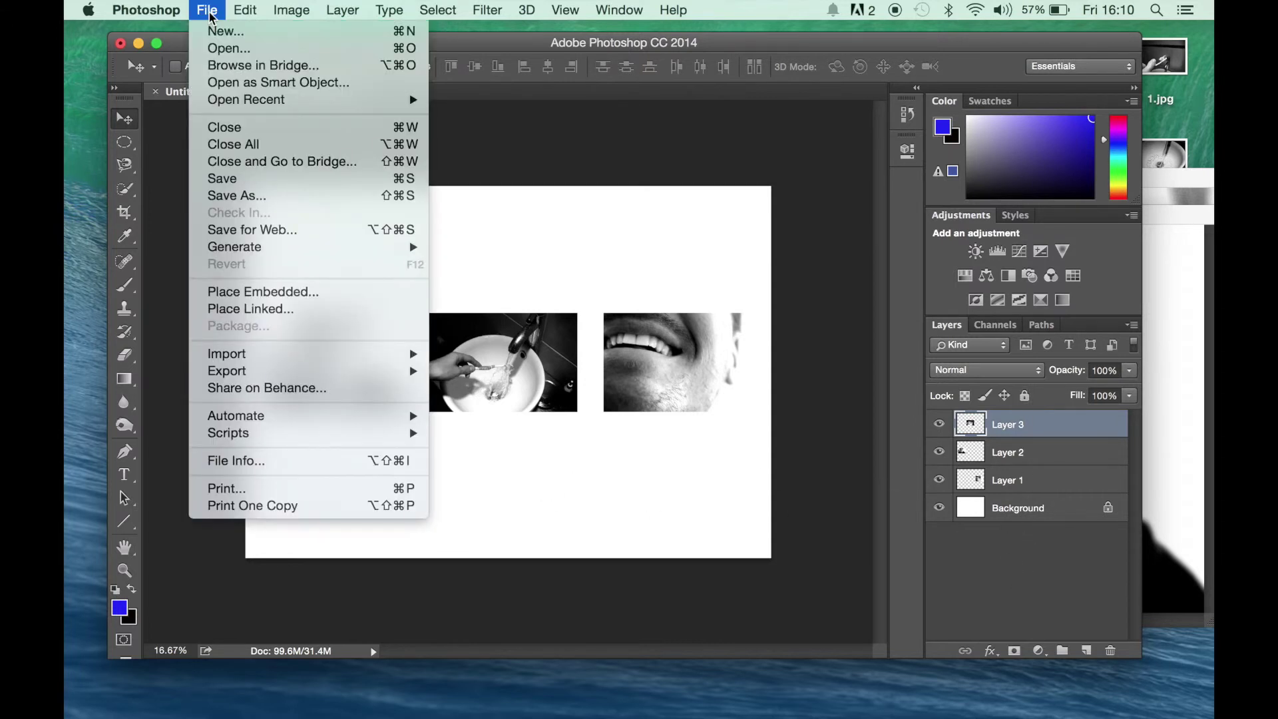
click(246, 195)
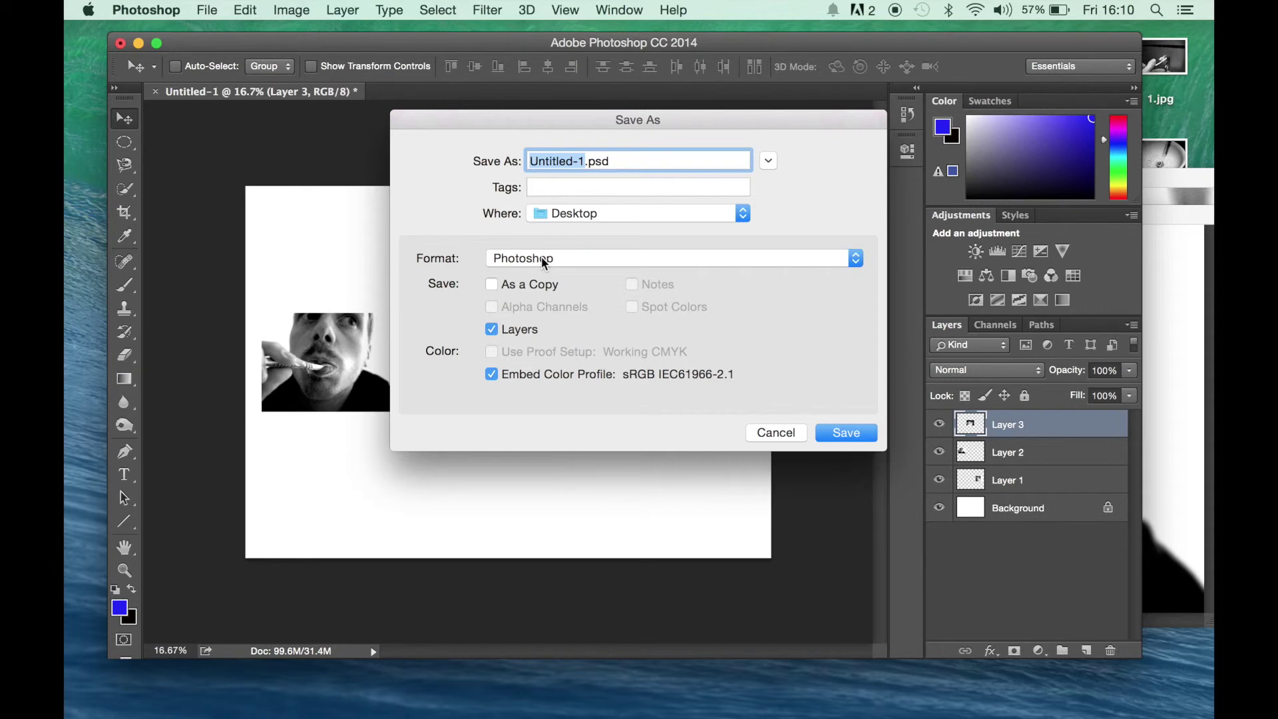
text(Layout)
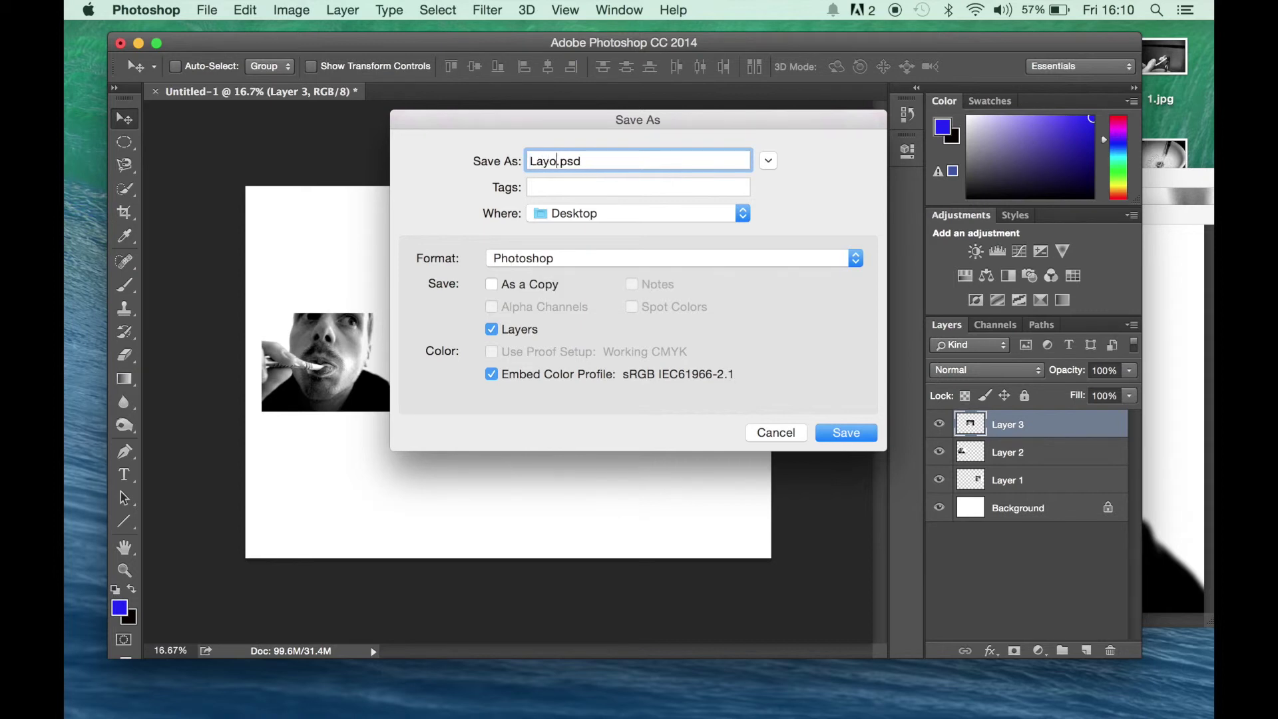
text(1)
click(859, 433)
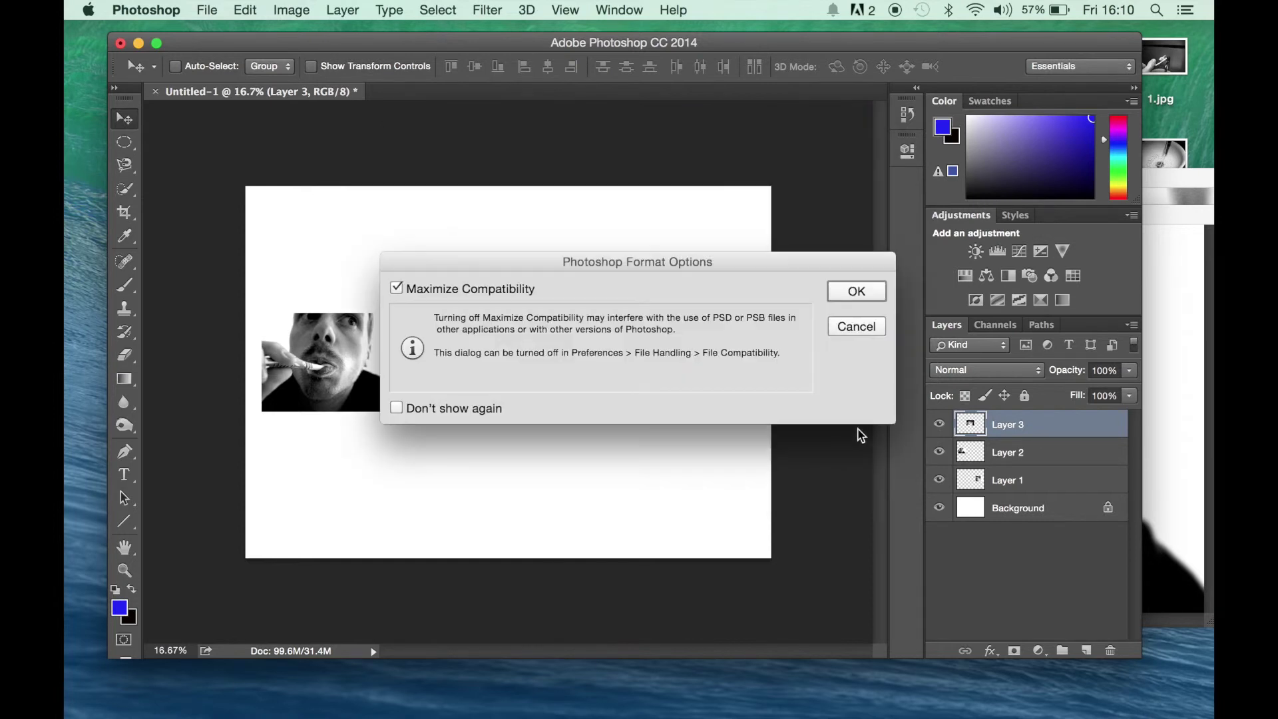
click(852, 291)
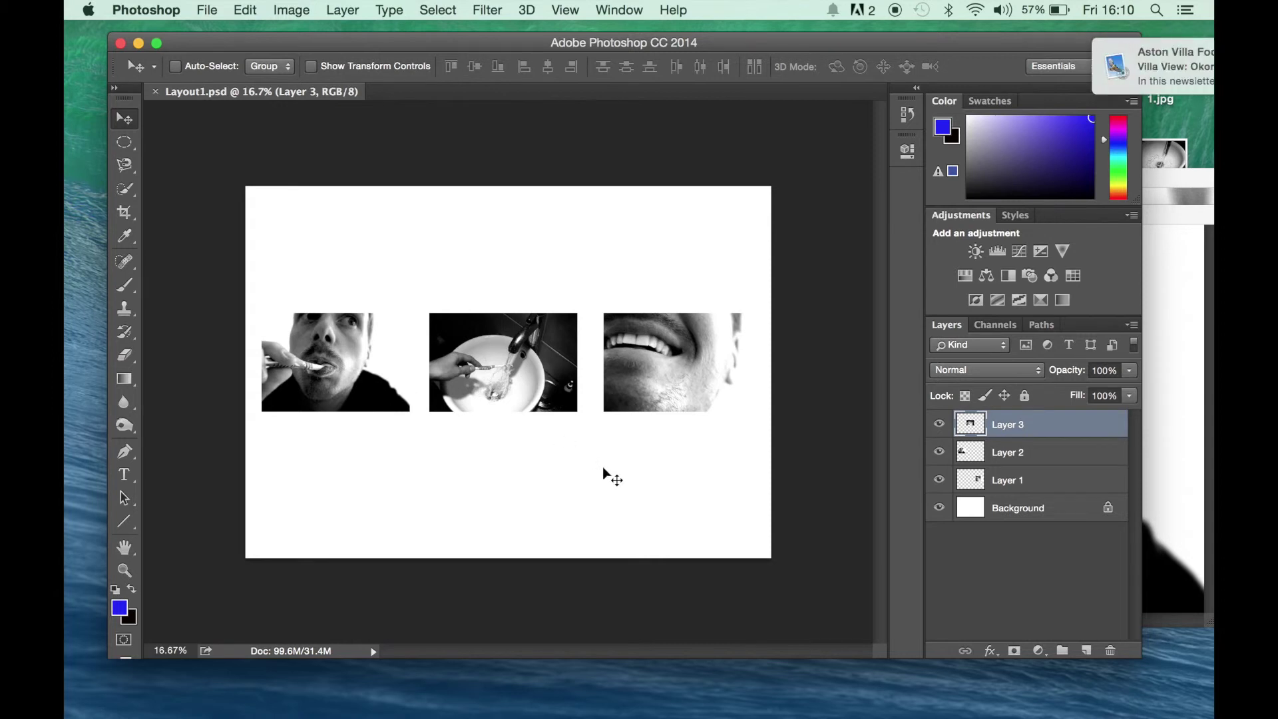
Step: Flatten the image so all three photo layers merge into the background
click(335, 13)
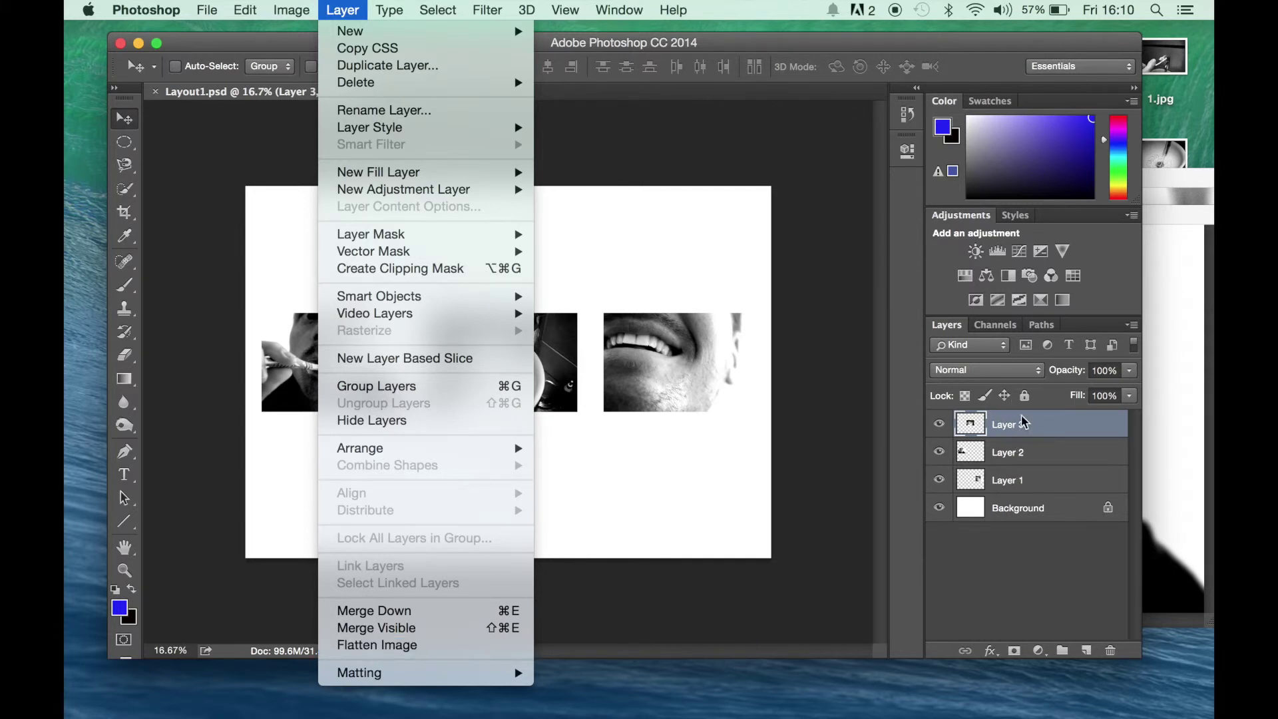
click(383, 645)
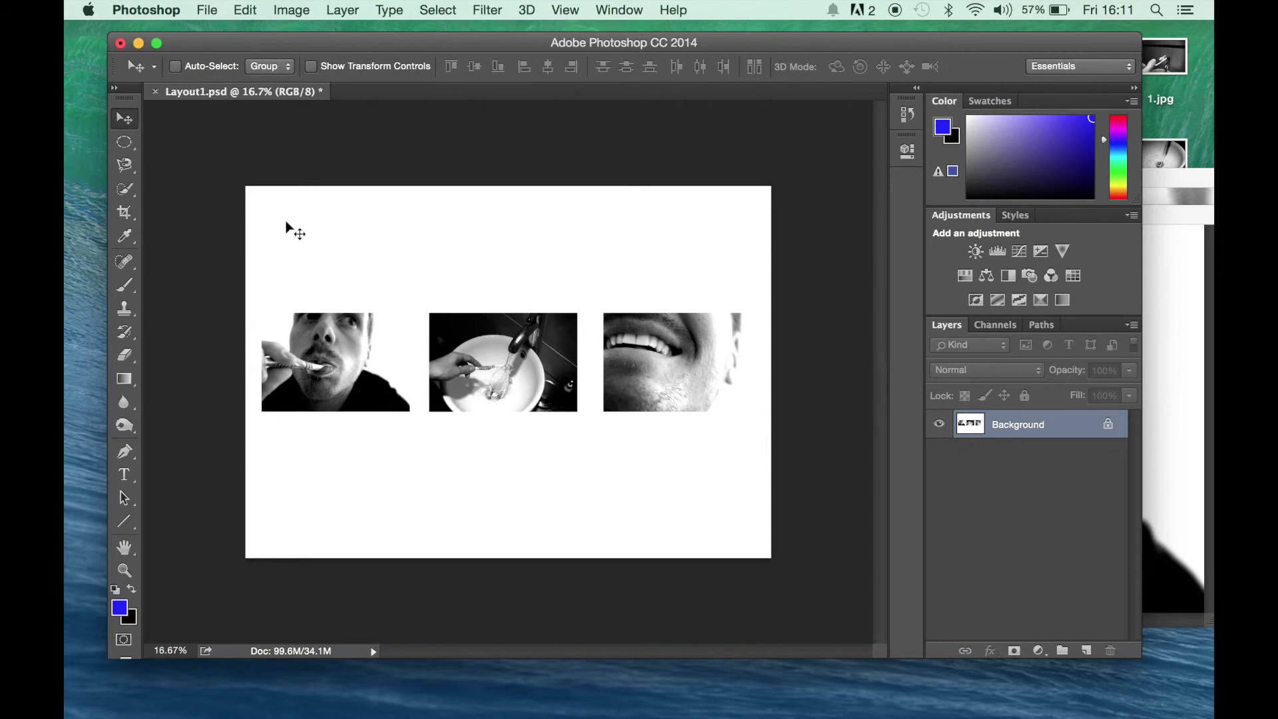
Step: Save the flattened image to the Desktop as Layout1.jpg in JPEG format, with quality 10 (Maximum) and the Baseline ("Standard") option
click(209, 12)
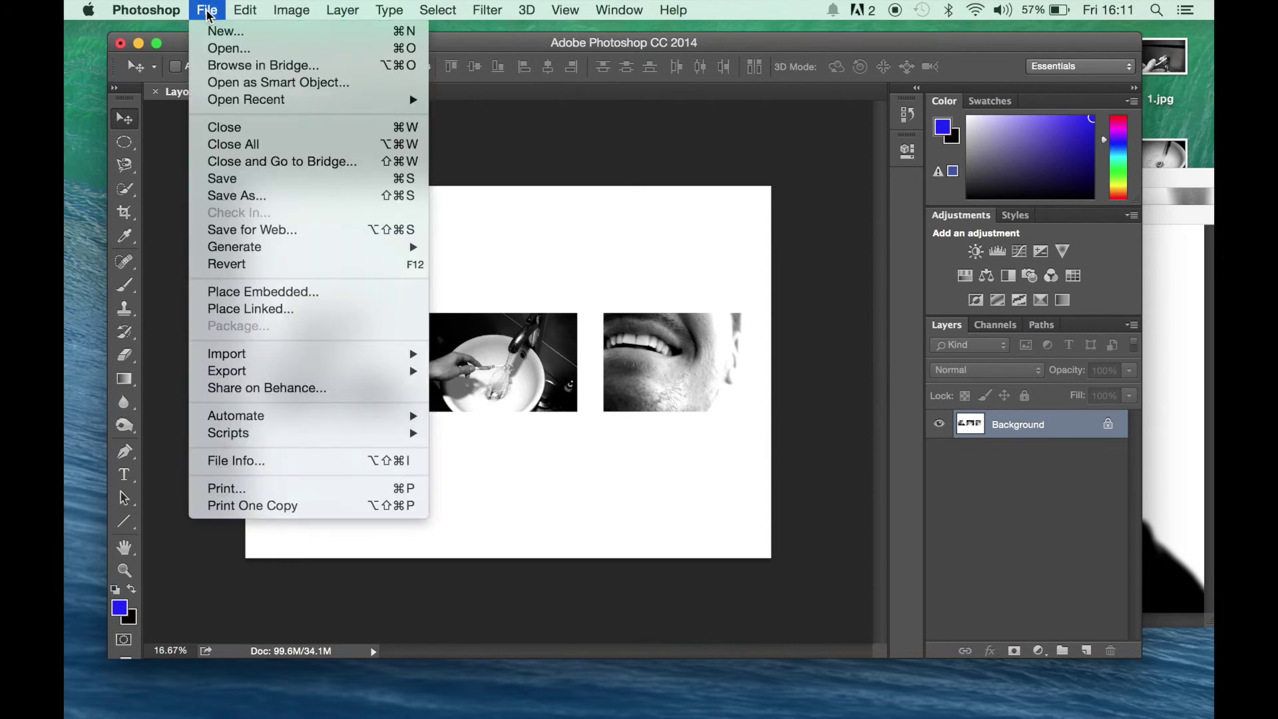
click(238, 197)
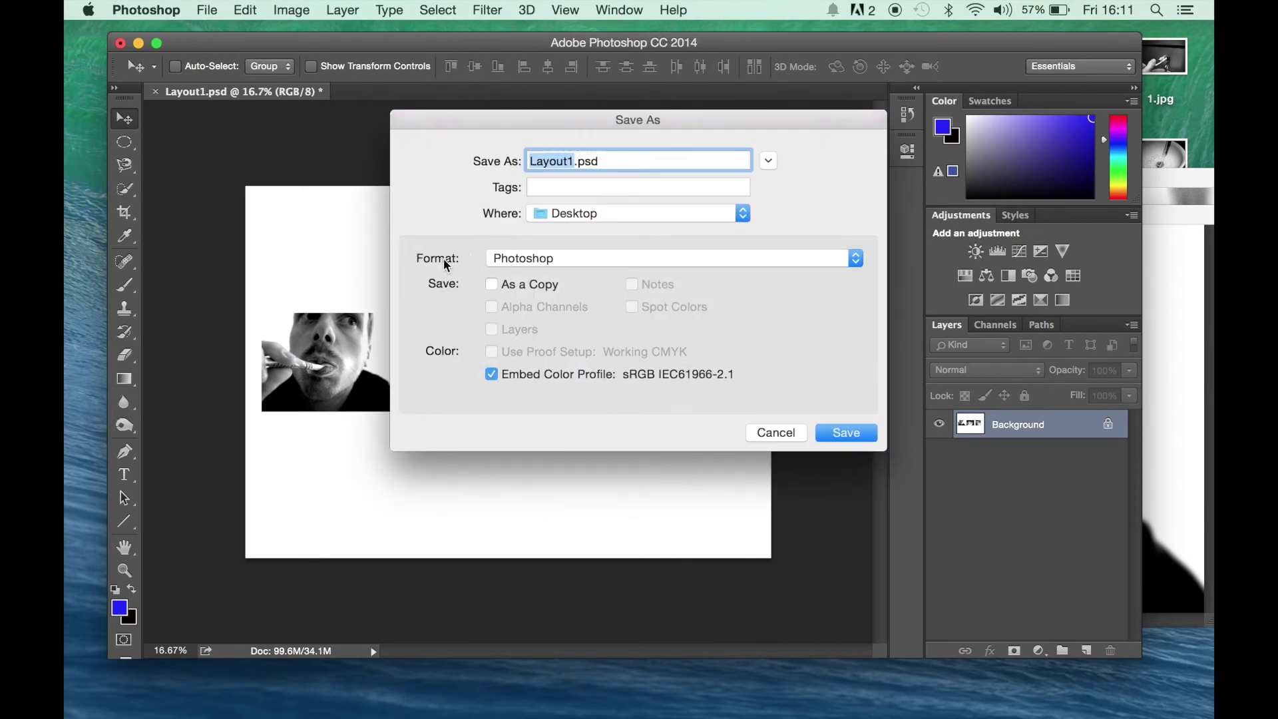
click(566, 259)
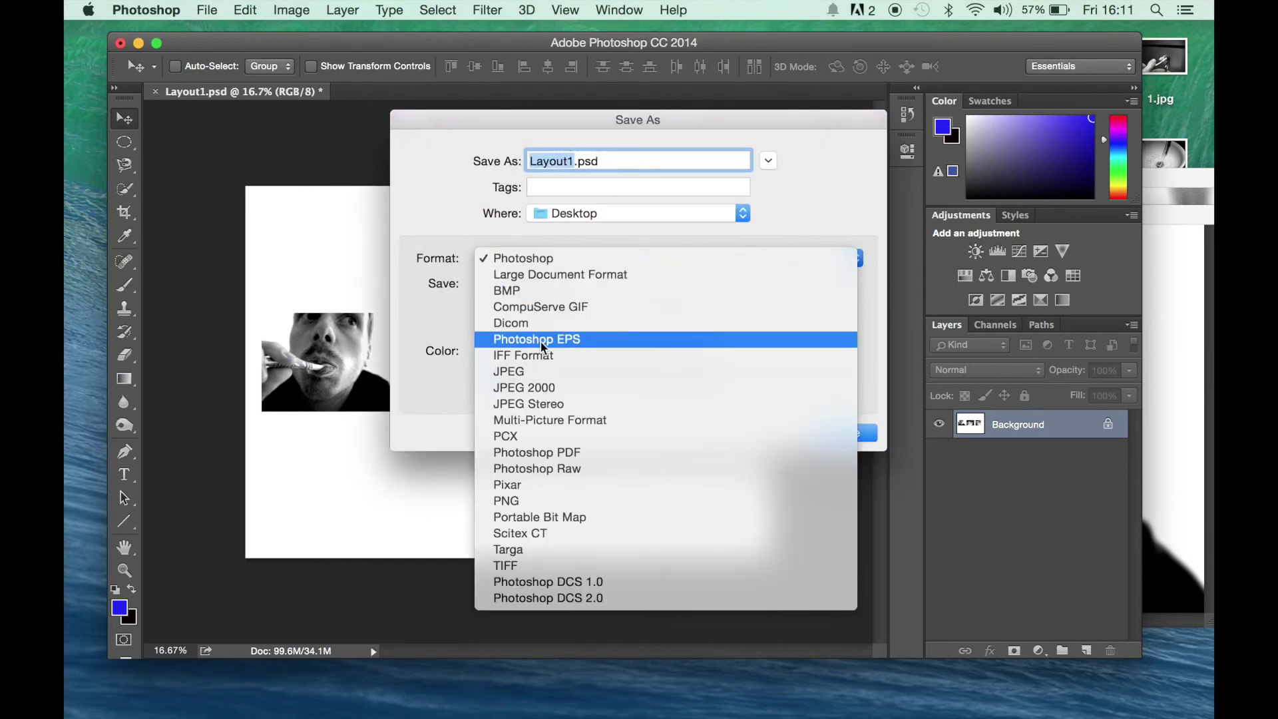
click(526, 375)
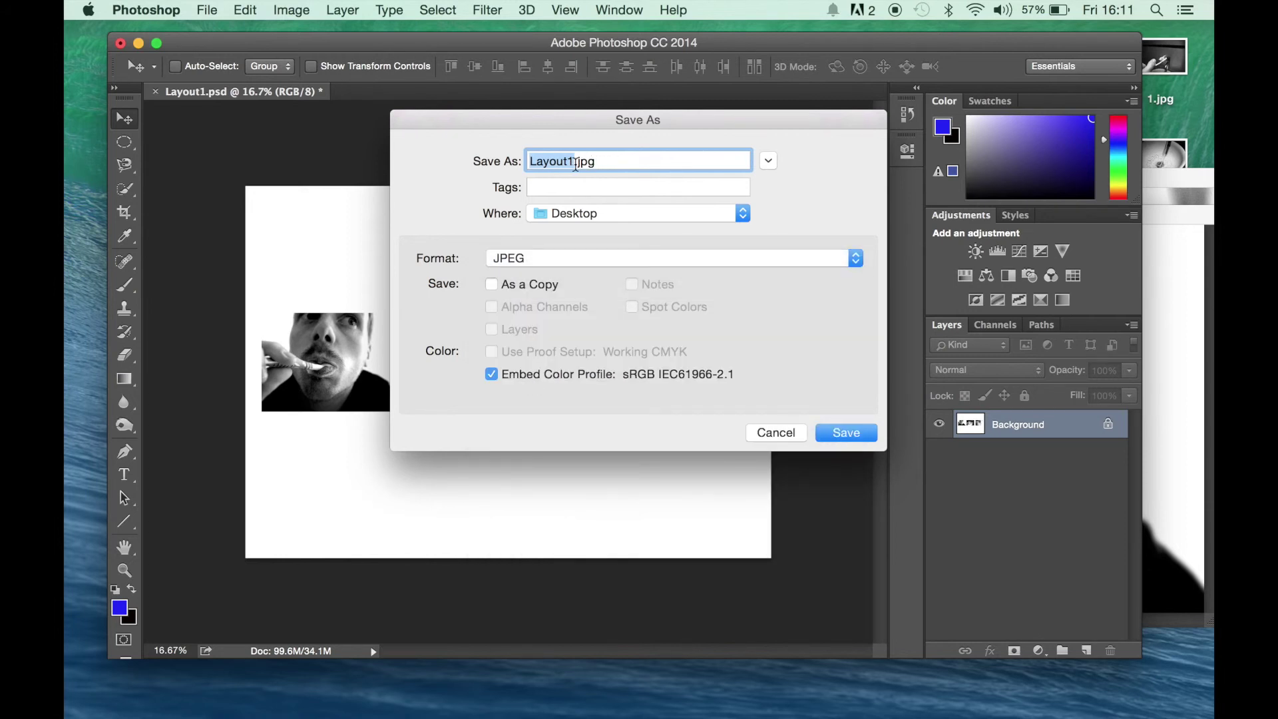
click(829, 434)
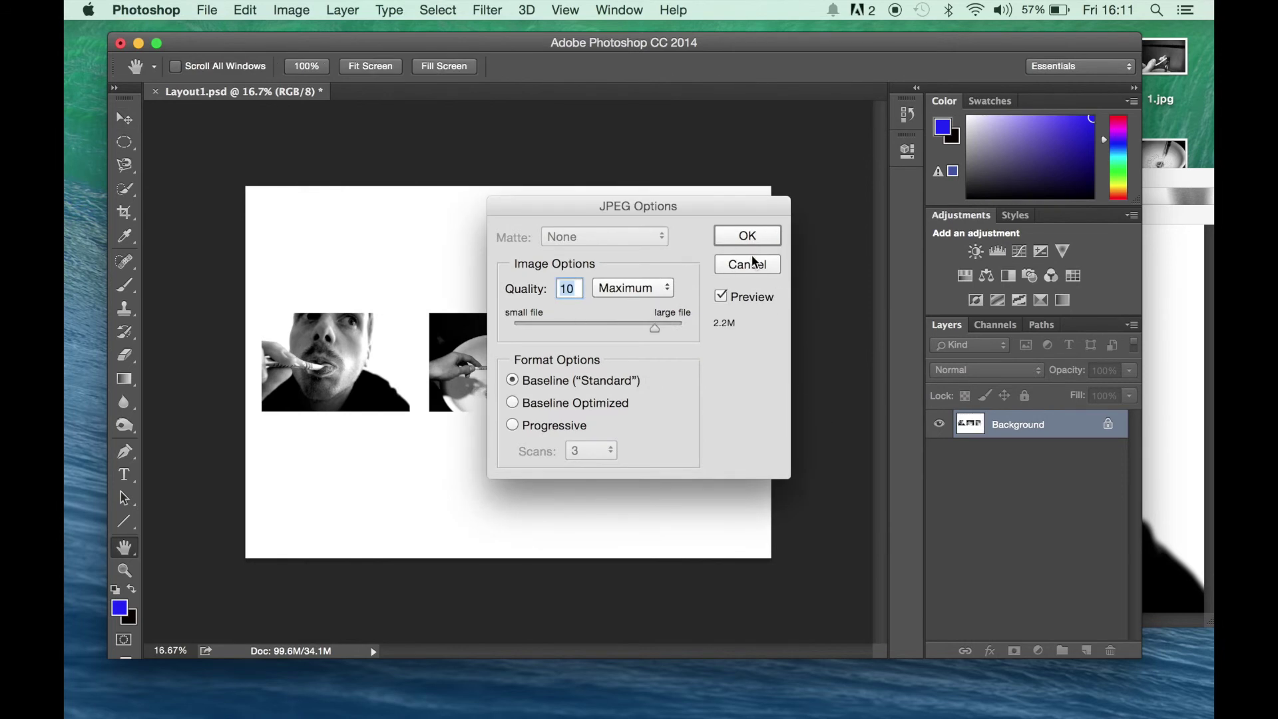
click(747, 237)
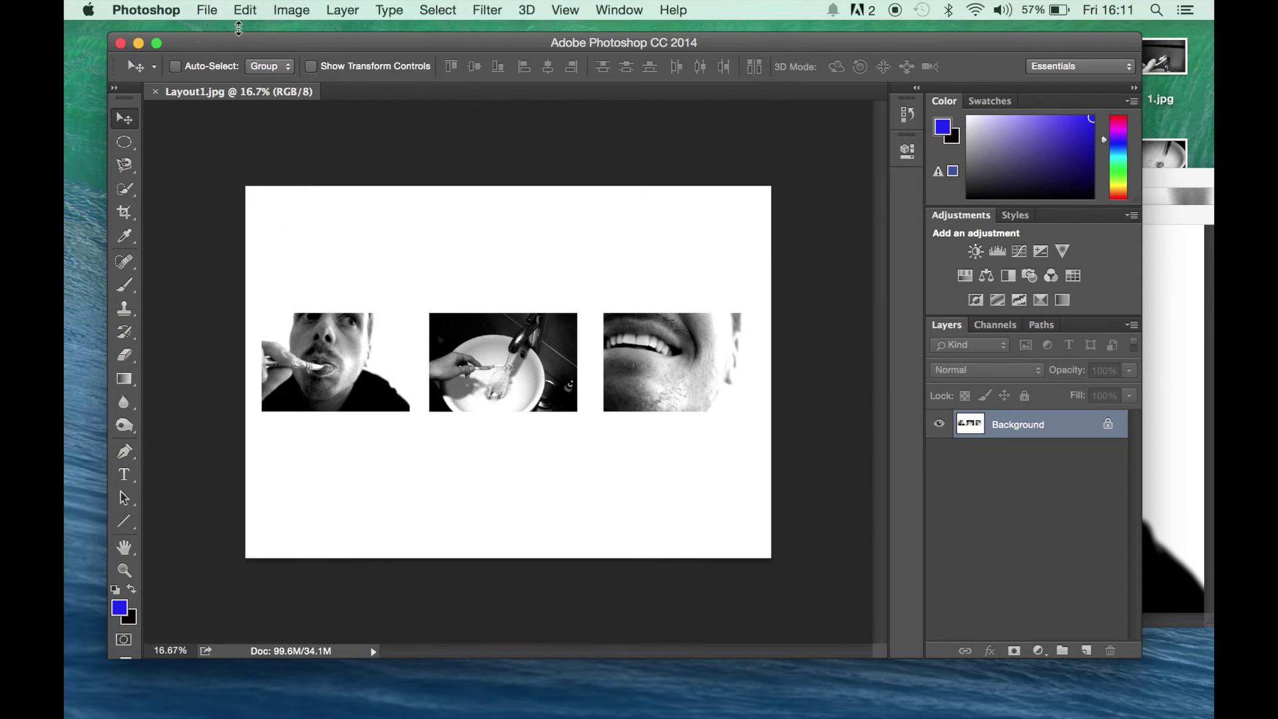
Step: Check the flattened layout's width, height and resolution in Image Size, keeping the original settings
click(289, 12)
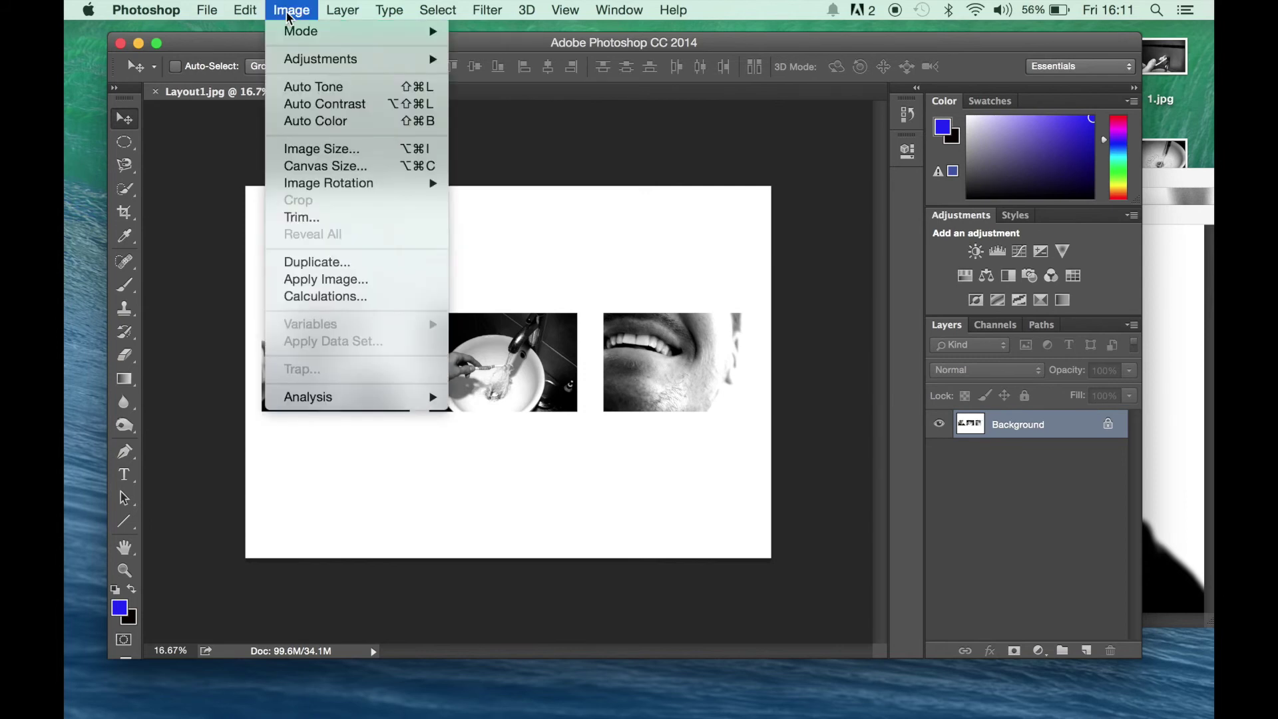
click(319, 153)
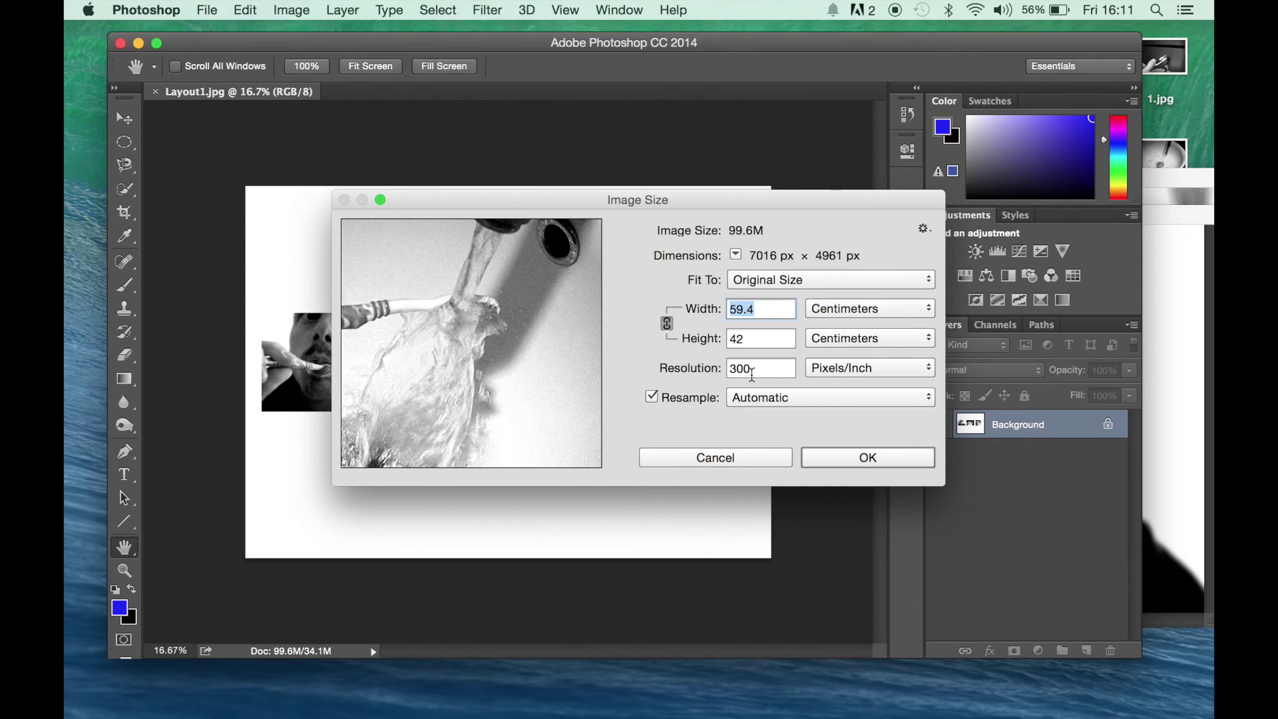
click(868, 457)
key(v)
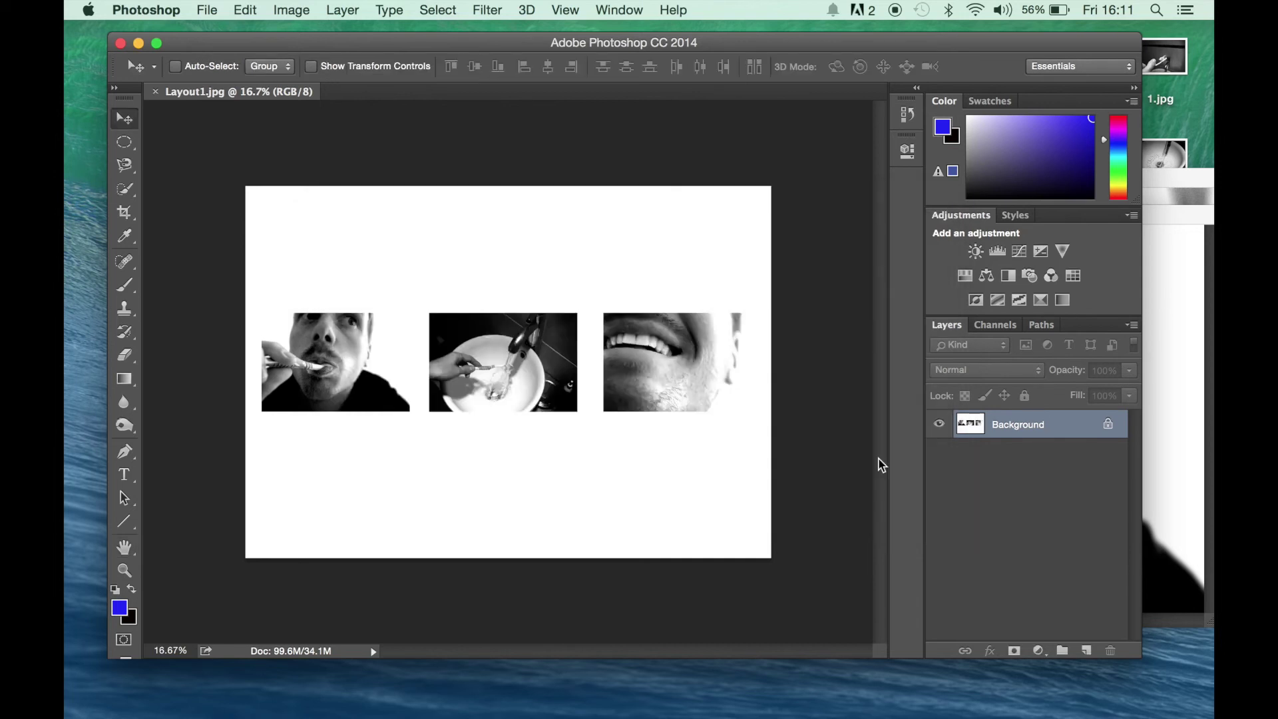
Step: Save the layout again to the Desktop as JPEG Layout1.jpg, using quality 10 and the embedded sRGB colour profile
click(207, 10)
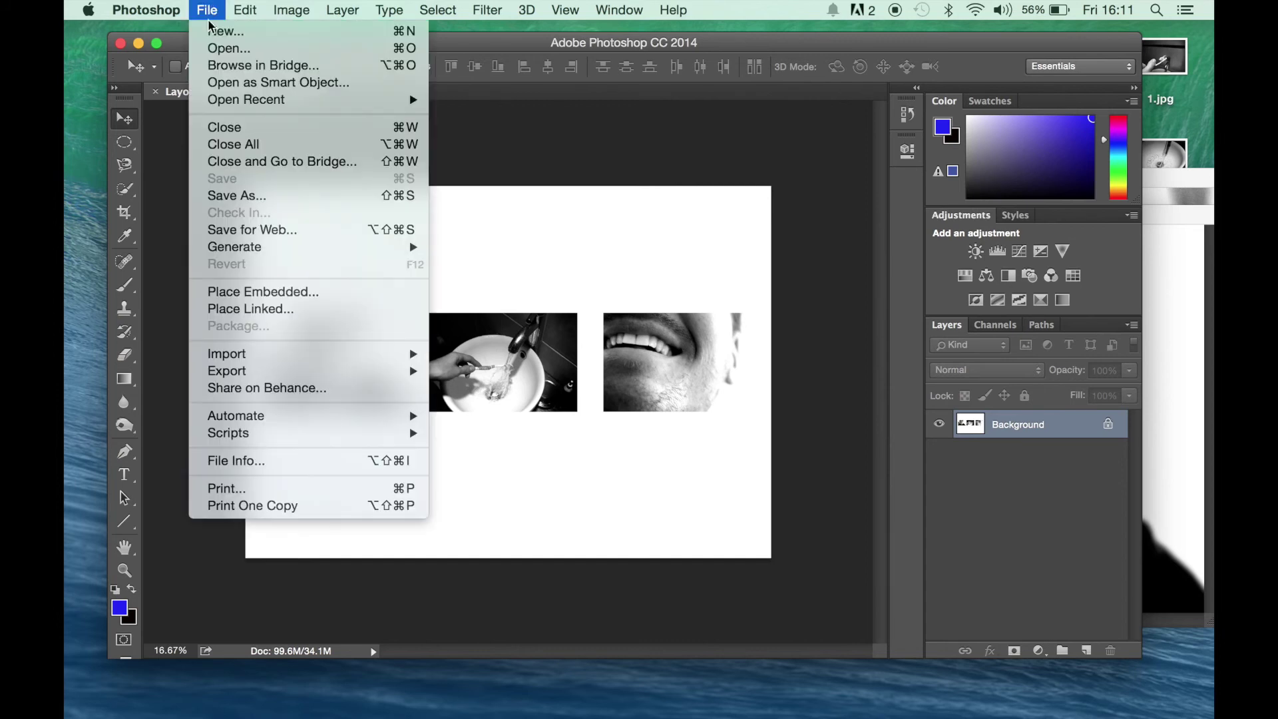
click(226, 196)
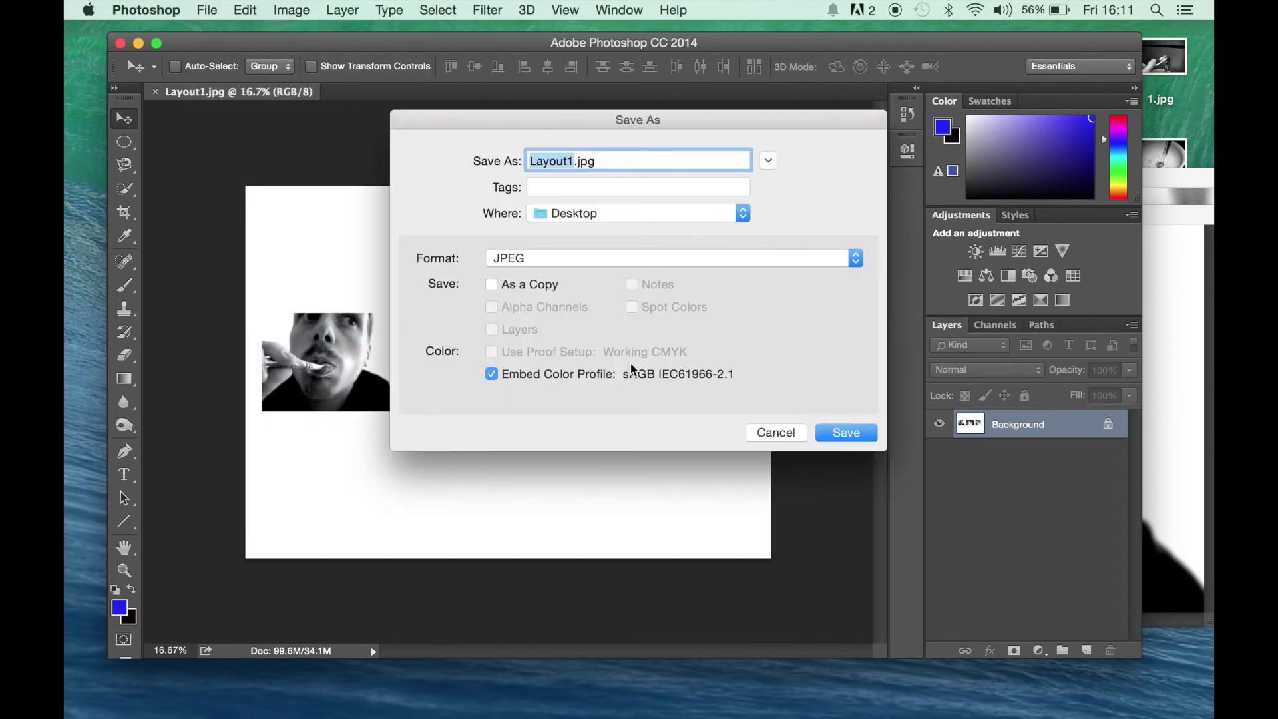
click(860, 433)
click(781, 245)
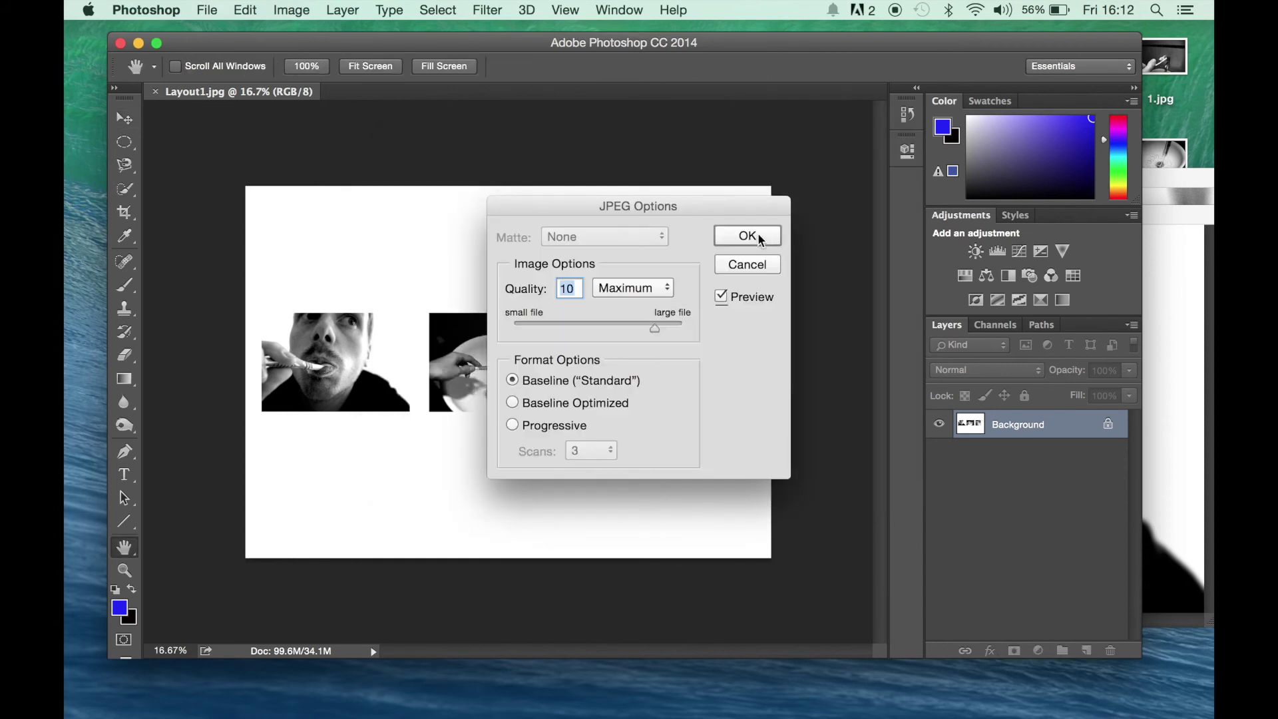
click(747, 236)
key(v)
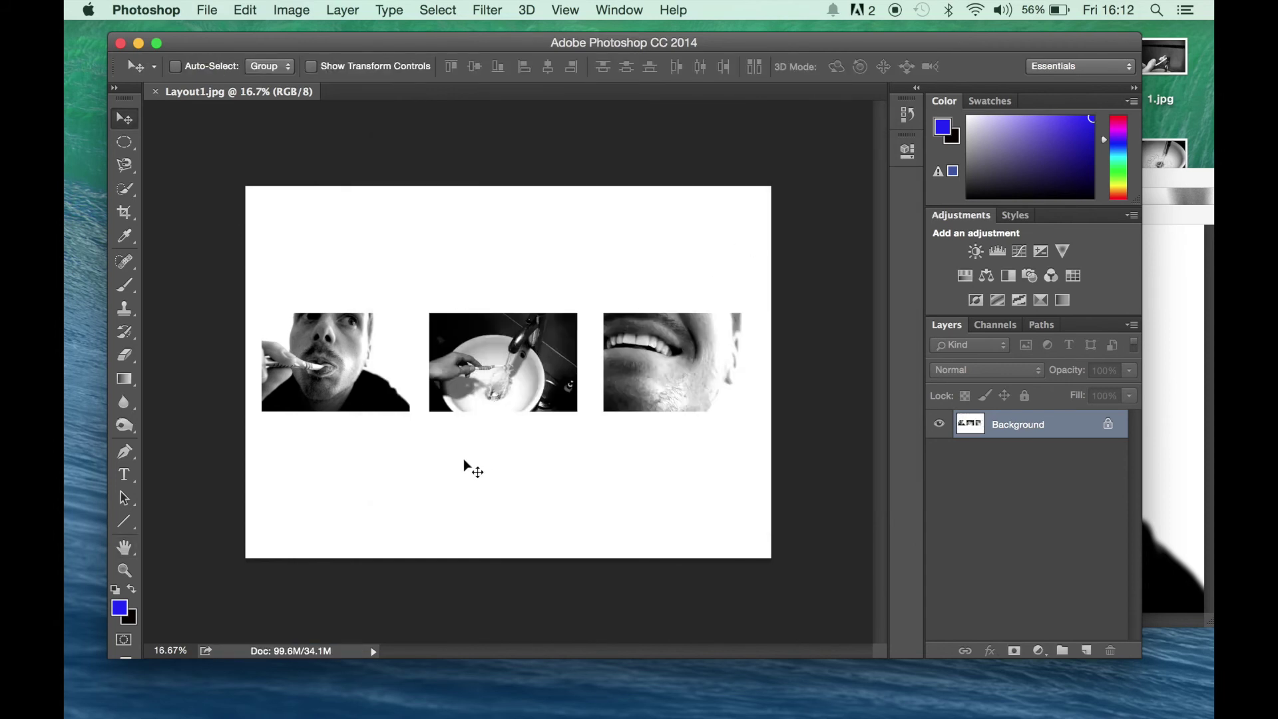